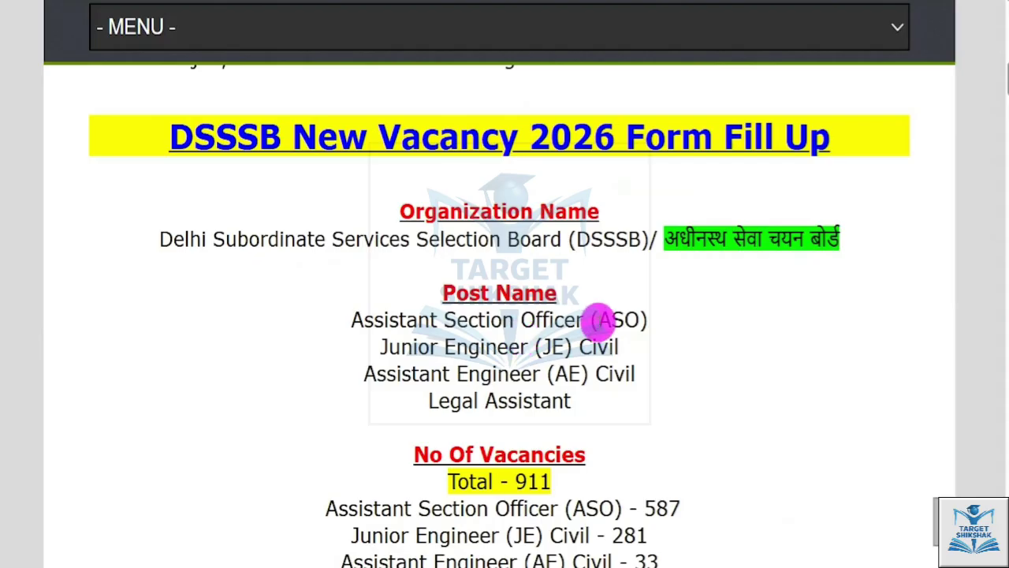
Review the post names and total number of vacancies for DSSSB New Vacancy 2026, highlighting the text being read
left_click_drag(600, 321, 638, 317)
left_click_drag(544, 346, 584, 374)
left_click_drag(451, 400, 541, 400)
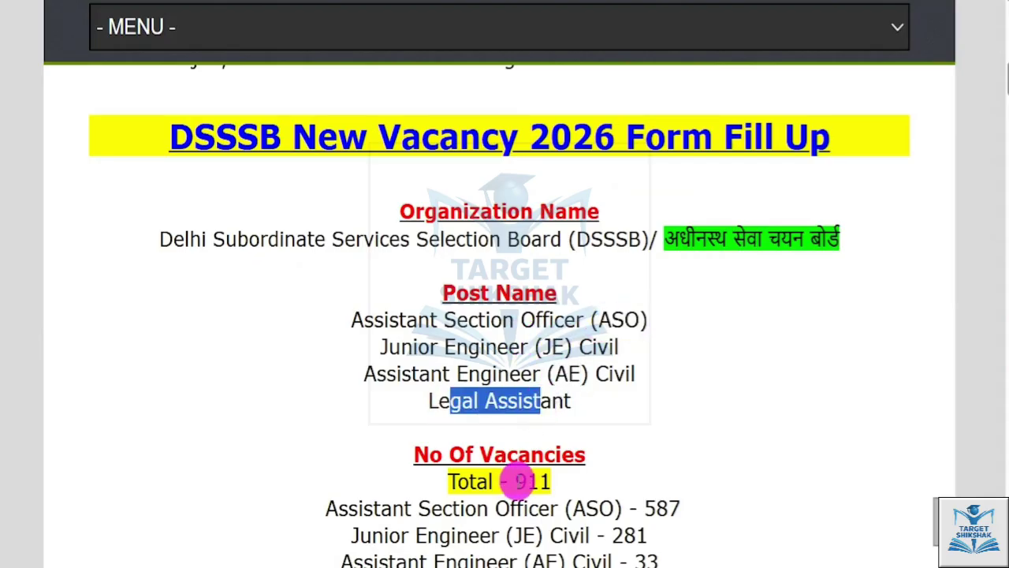
left_click_drag(514, 481, 561, 481)
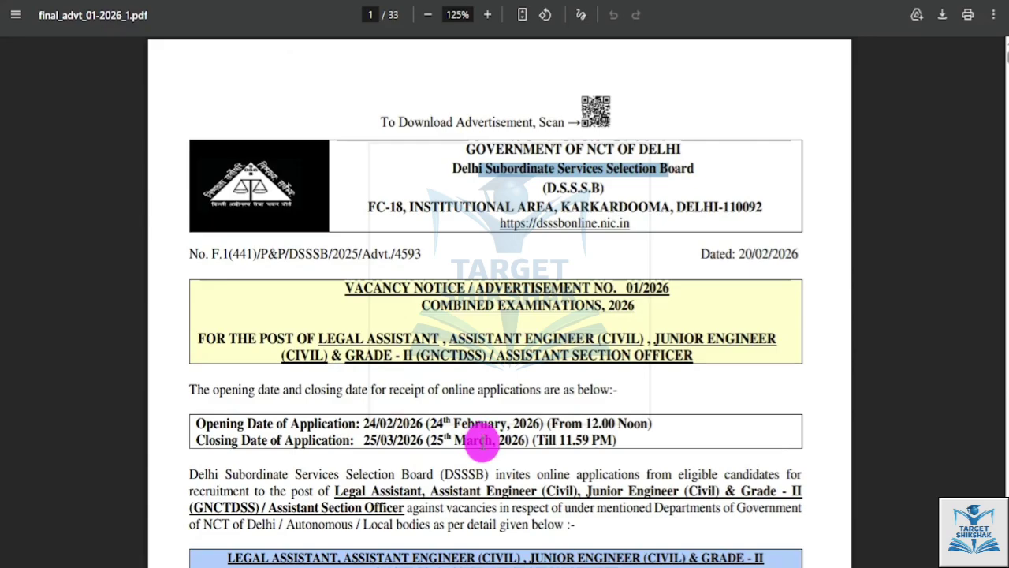
Examine the application dates, introductory paragraph and post-wise vacancy table on the first page of the official advertisement PDF
scroll(481, 442, "down", 3)
scroll(482, 339, "up", 1)
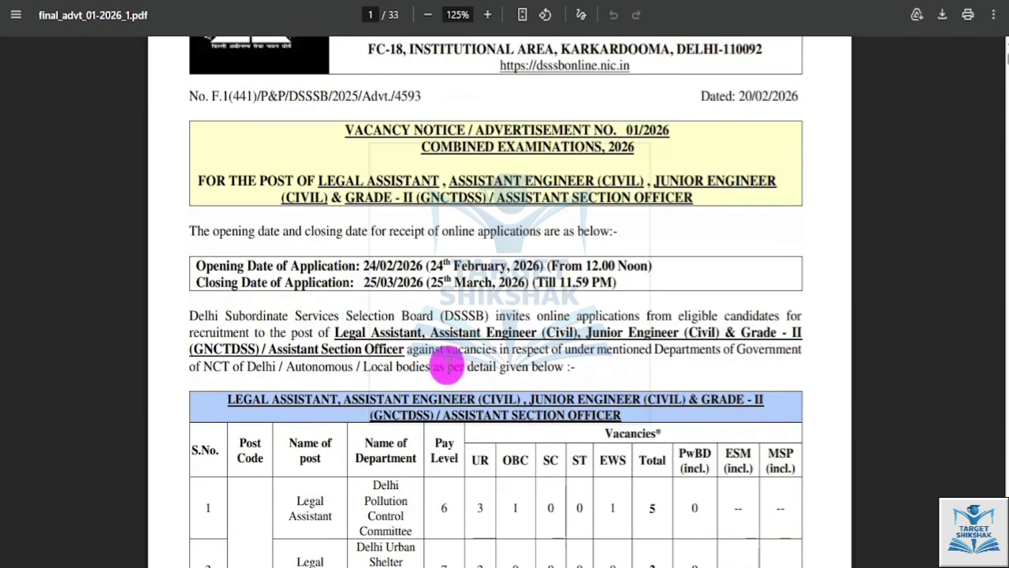
left_click_drag(447, 366, 518, 368)
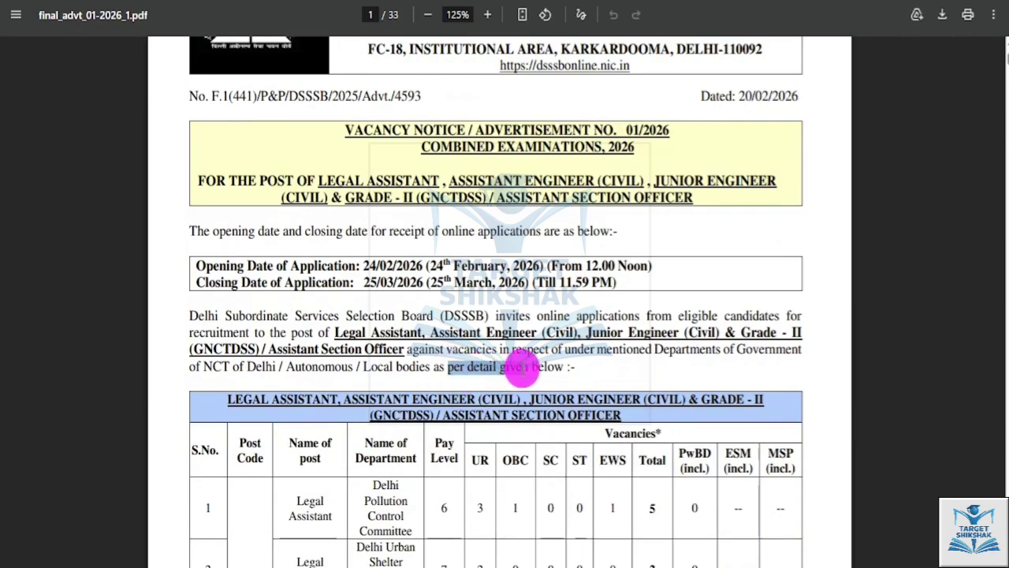
scroll(522, 367, "down", 3)
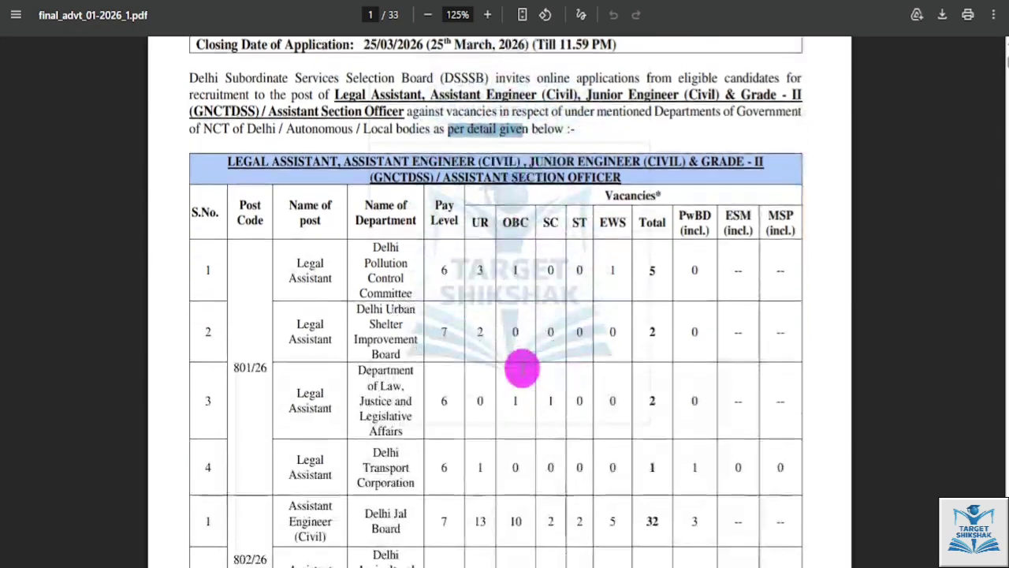
scroll(522, 369, "up", 1)
scroll(522, 367, "up", 4)
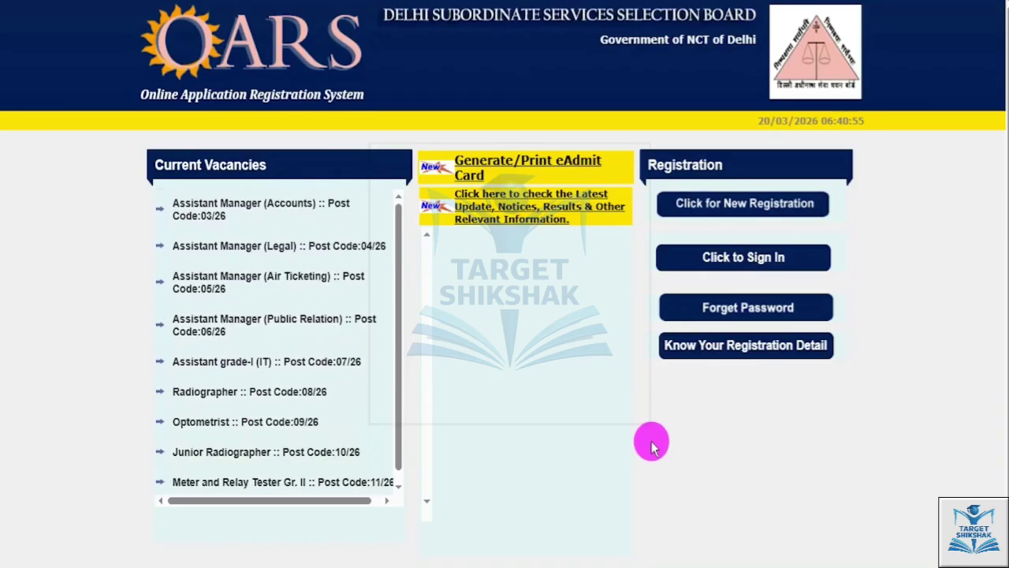
Look over the OARS registration portal and the main navigation options of the DSSSB website
scroll(652, 445, "down", 1)
scroll(652, 446, "up", 1)
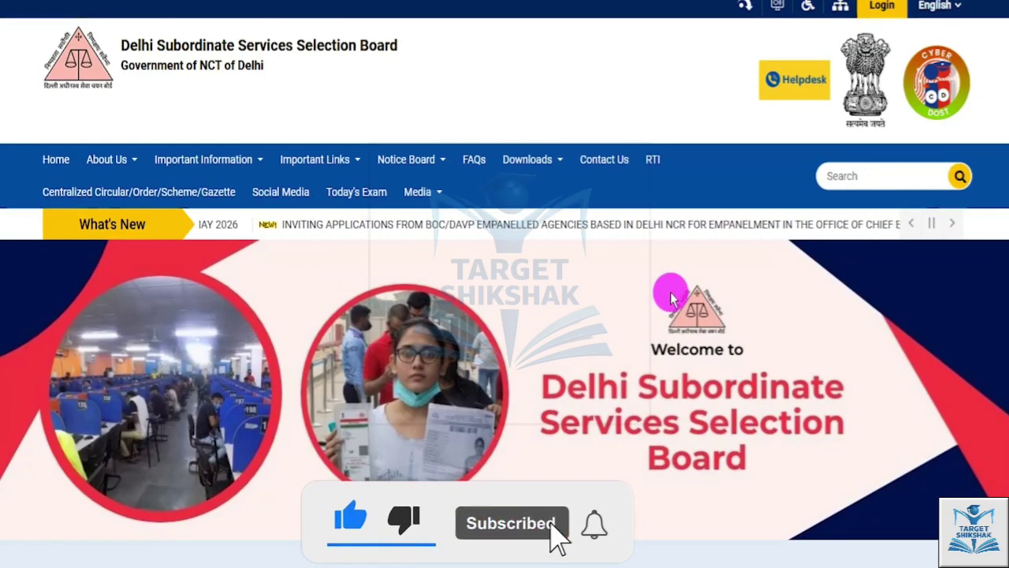
left_click(386, 160)
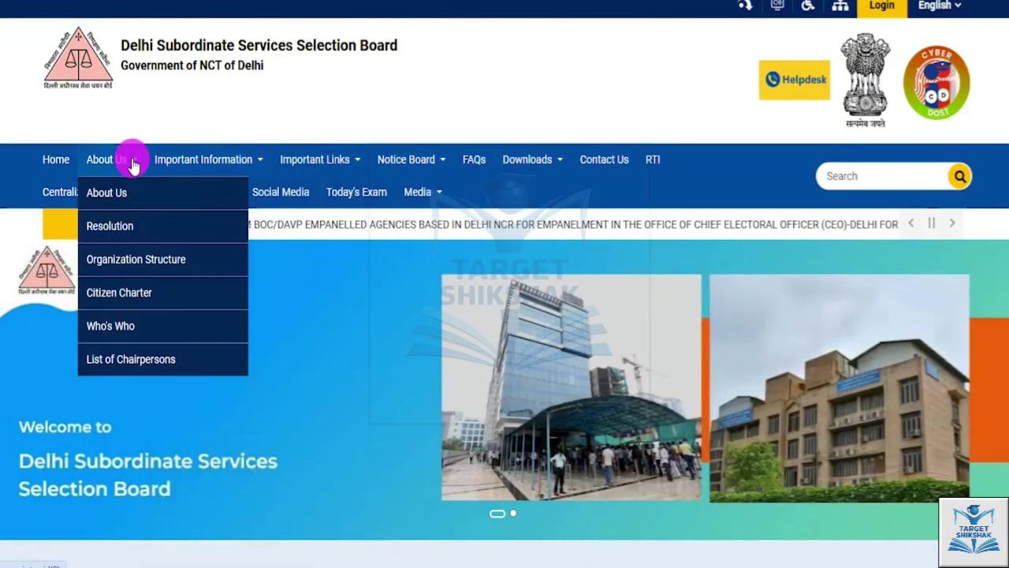
mouse_move(539, 164)
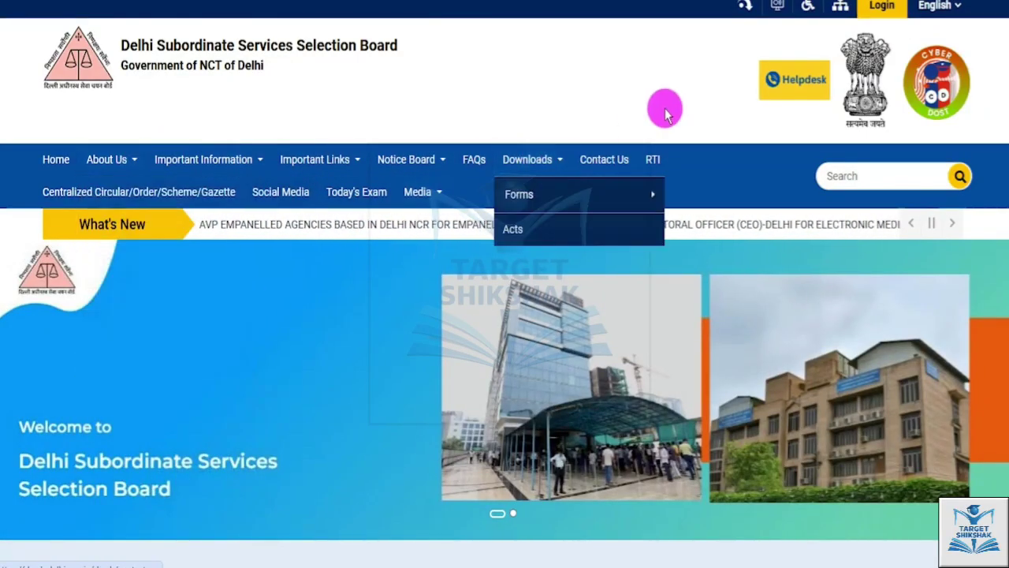
Browse the DSSSB home page's notifications, services, welcome section and footer, and return to its beginning
scroll(655, 290, "down", 5)
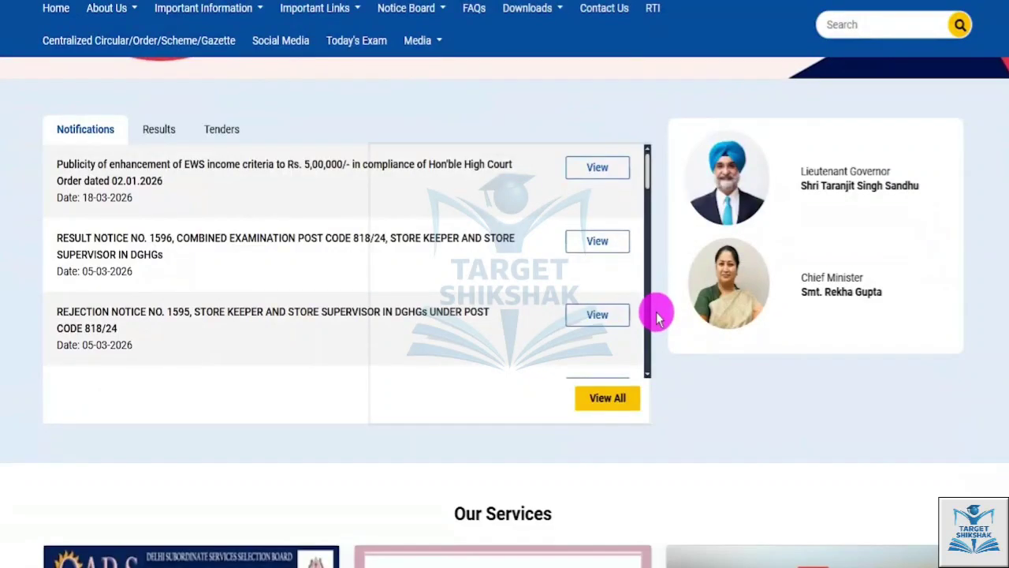
scroll(660, 313, "down", 4)
scroll(659, 315, "down", 7)
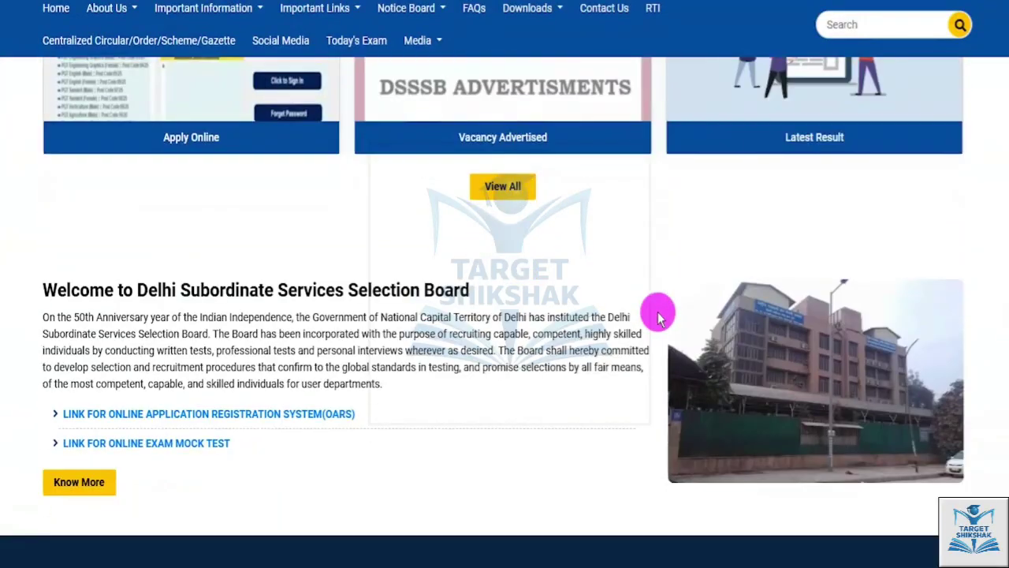
scroll(659, 315, "down", 1)
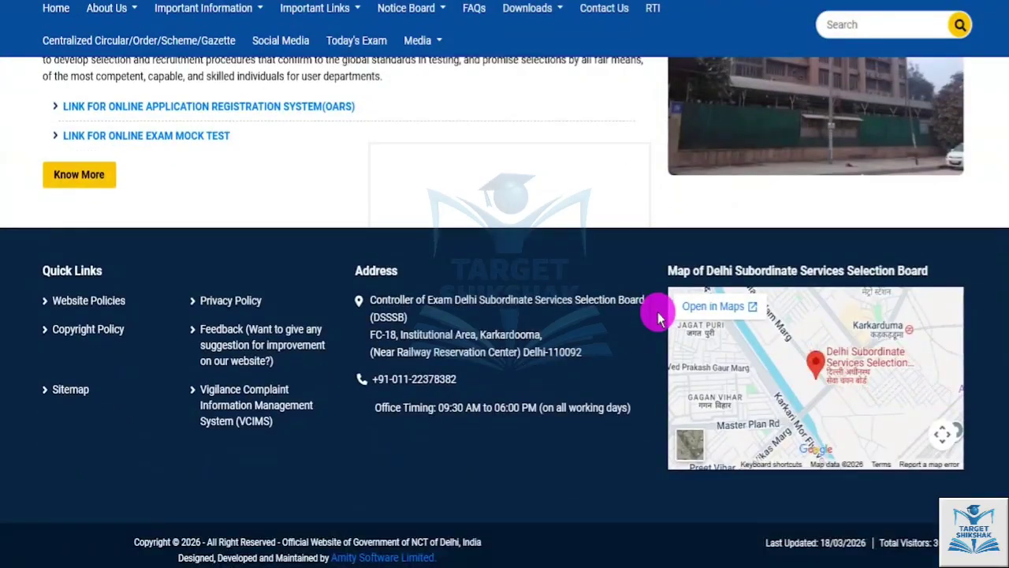
scroll(659, 316, "up", 5)
scroll(659, 316, "up", 2)
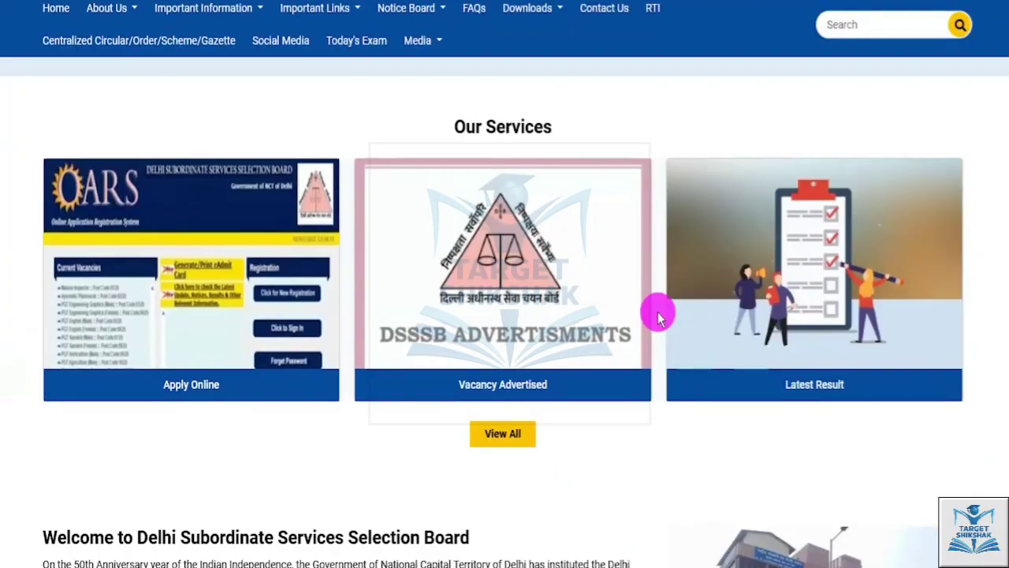
scroll(659, 316, "up", 6)
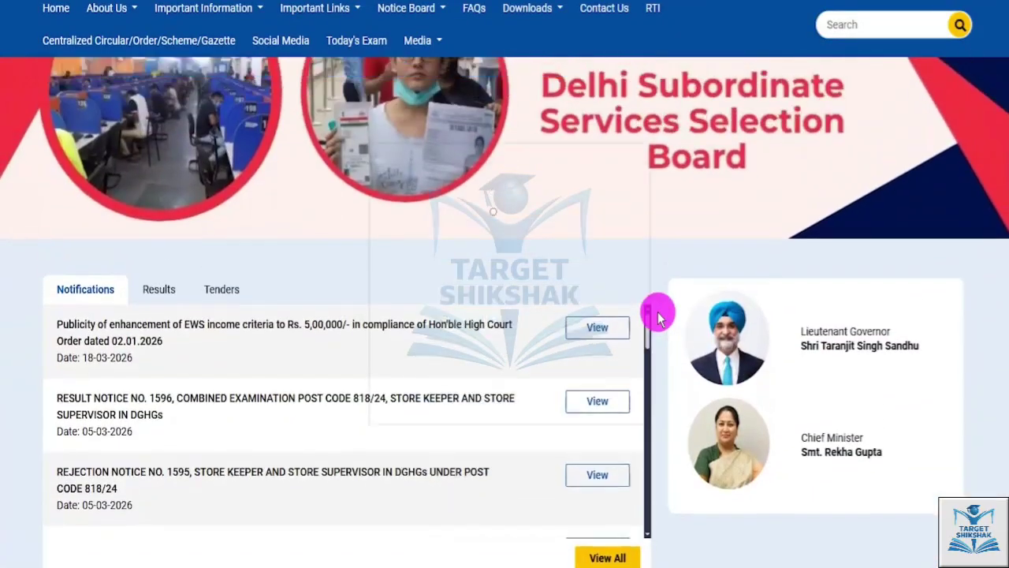
scroll(659, 315, "up", 4)
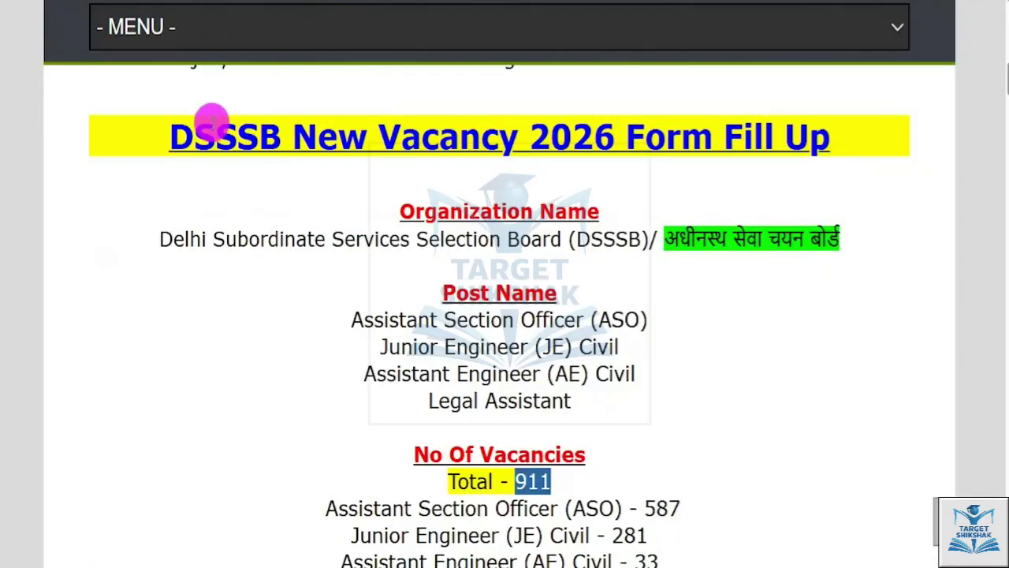
Highlight the DSSSB New Vacancy 2026 heading, the organization name and each of the four post names while reading them
left_click_drag(197, 134, 802, 134)
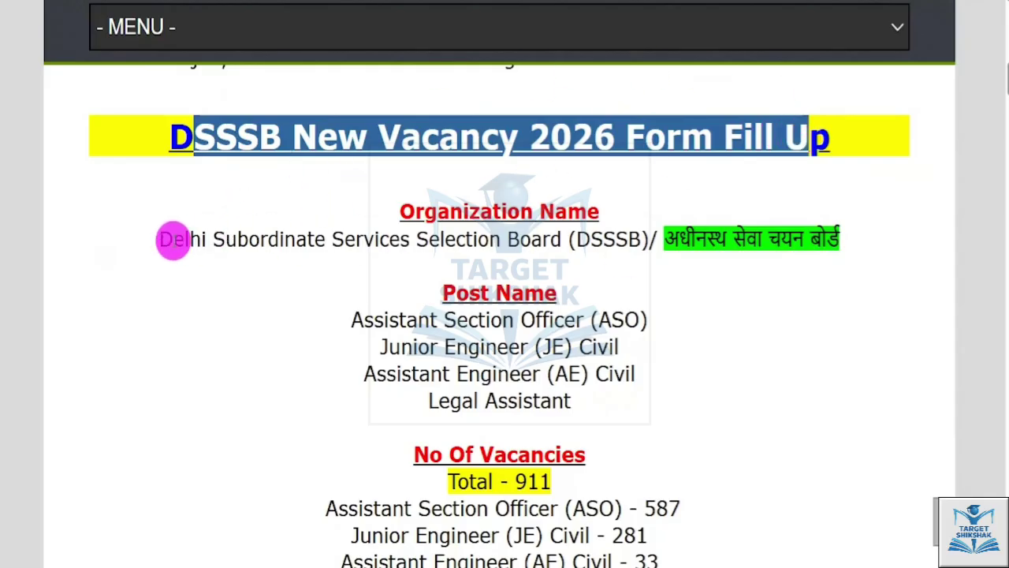
left_click_drag(172, 239, 712, 255)
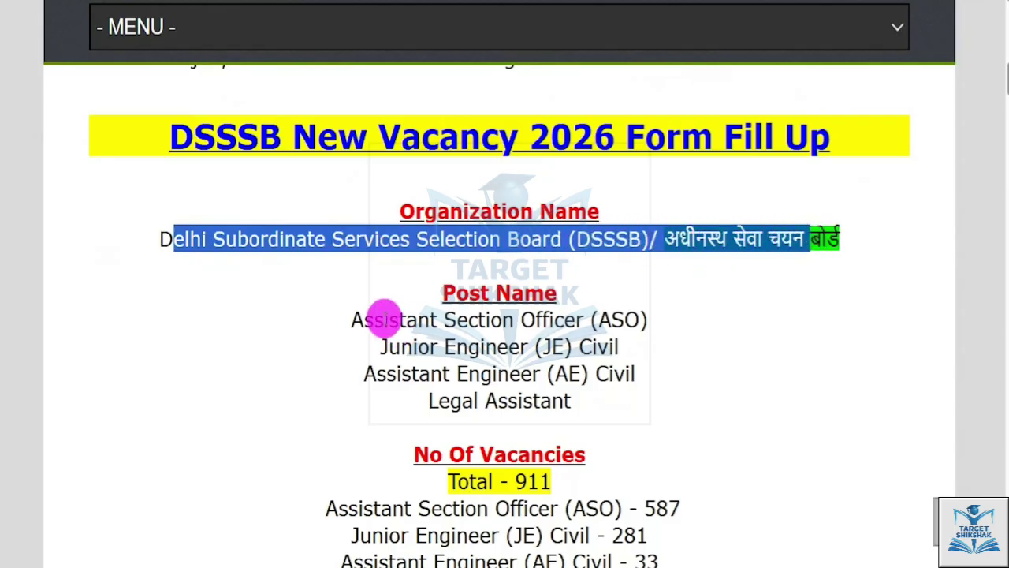
left_click_drag(376, 320, 637, 319)
left_click_drag(364, 346, 578, 345)
left_click_drag(395, 374, 599, 385)
left_click_drag(450, 401, 552, 402)
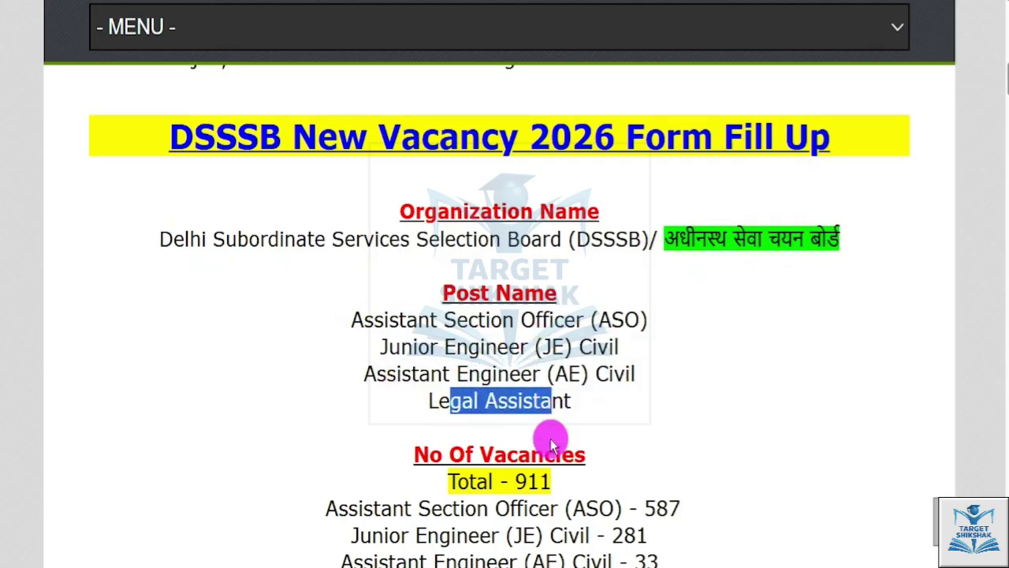
Review the number of vacancies and the important dates, highlighting the vacancy total and the last date for applying online
left_click_drag(516, 479, 553, 478)
scroll(515, 454, "down", 3)
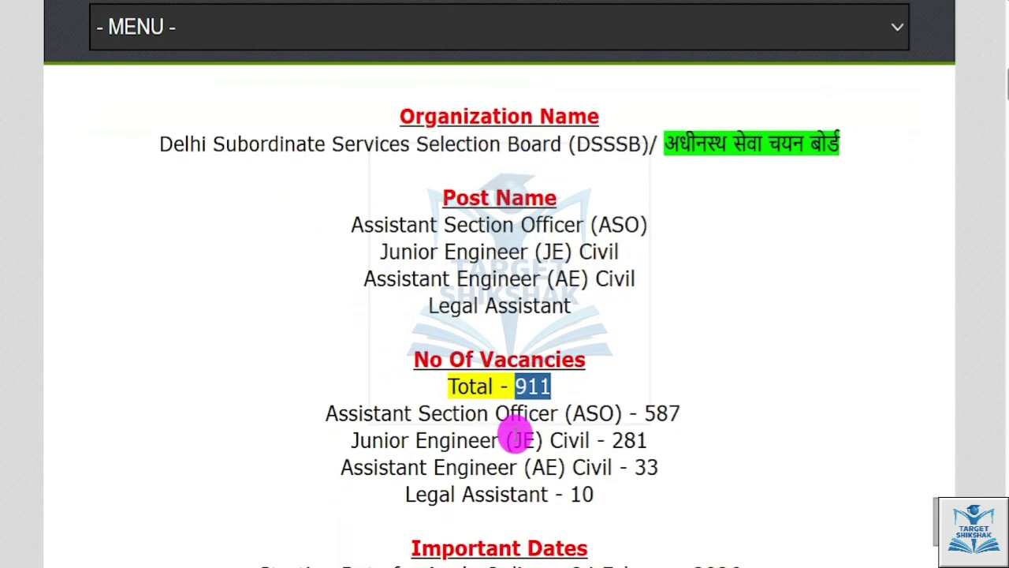
scroll(576, 442, "down", 2)
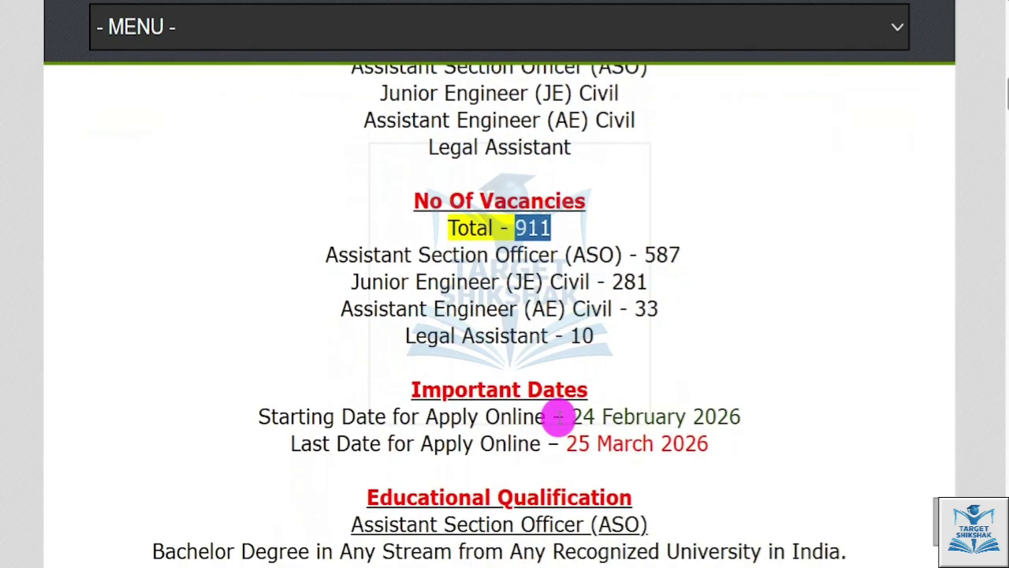
left_click_drag(567, 444, 712, 449)
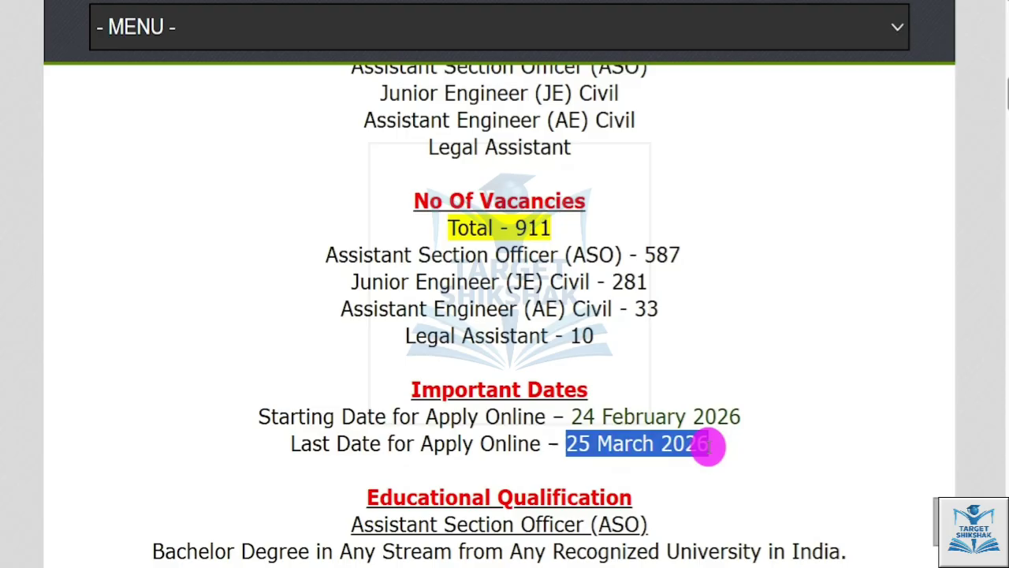
Read the educational qualifications for Assistant Section Officer and Junior Engineer (Civil), highlighting each post and its requirement
scroll(708, 445, "down", 3)
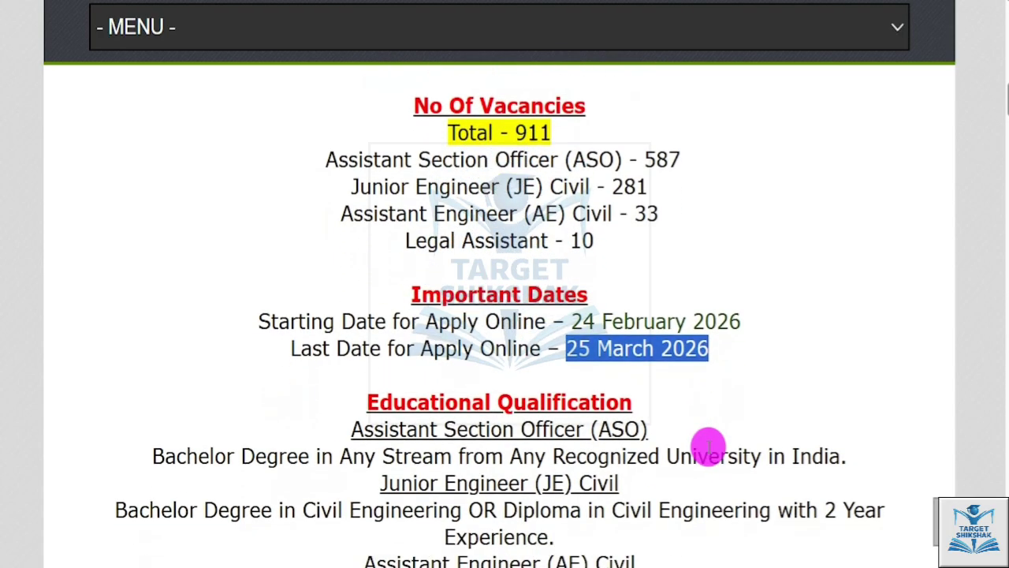
scroll(708, 448, "down", 4)
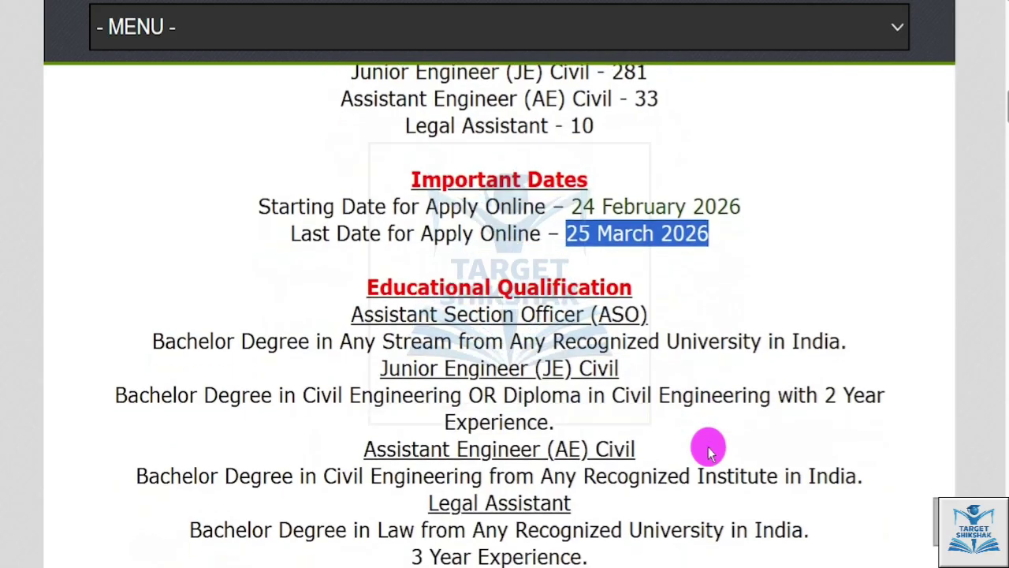
left_click_drag(391, 212, 605, 211)
left_click_drag(364, 239, 576, 238)
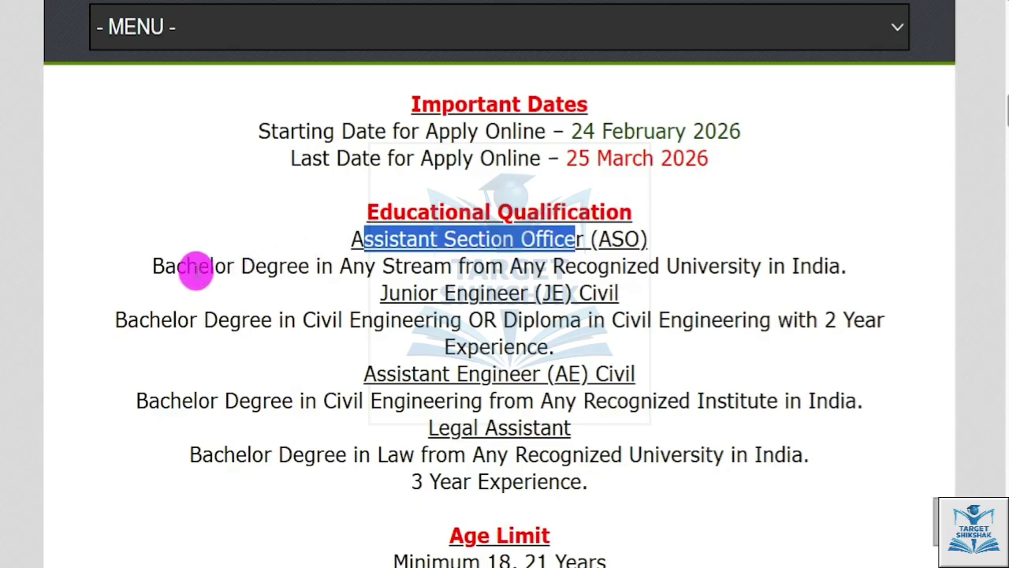
left_click_drag(184, 266, 734, 266)
left_click_drag(412, 292, 616, 292)
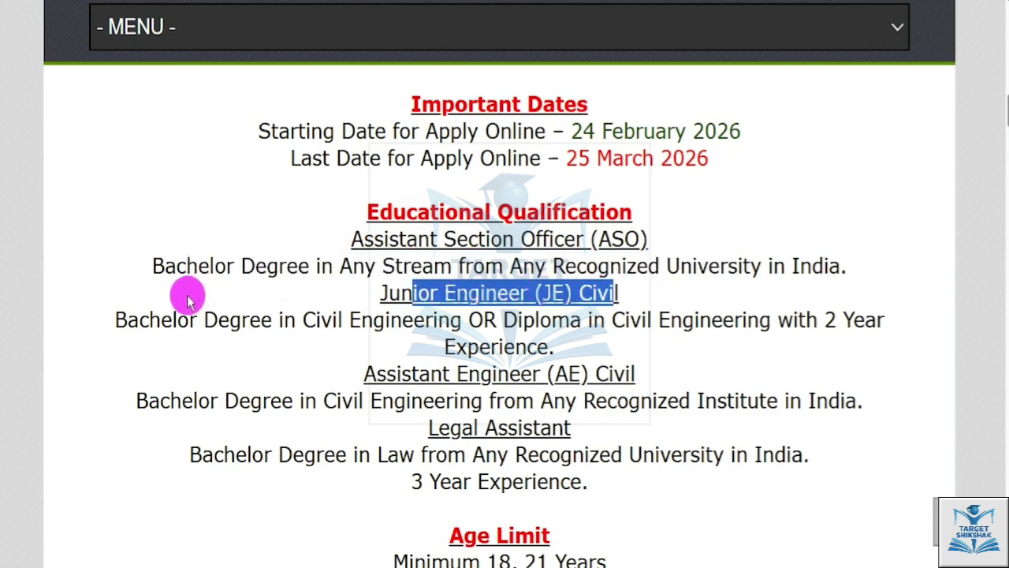
left_click(135, 319)
left_click_drag(135, 320, 440, 321)
left_click_drag(510, 320, 805, 333)
Read the educational qualifications for Assistant Engineer (Civil) and Legal Assistant, highlighting the degree and experience requirements
left_click_drag(402, 374, 540, 374)
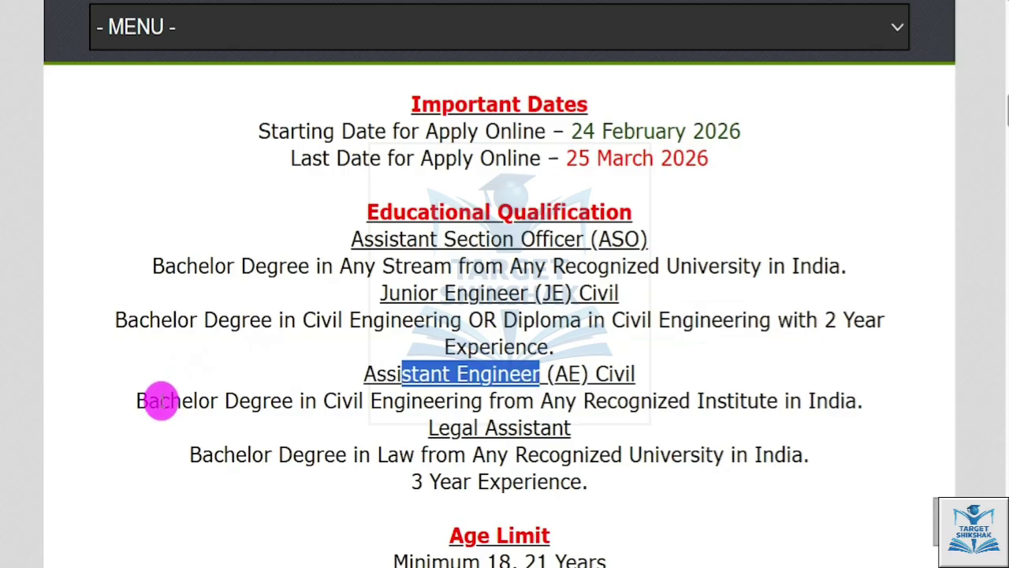
left_click_drag(161, 400, 801, 400)
left_click_drag(450, 427, 550, 430)
left_click_drag(223, 453, 642, 452)
left_click_drag(423, 481, 550, 476)
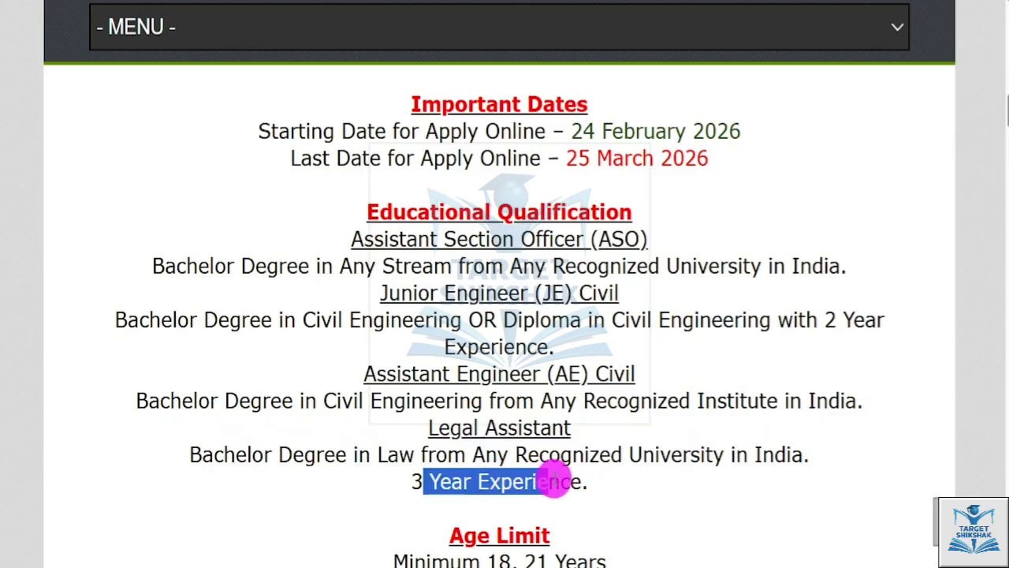
Check the Age Limit section, highlighting the minimum and maximum ages
scroll(504, 462, "down", 3)
left_click_drag(487, 436, 578, 436)
left_click_drag(484, 462, 587, 460)
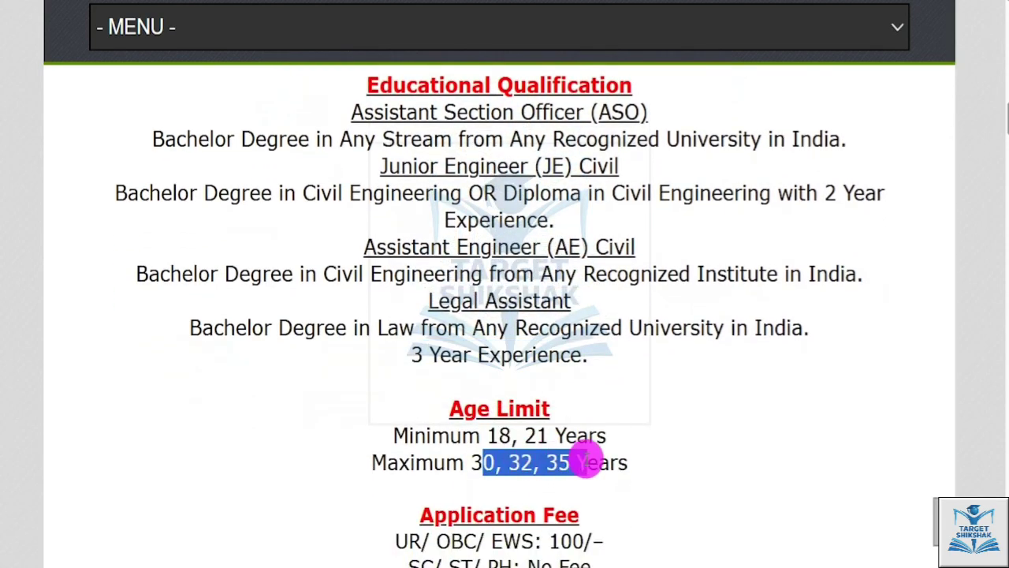
Review the Application Fee section, highlighting the fee for each category and the payment mode
scroll(560, 455, "down", 2)
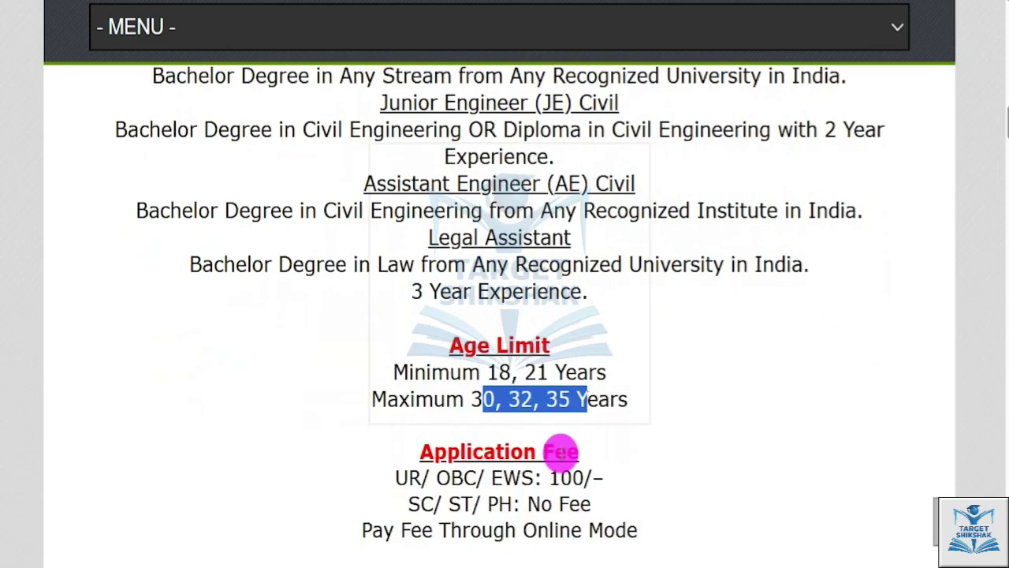
scroll(560, 452, "down", 2)
scroll(562, 459, "down", 1)
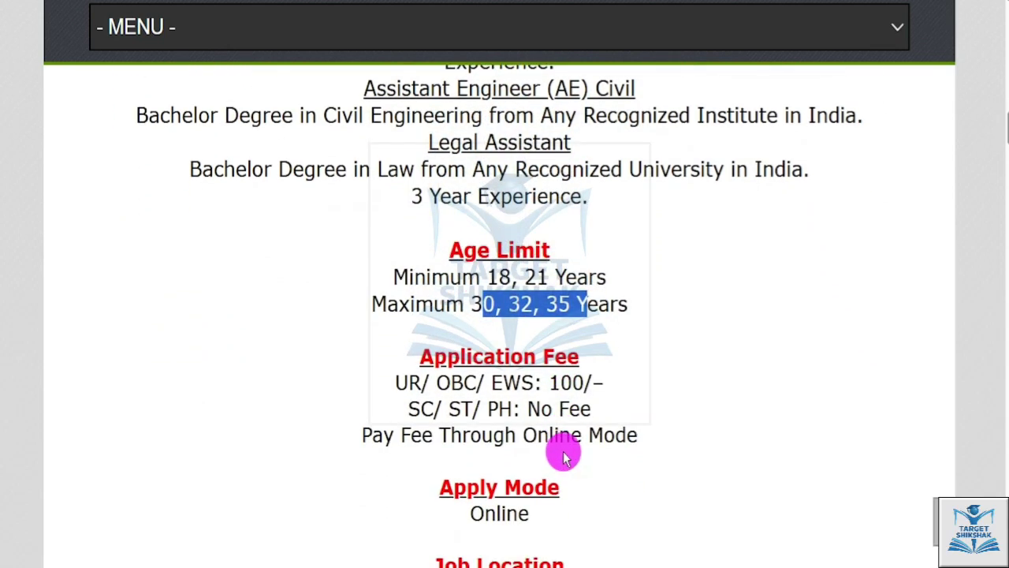
left_click_drag(407, 382, 592, 383)
left_click_drag(408, 408, 597, 410)
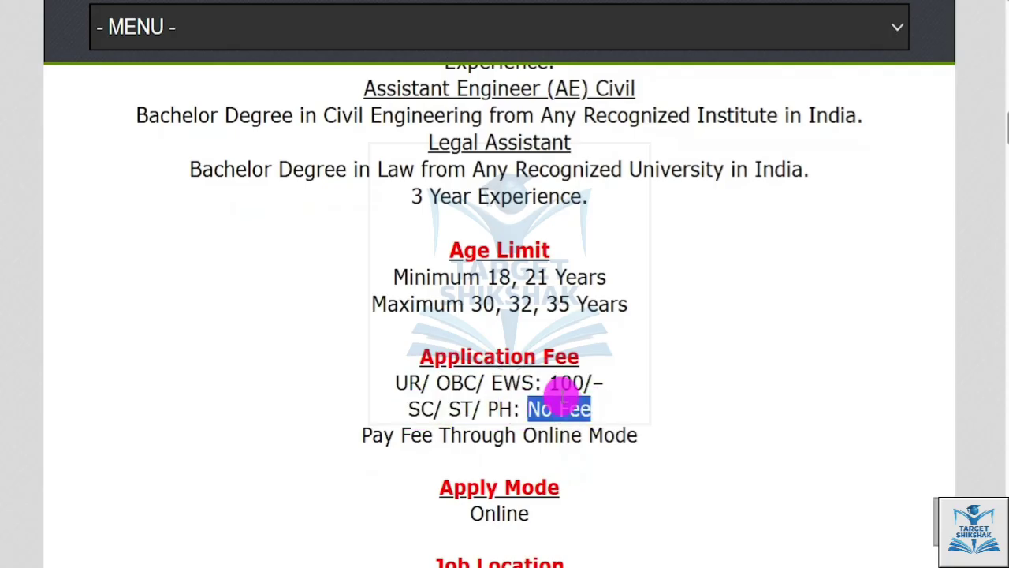
left_click_drag(396, 436, 595, 438)
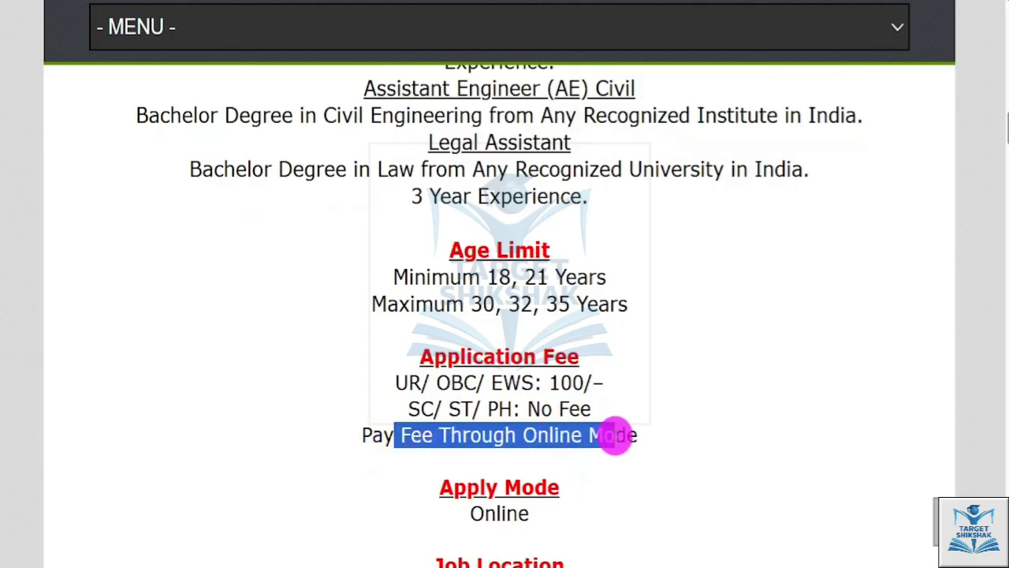
Check the job location and apply mode, highlighting both entries, and continue to the Official Website section
scroll(491, 446, "down", 3)
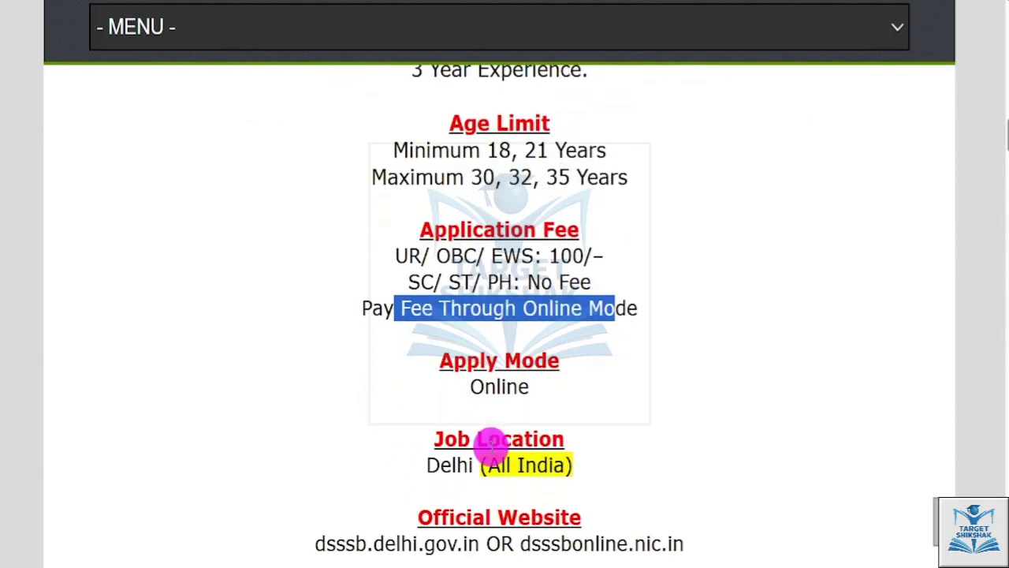
scroll(491, 444, "down", 2)
left_click_drag(488, 401, 554, 402)
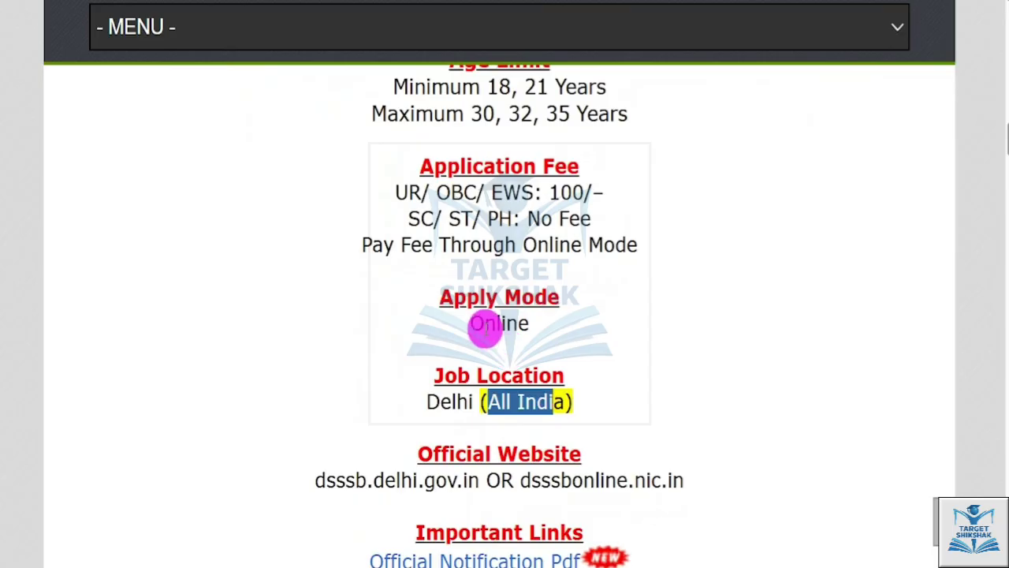
left_click_drag(483, 325, 517, 323)
scroll(478, 415, "down", 1)
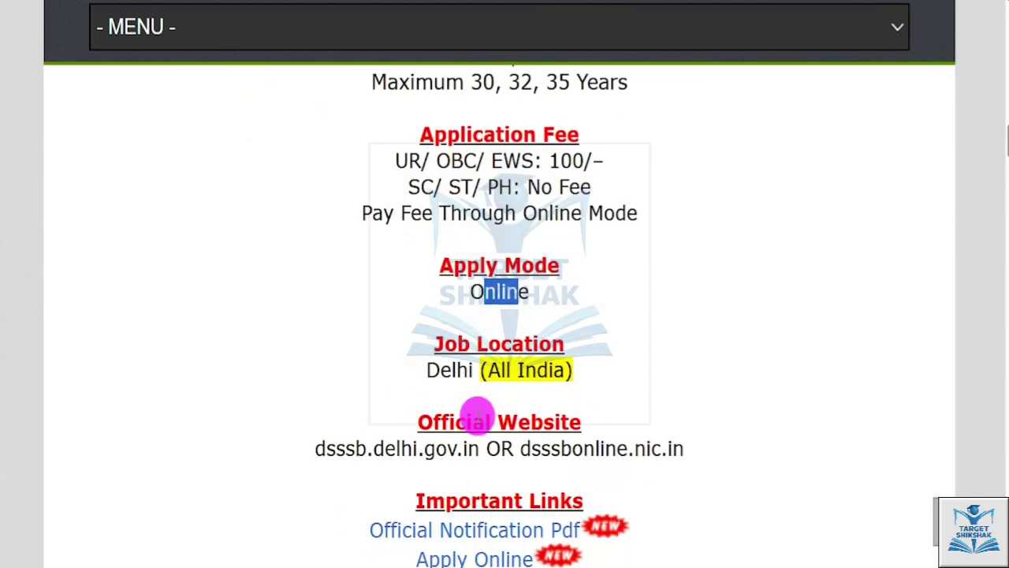
Go to the Important Links section, highlight the Official Notification Pdf link and open it
scroll(478, 413, "down", 3)
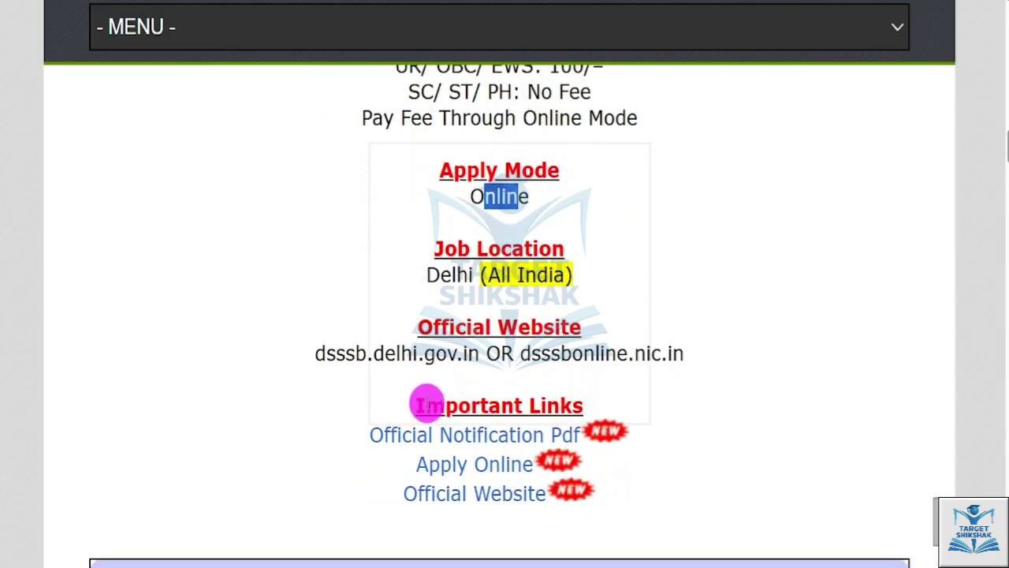
left_click_drag(427, 404, 580, 402)
left_click(356, 439)
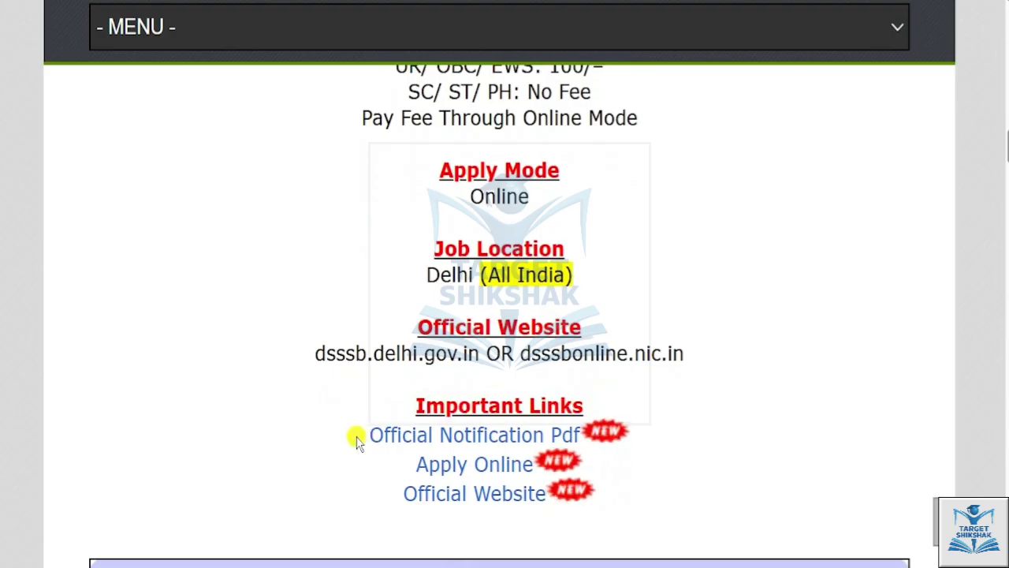
left_click_drag(355, 439, 584, 432)
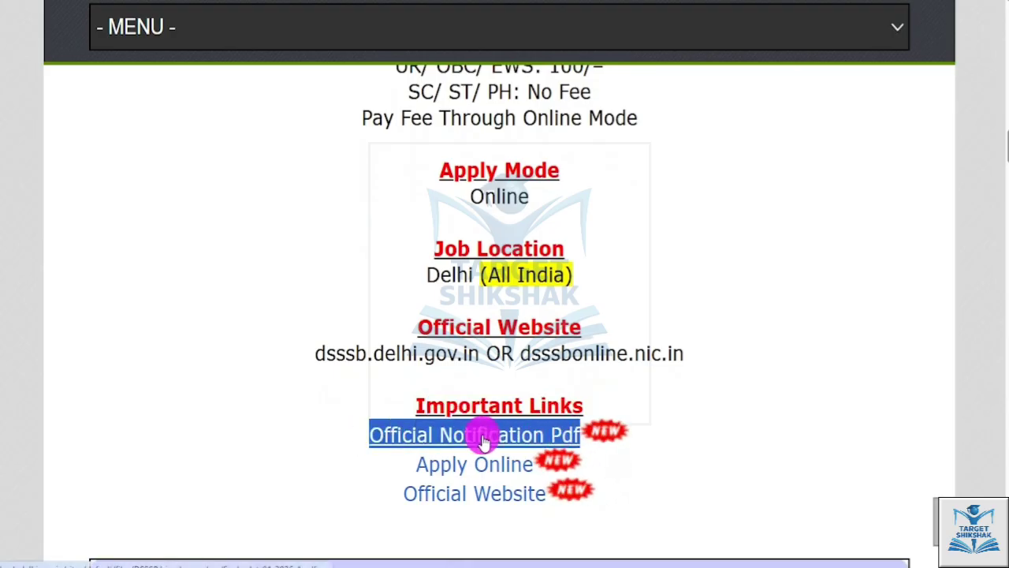
left_click(484, 441)
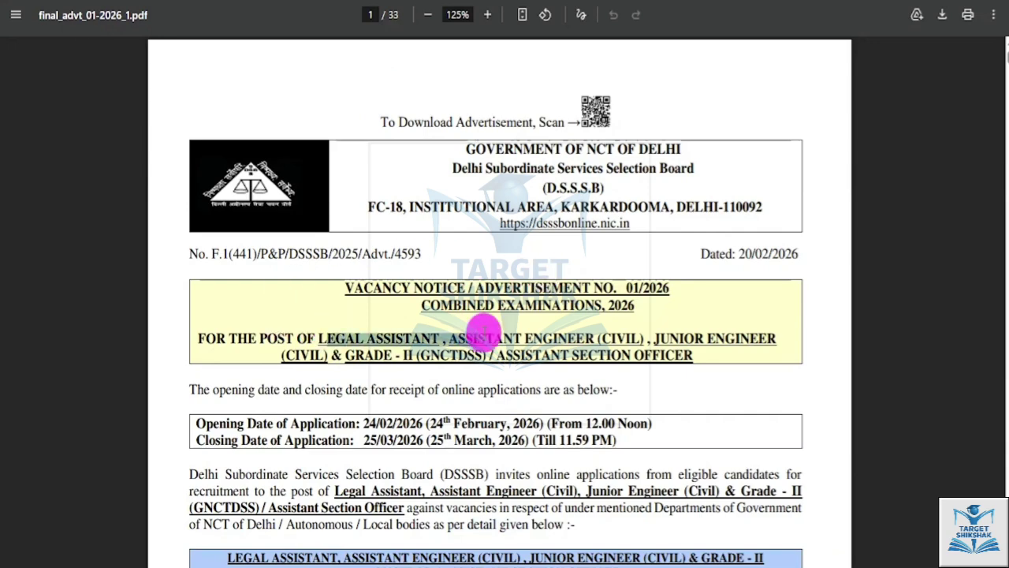
Look through the notification's application dates, post-wise vacancy table and the important note on online applications
scroll(520, 367, "down", 5)
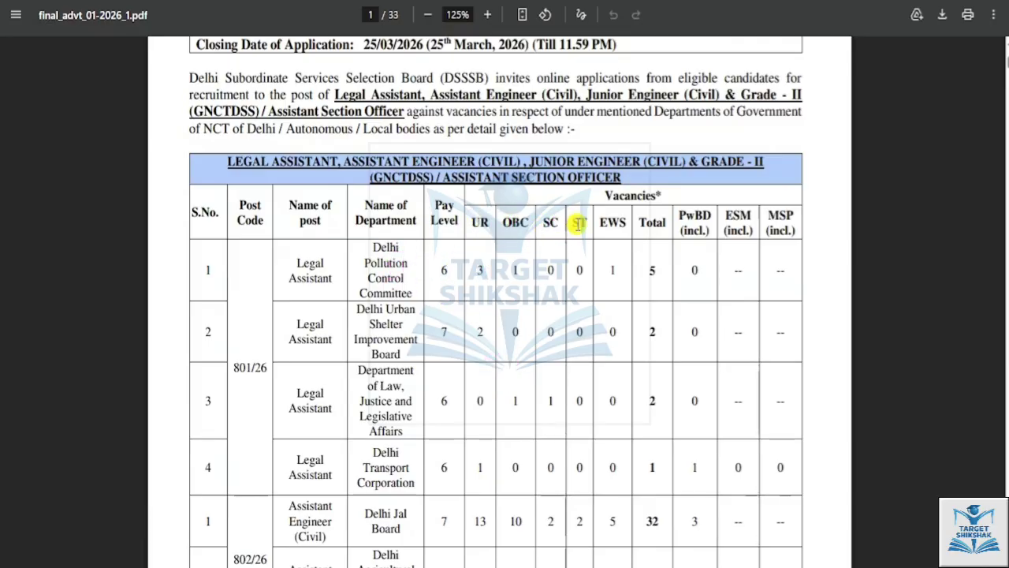
scroll(441, 315, "down", 5)
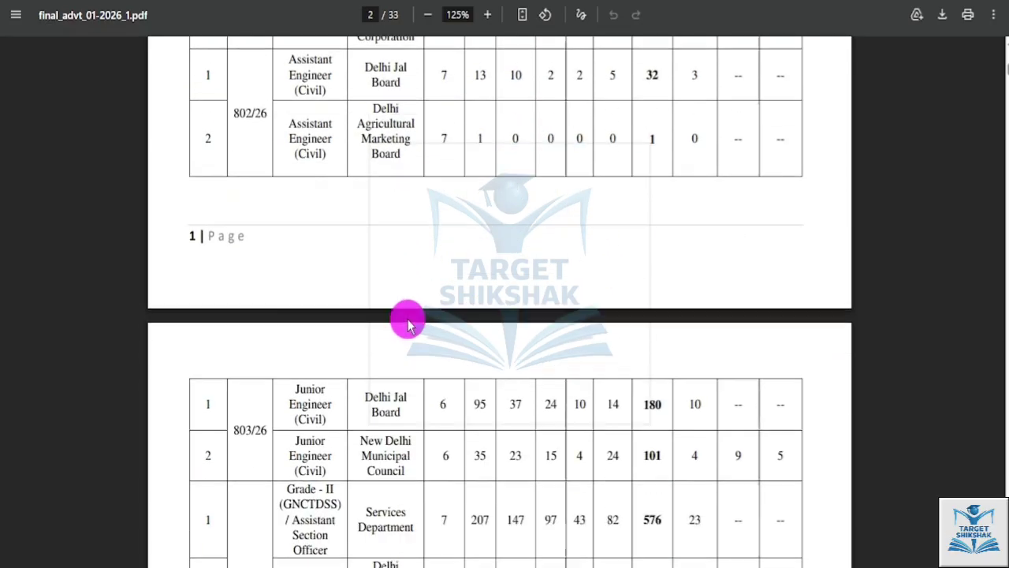
scroll(410, 322, "down", 7)
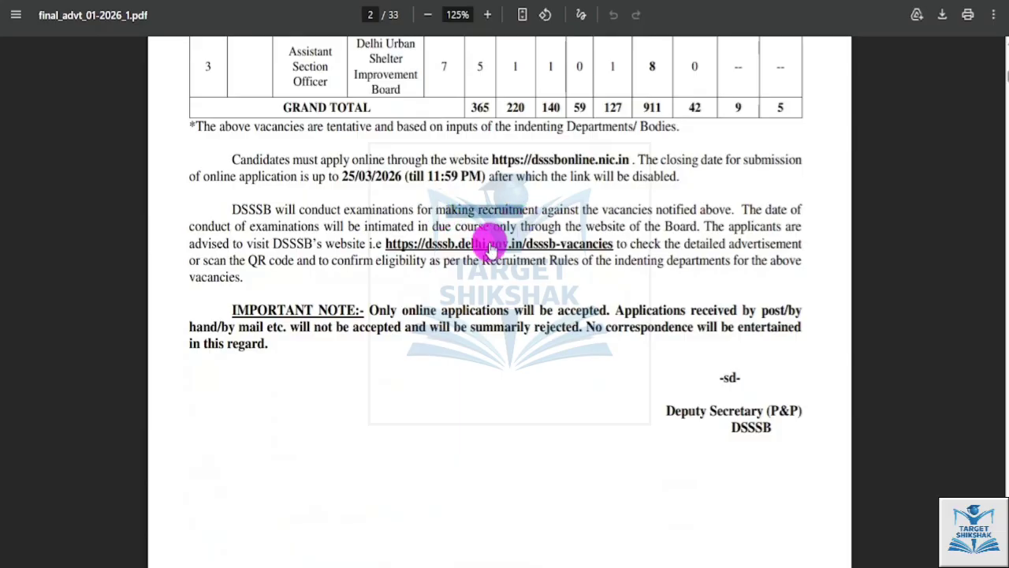
scroll(455, 349, "down", 5)
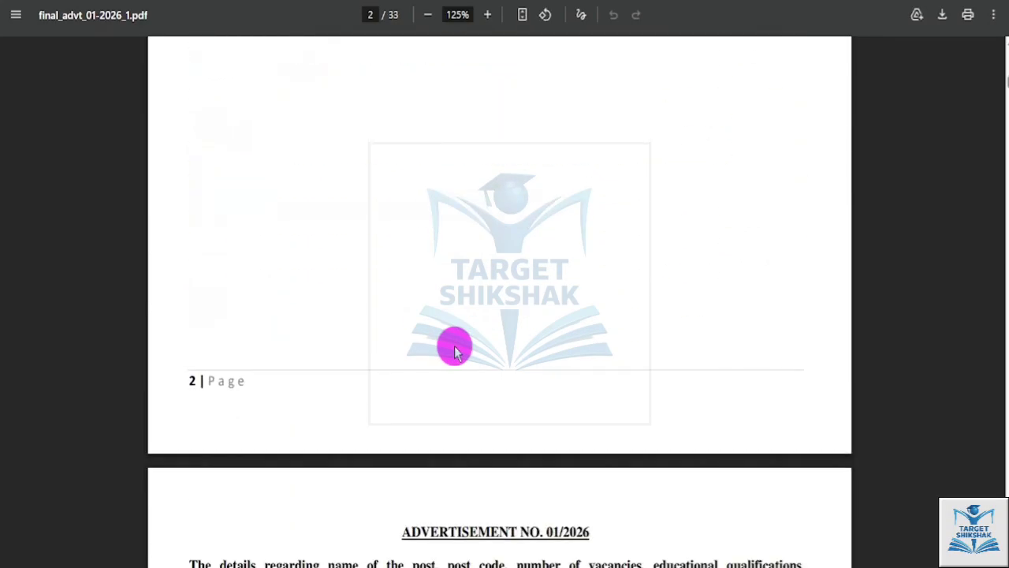
Examine the Legal Assistant post details, including qualification, experience, pay scale and age limit, and return to the first page before closing the notification
scroll(455, 349, "down", 4)
scroll(462, 384, "down", 8)
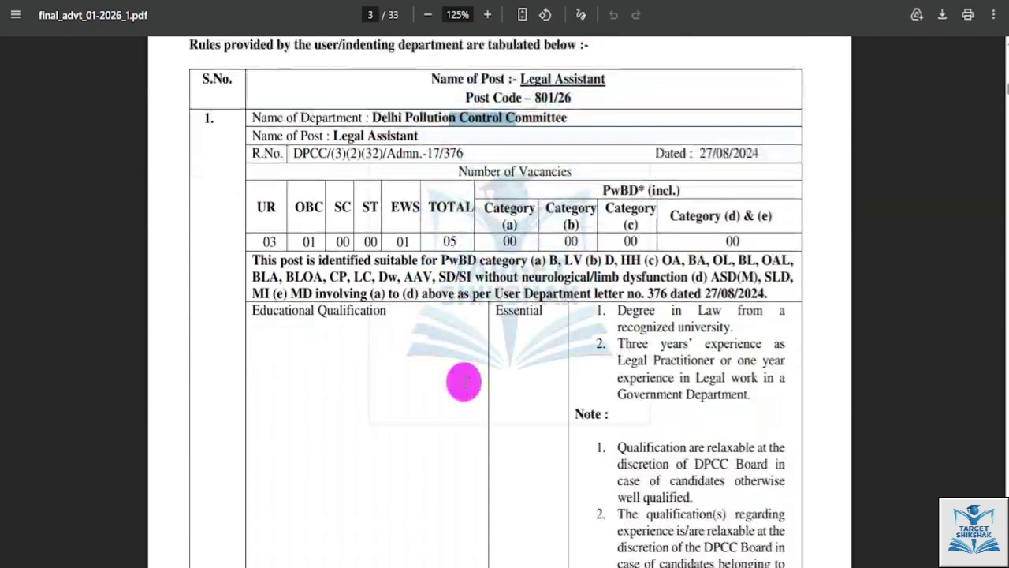
scroll(464, 382, "down", 8)
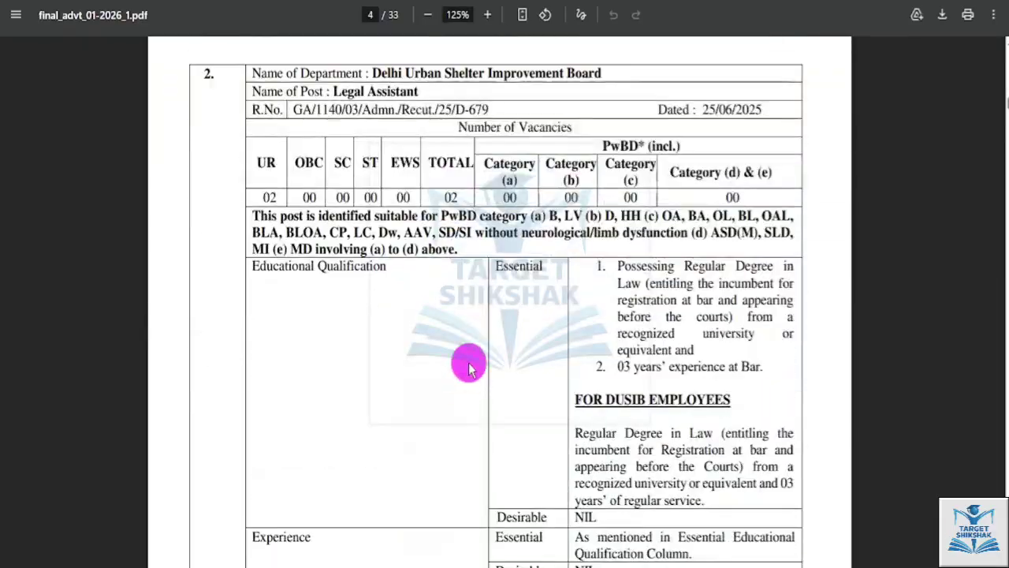
scroll(570, 396, "down", 3)
double_click(552, 405)
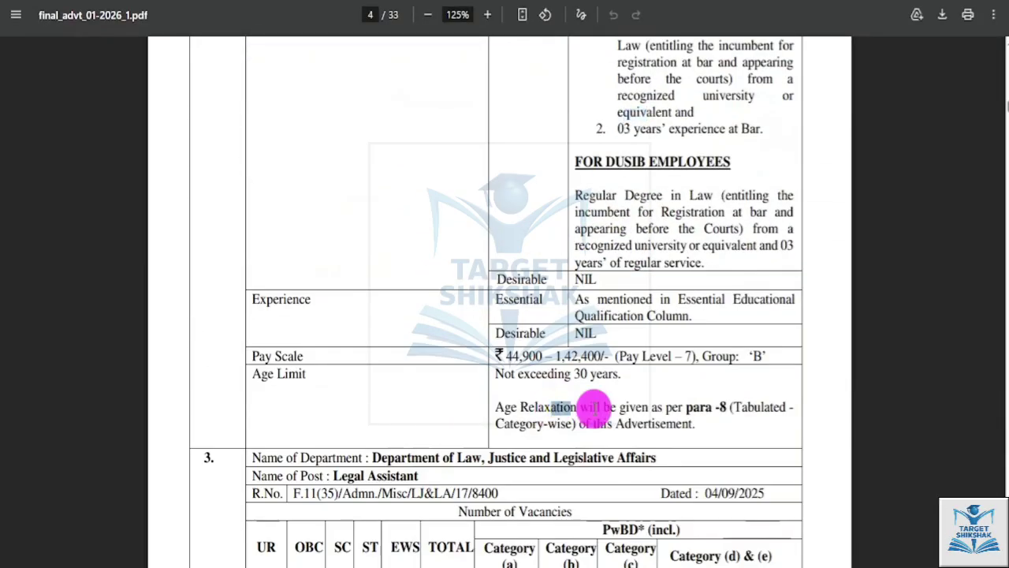
left_click_drag(527, 460, 586, 461)
scroll(473, 418, "down", 4)
left_click(367, 378)
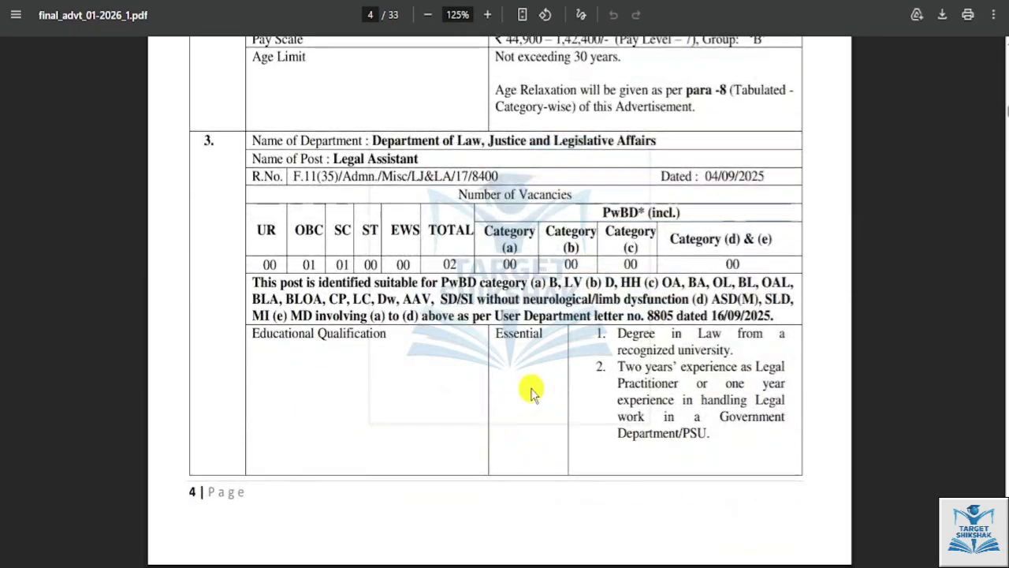
scroll(531, 392, "up", 20)
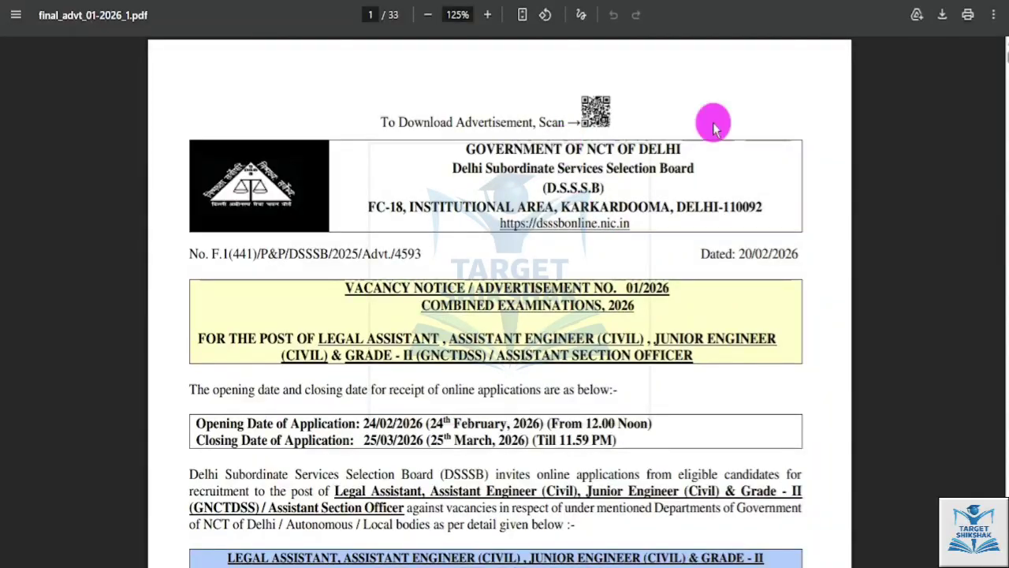
key("ctrl+w")
Open the Apply Online link from the vacancy page and bring up the Registered User Sign In form on the OARS portal
left_click_drag(415, 462, 520, 464)
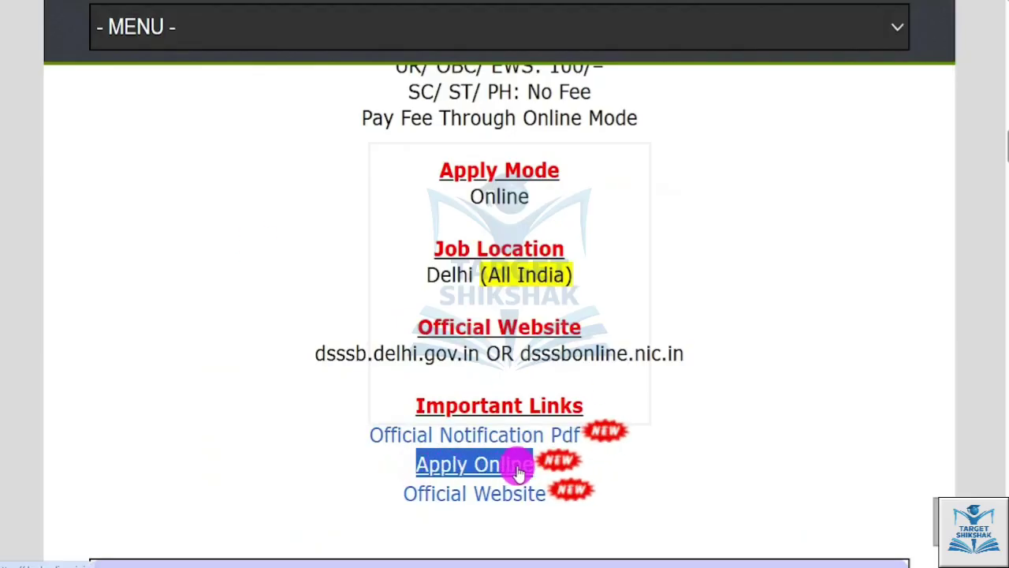
left_click(466, 470)
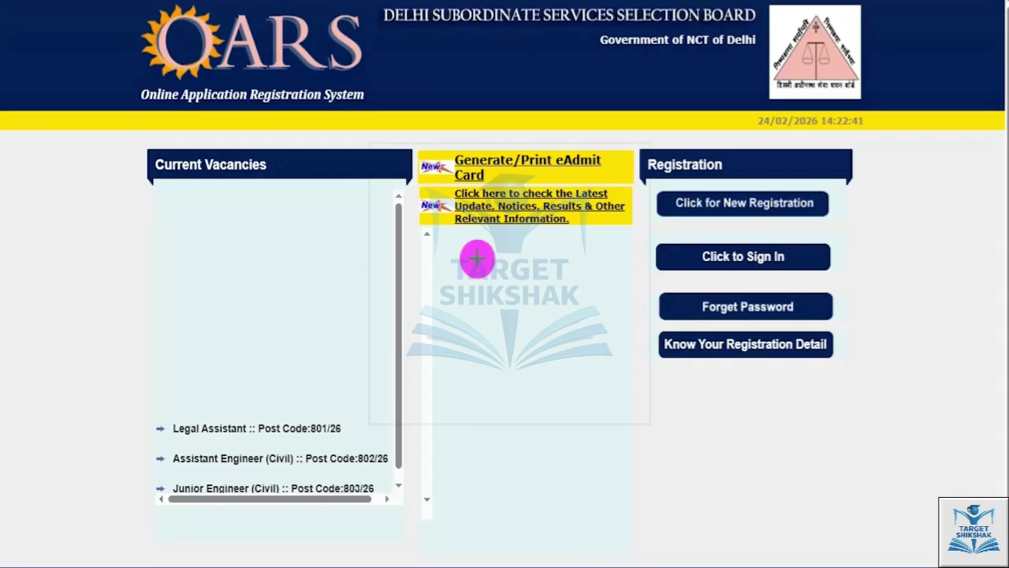
left_click_drag(642, 230, 849, 281)
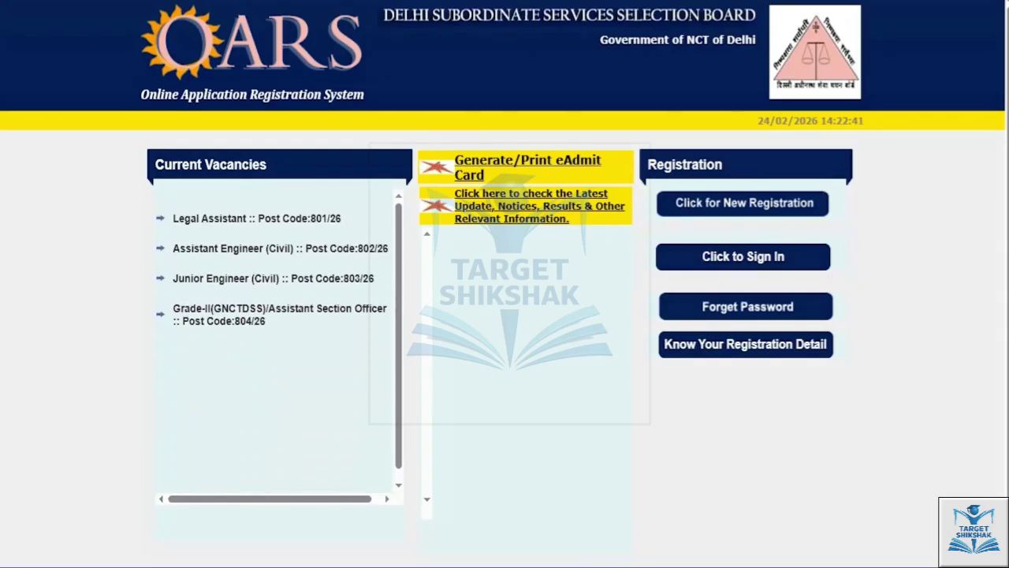
left_click(741, 260)
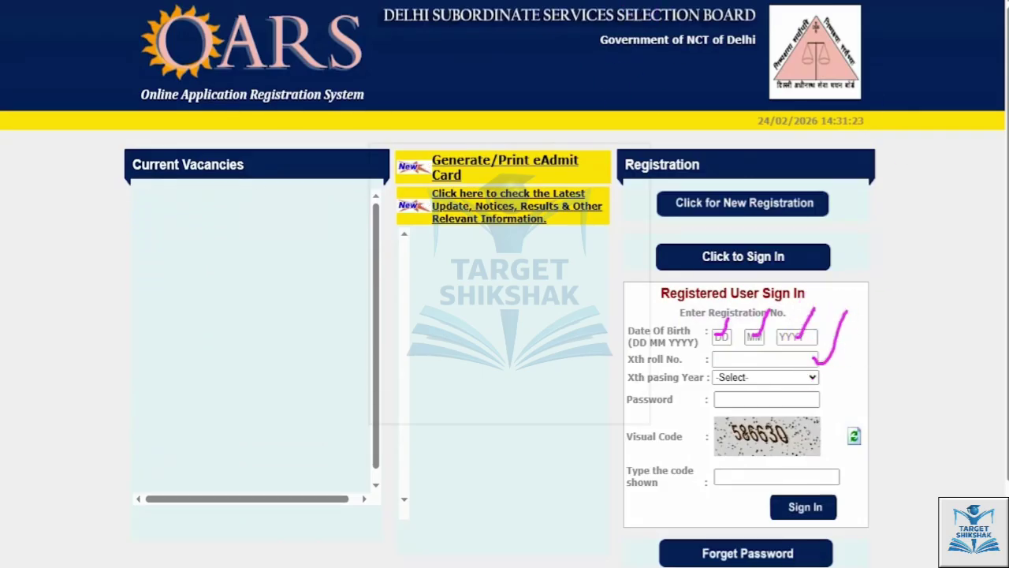
Set the Xth passing year to 2014 and mark the password, visual code and Sign In entries, clearing the marks at the end
left_click(729, 376)
left_click(726, 249)
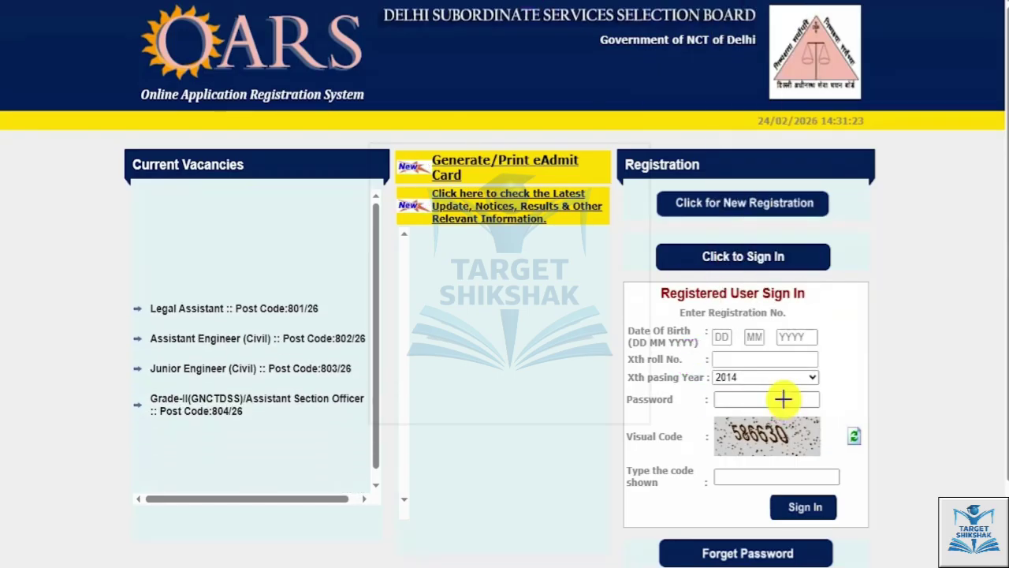
left_click_drag(781, 399, 803, 355)
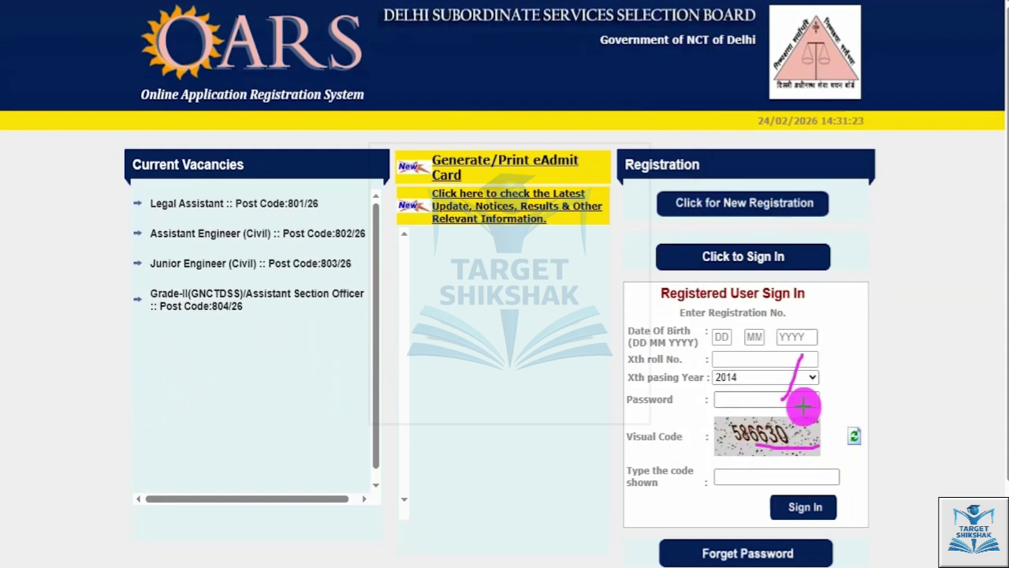
mouse_move(820, 444)
left_mouse_down()
mouse_move(757, 447)
mouse_move(802, 431)
left_mouse_up()
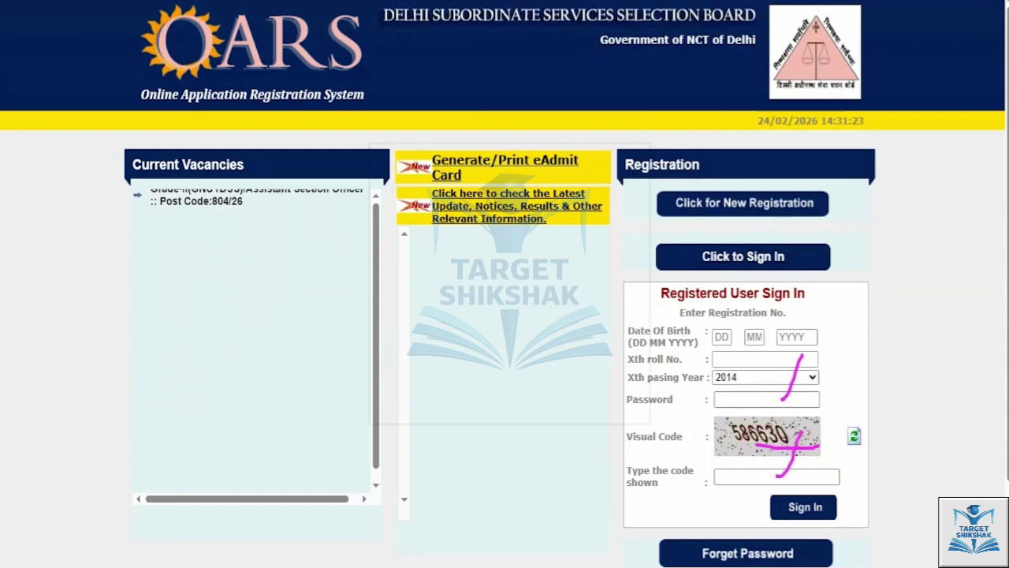
left_click_drag(752, 483, 856, 525)
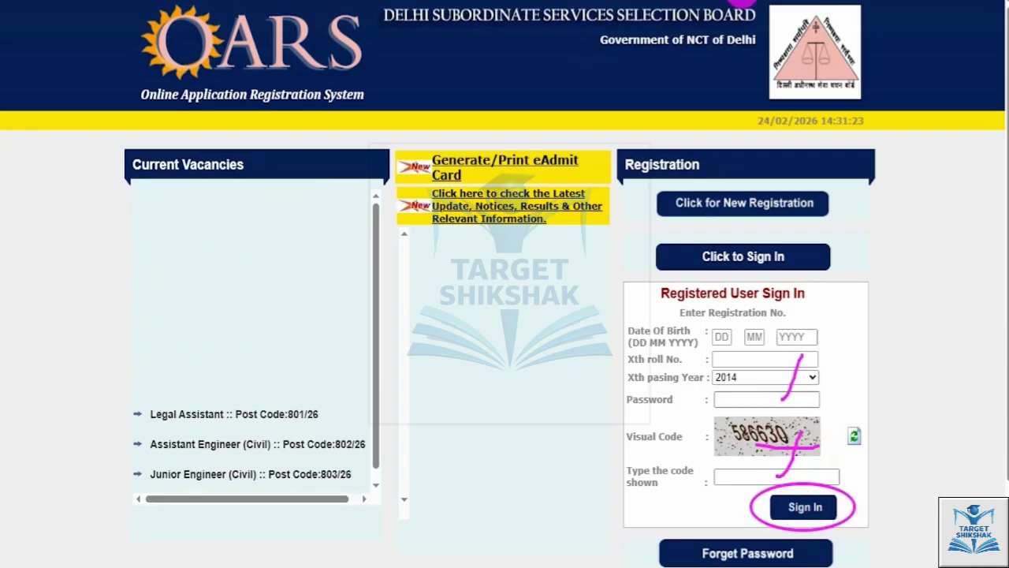
key("Escape")
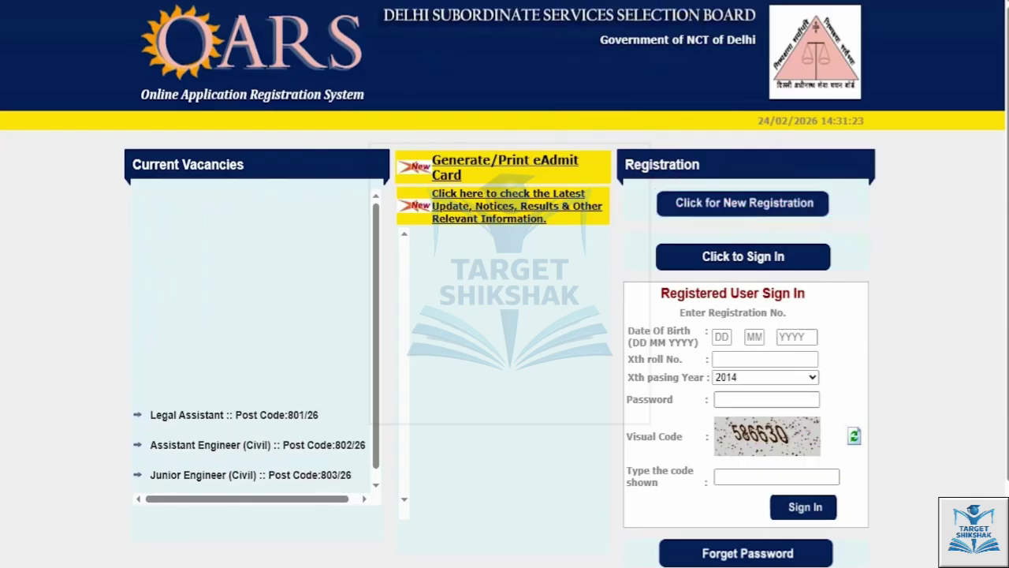
Open the new registration form and point out the Name of Applicant and Re-enter Name of Applicant fields
left_click(702, 203)
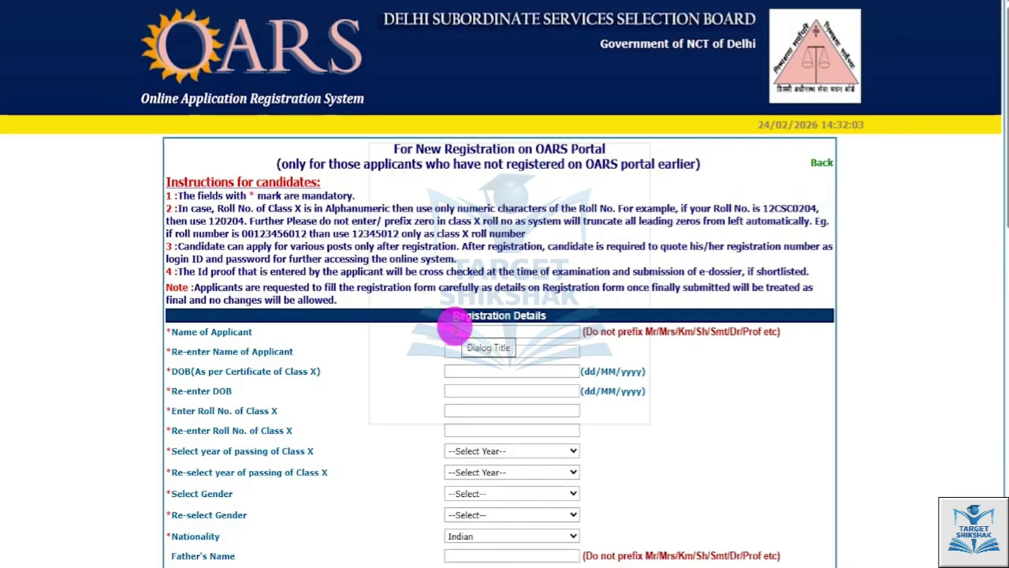
scroll(456, 325, "down", 2)
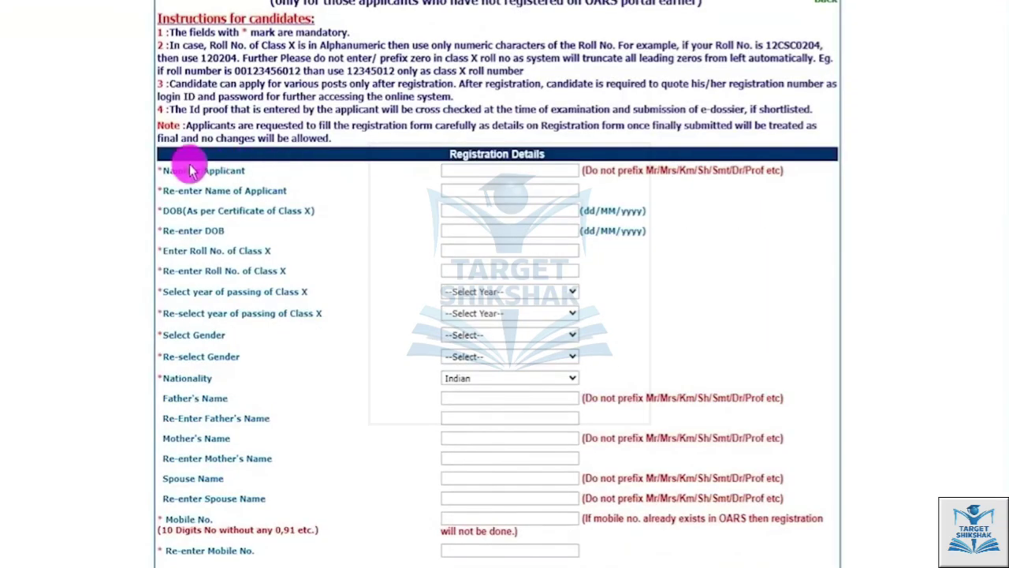
left_click_drag(177, 169, 266, 169)
left_click(462, 171)
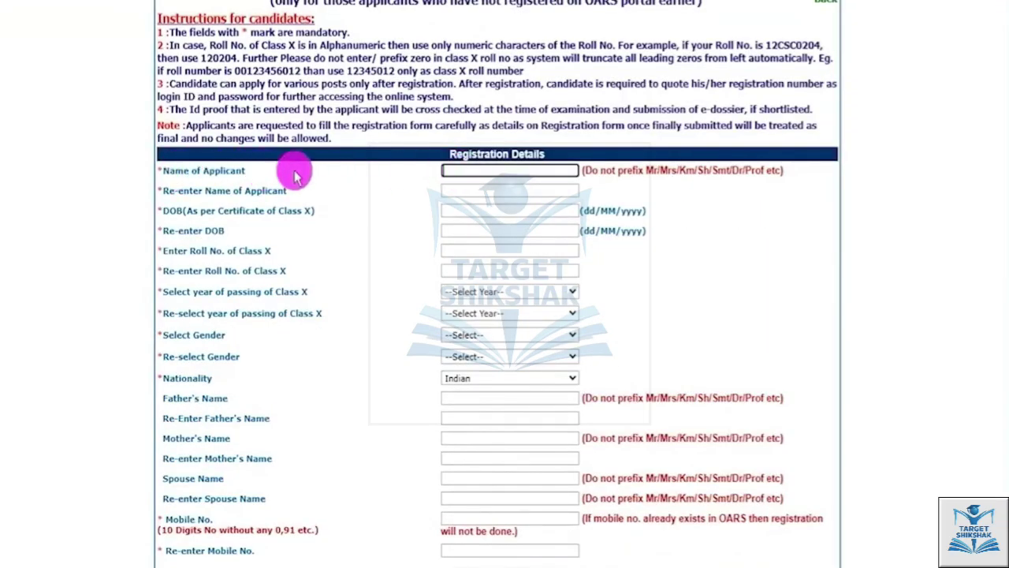
left_click_drag(168, 188, 329, 194)
left_click(470, 192)
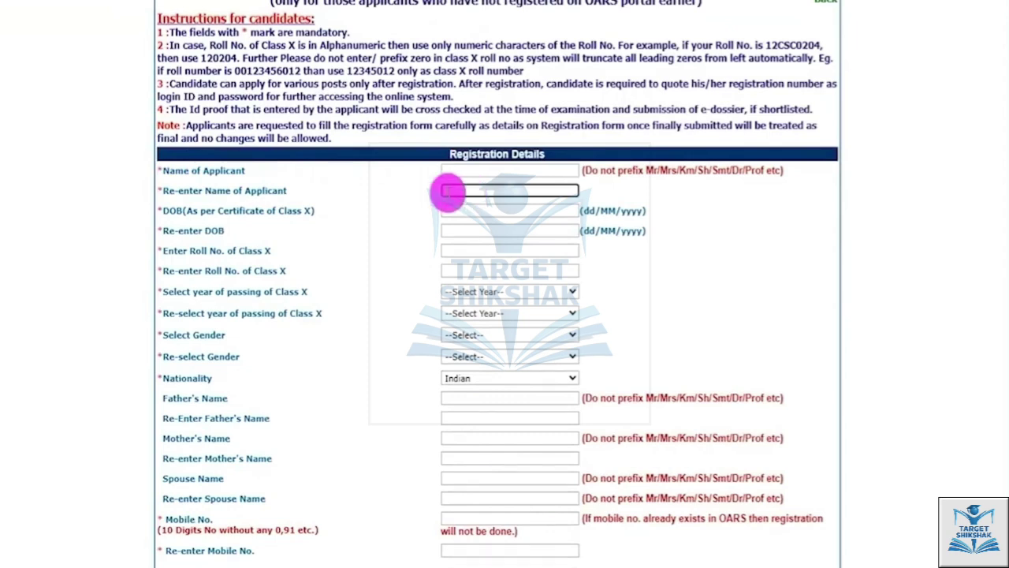
Examine the date of birth and Re-enter DOB fields, opening the calendar for each
left_click_drag(175, 209, 303, 211)
left_click(455, 209)
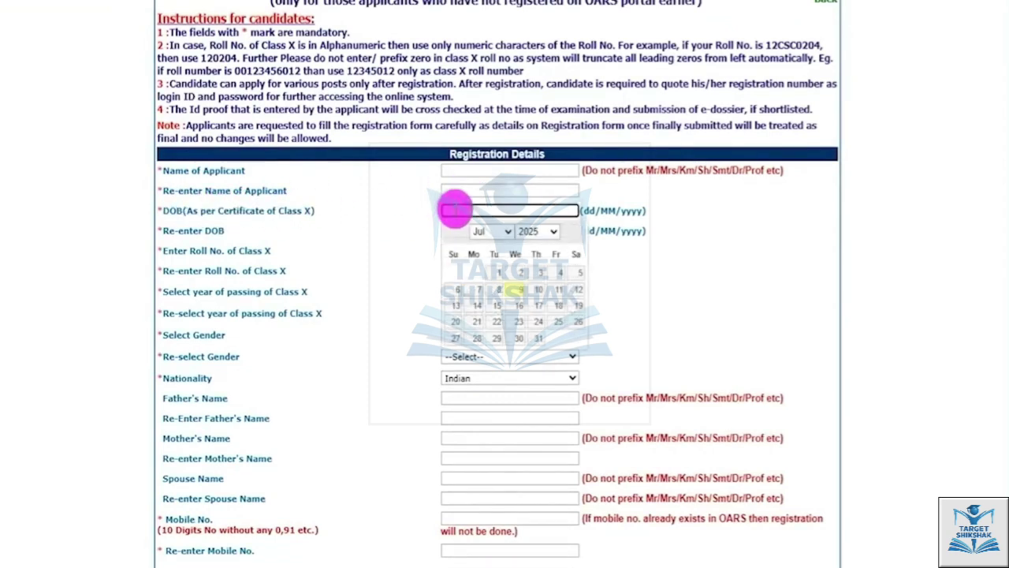
left_click_drag(173, 231, 463, 228)
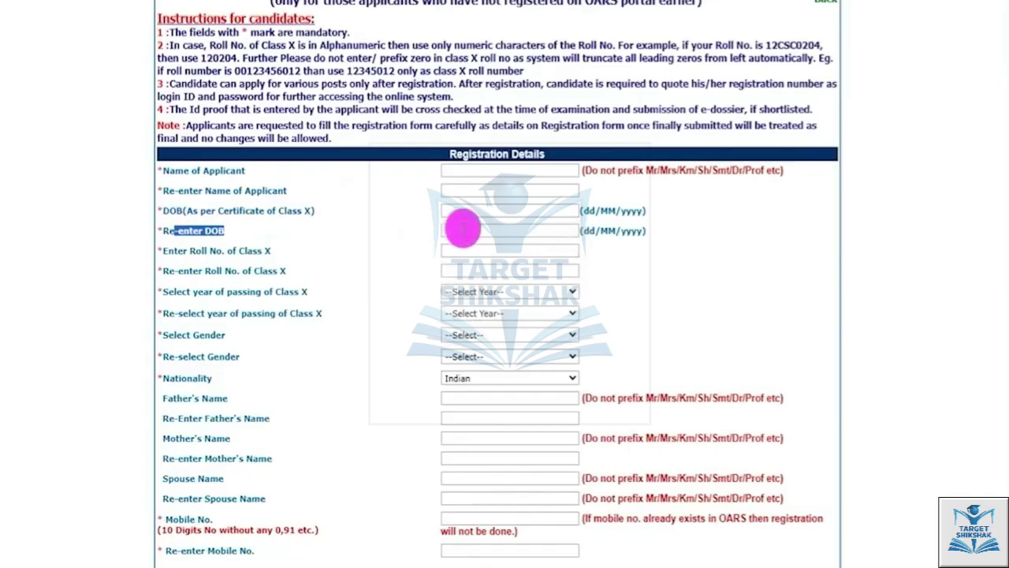
left_click(463, 229)
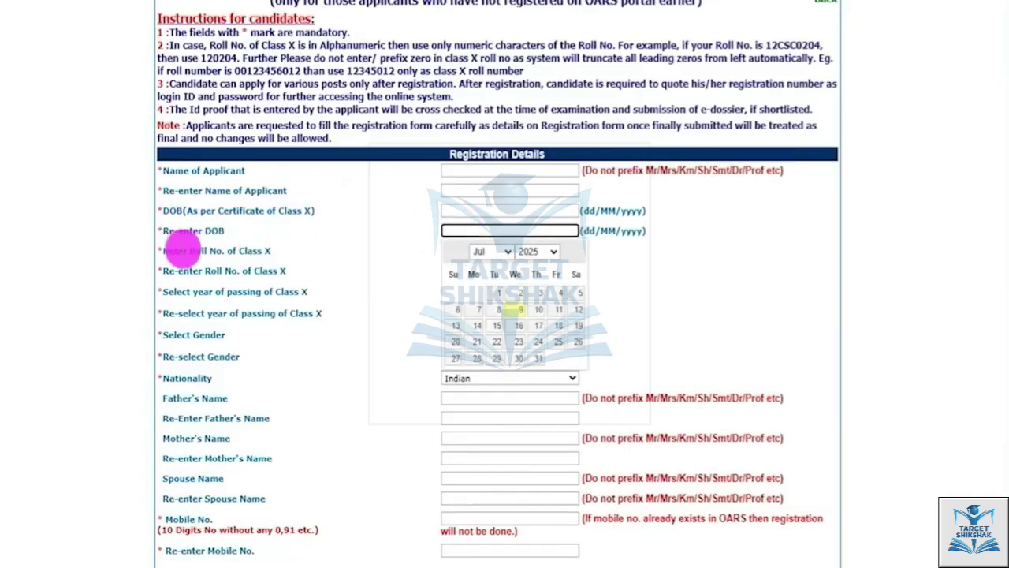
Point out the Class X roll number field and its re-entry field
left_click_drag(173, 251, 294, 254)
left_click(457, 250)
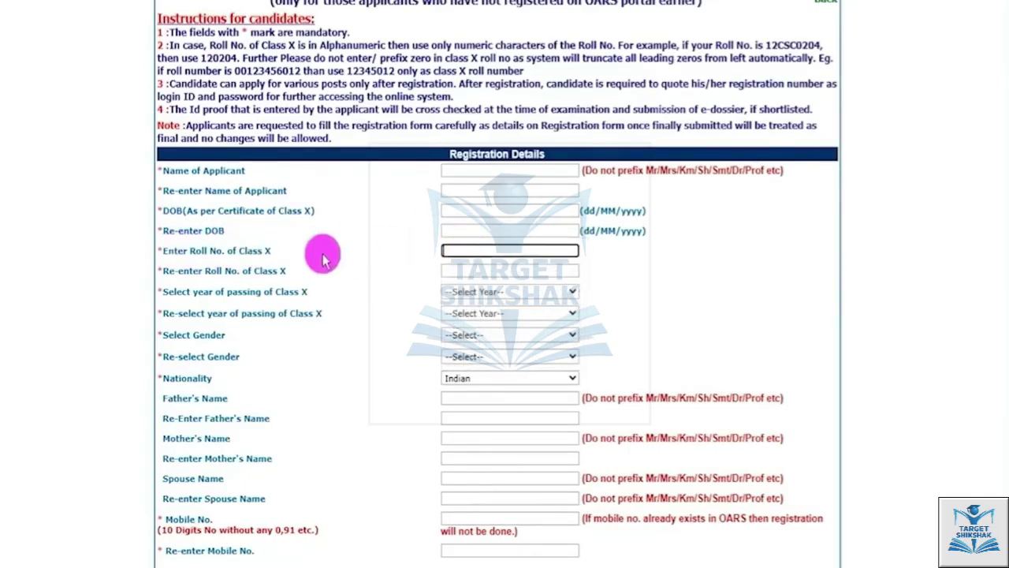
left_click_drag(191, 270, 328, 276)
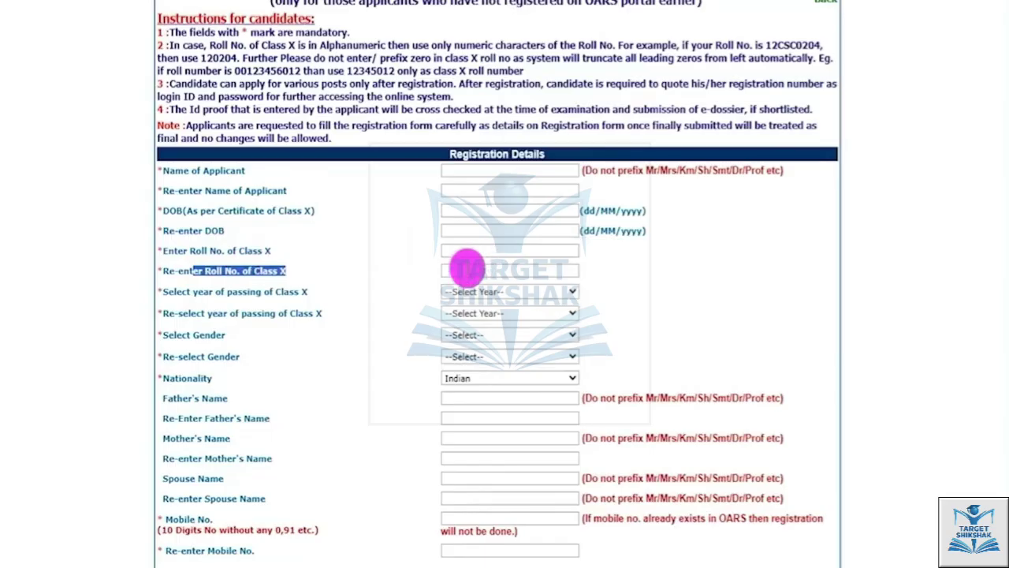
left_click(466, 271)
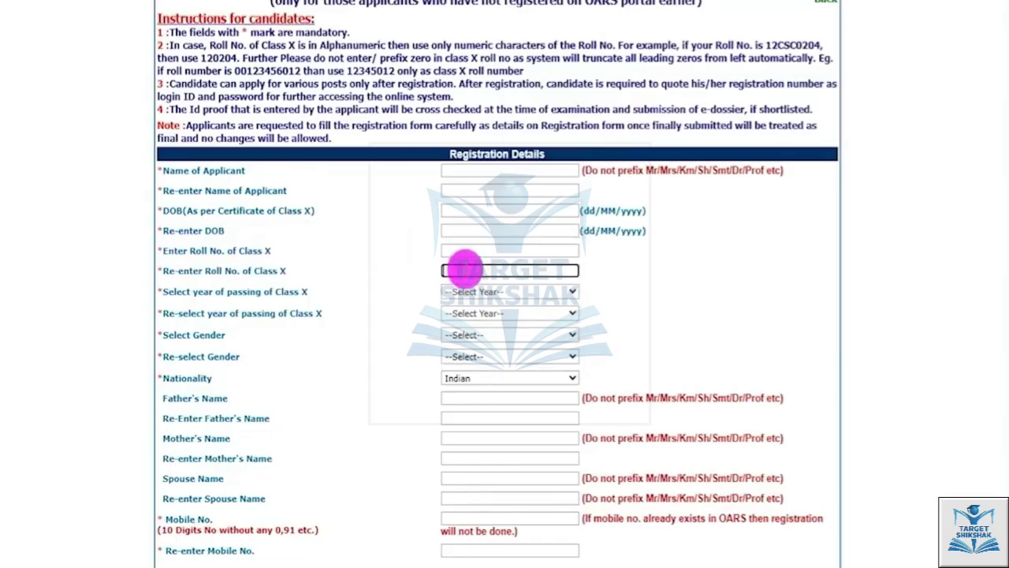
Inspect the choices for the Class X passing year, its re-selection and the applicant's gender
left_click_drag(191, 291, 308, 292)
left_click(465, 291)
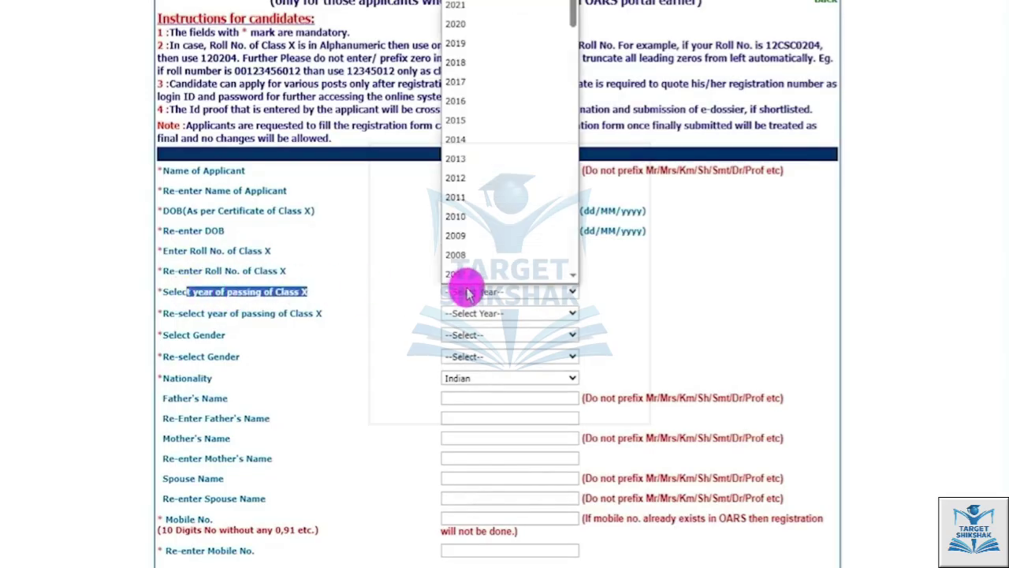
left_click(465, 314)
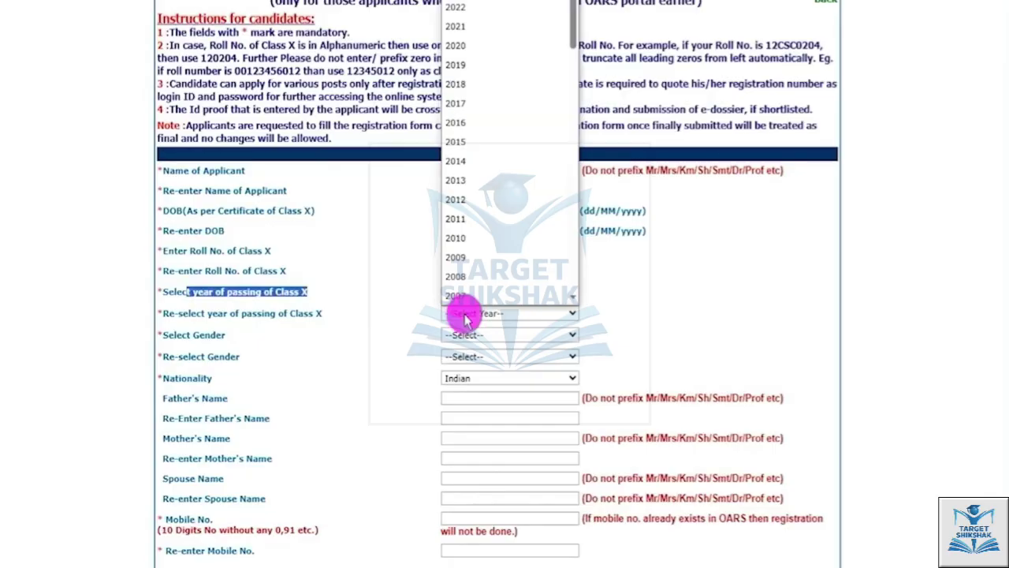
left_click_drag(182, 335, 447, 339)
left_click(464, 337)
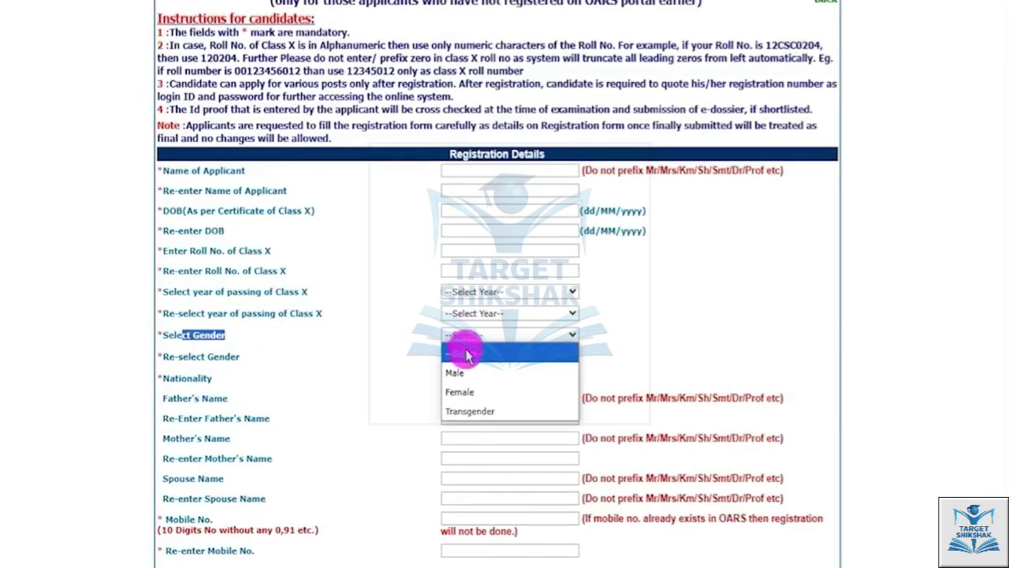
Set both the gender and its re-selection to Male, and keep the nationality as Indian
left_click(461, 371)
left_click(462, 359)
left_click(463, 394)
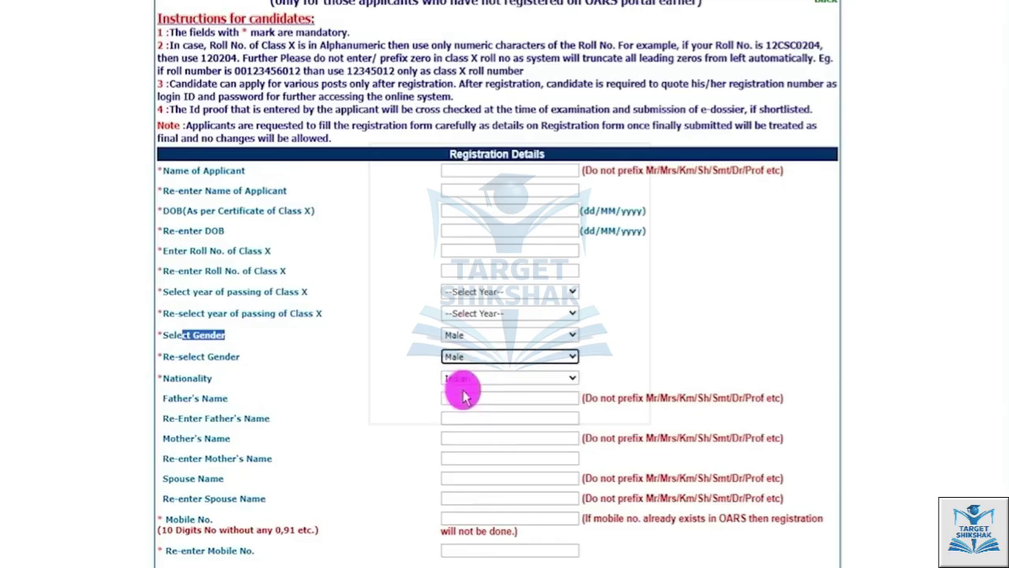
left_click(469, 381)
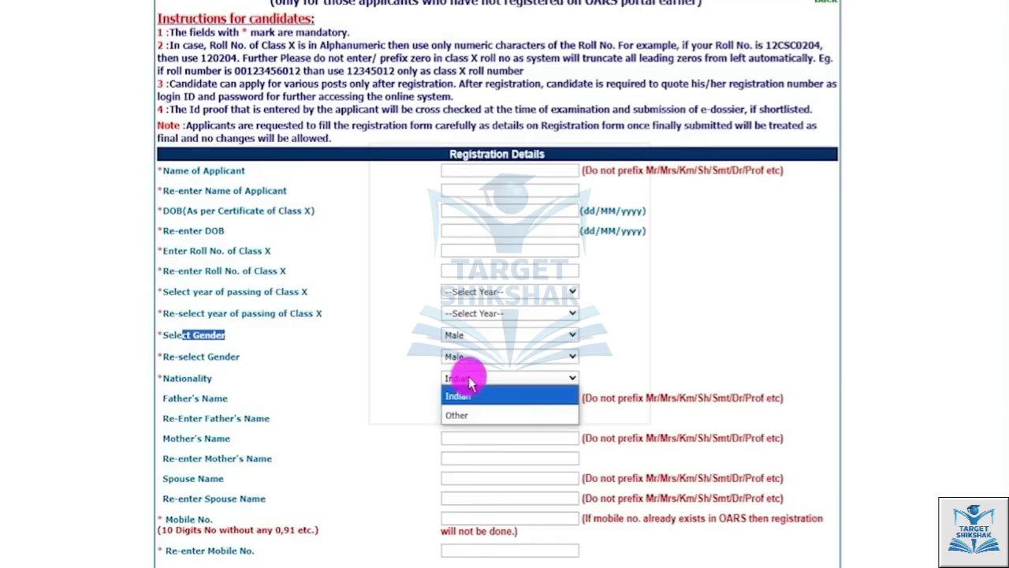
left_click(468, 381)
Point out the Father's Name and Mother's Name fields together with their re-entry fields
left_click_drag(175, 400, 310, 406)
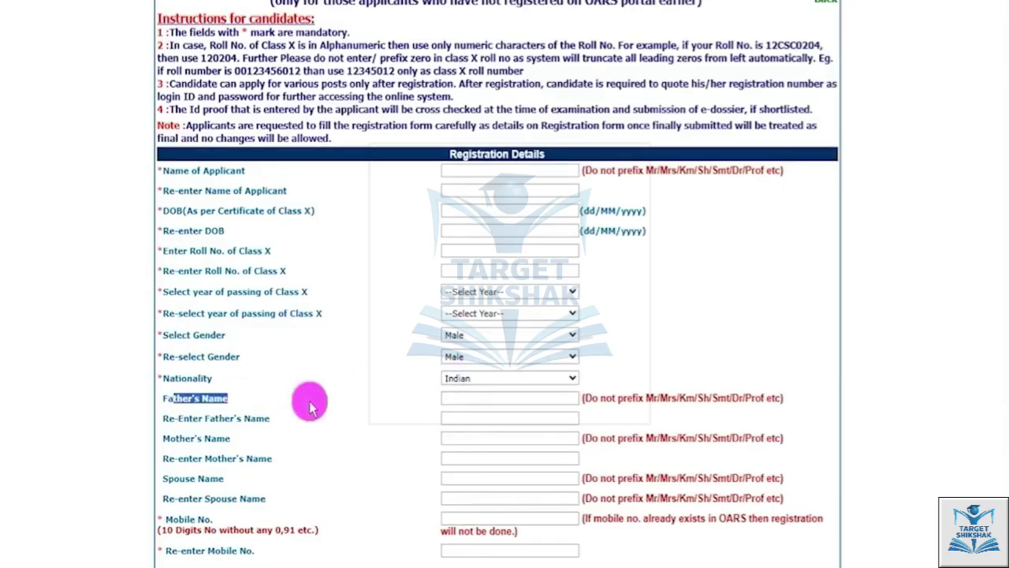
left_click(451, 396)
left_click_drag(163, 416, 413, 413)
left_click(458, 414)
scroll(312, 425, "down", 3)
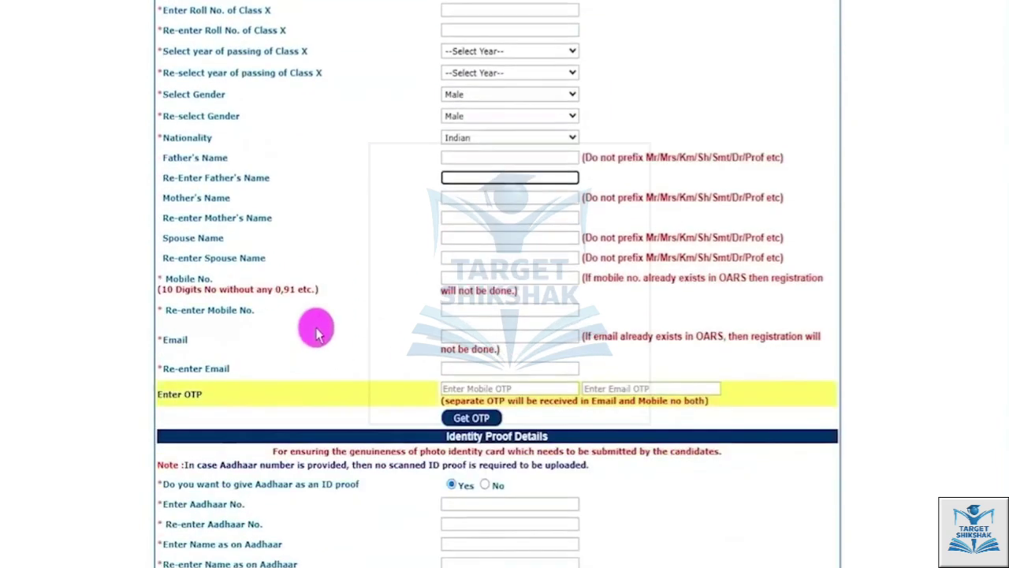
left_click_drag(191, 200, 457, 213)
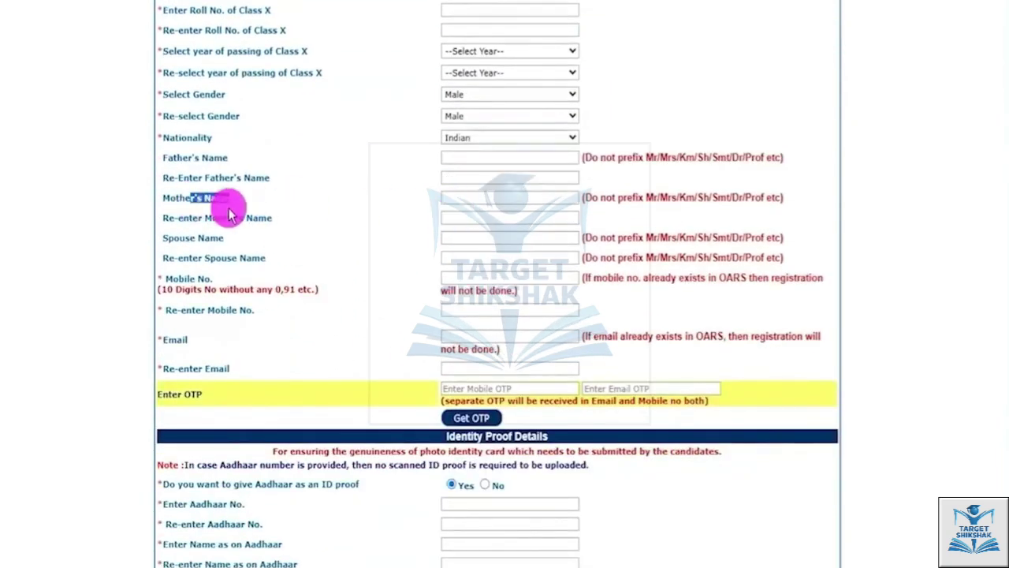
left_click_drag(204, 218, 262, 228)
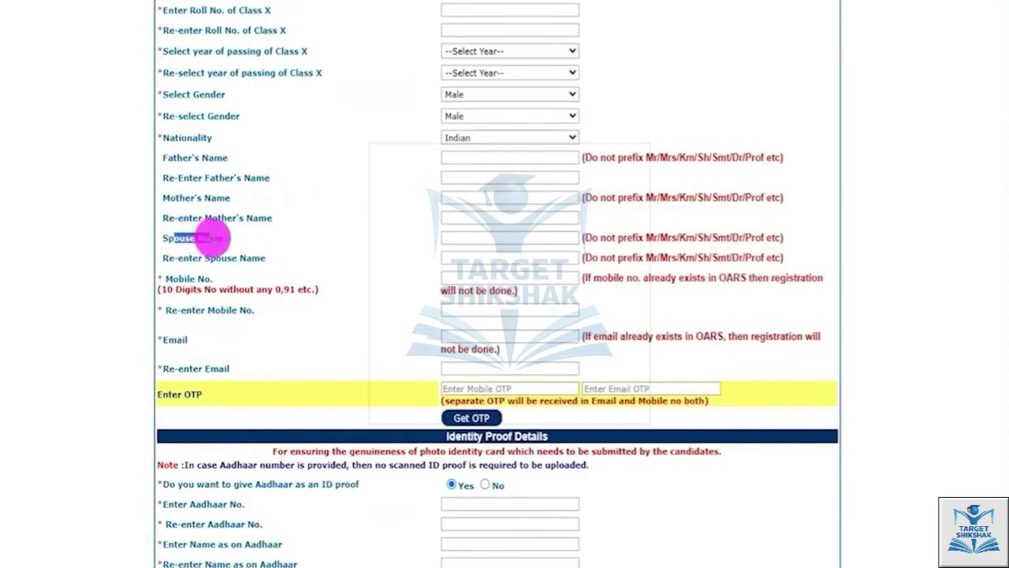
Point out the Spouse Name field and its re-entry field
left_click(451, 238)
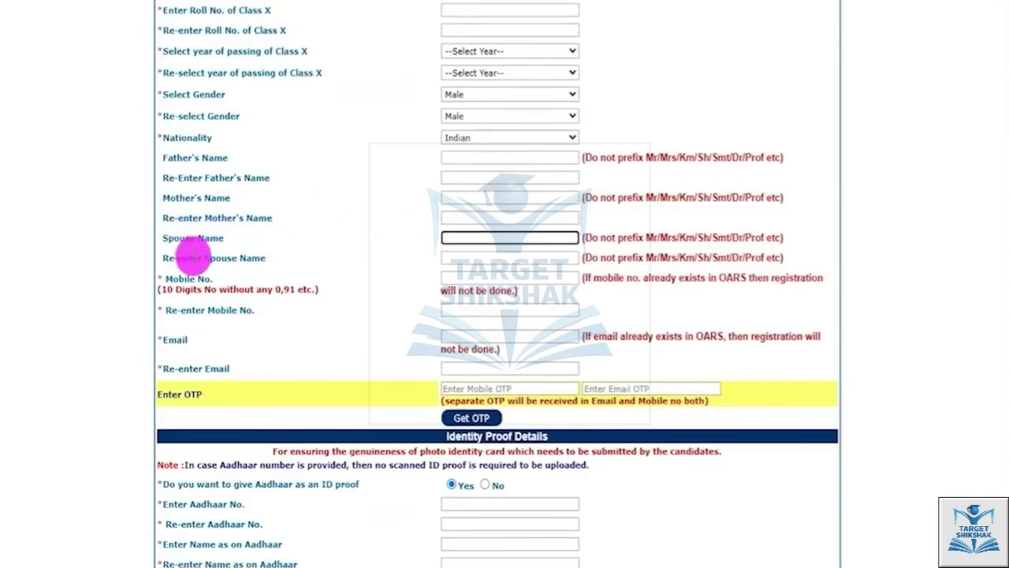
left_click_drag(194, 253, 415, 259)
left_click(460, 257)
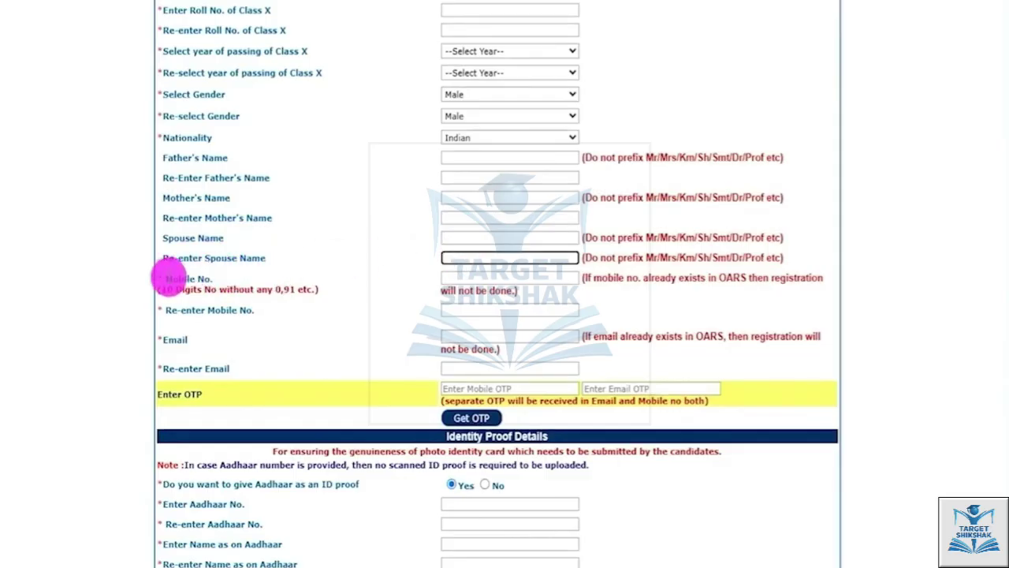
Go through the mobile number and email fields with their re-entries, and request the OTP
left_click_drag(169, 276, 183, 369)
left_click(462, 276)
left_click(457, 307)
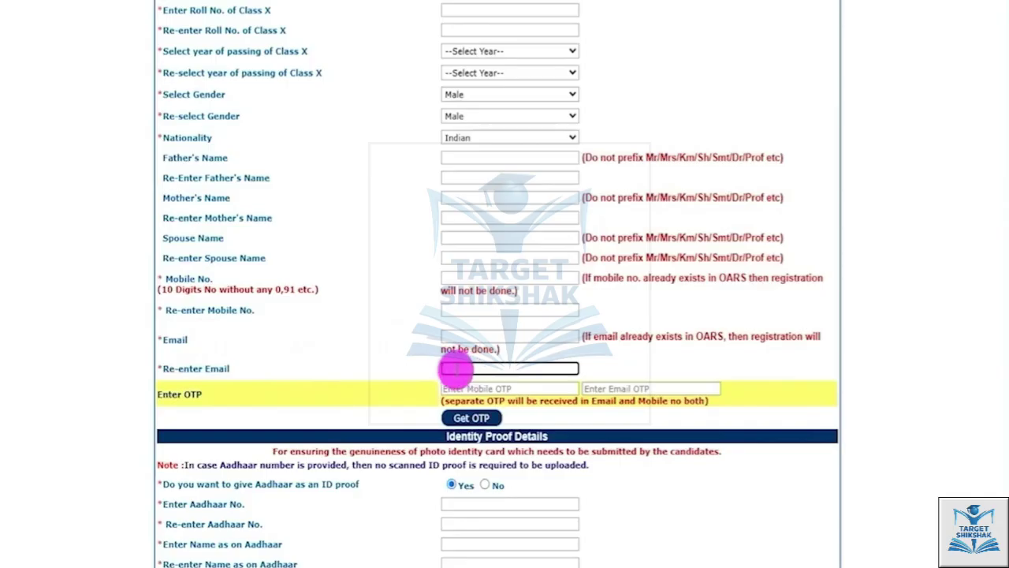
left_click(473, 421)
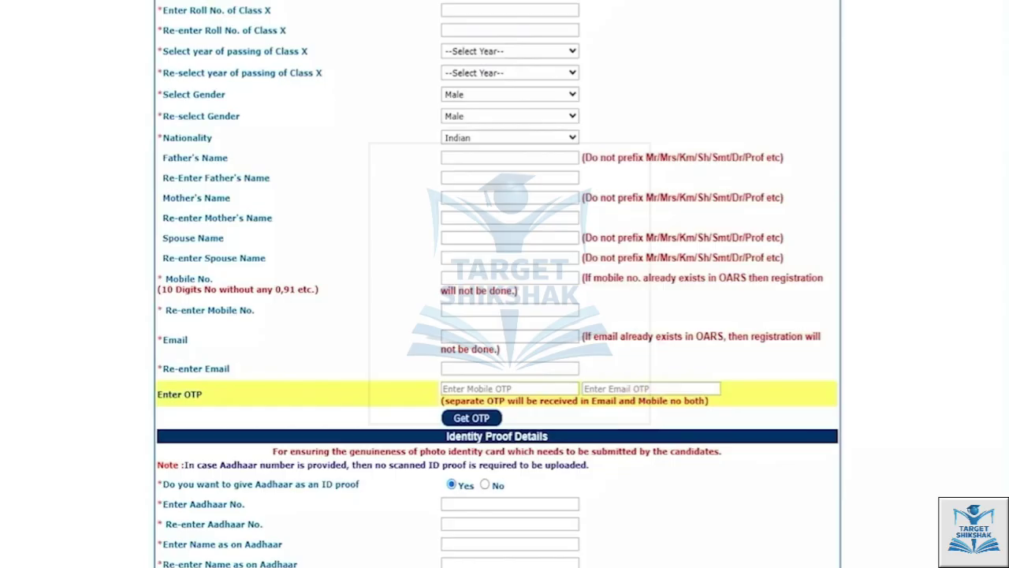
Examine the option to give Aadhaar as ID proof and the Aadhaar number fields under Identity Proof Details
scroll(550, 451, "down", 2)
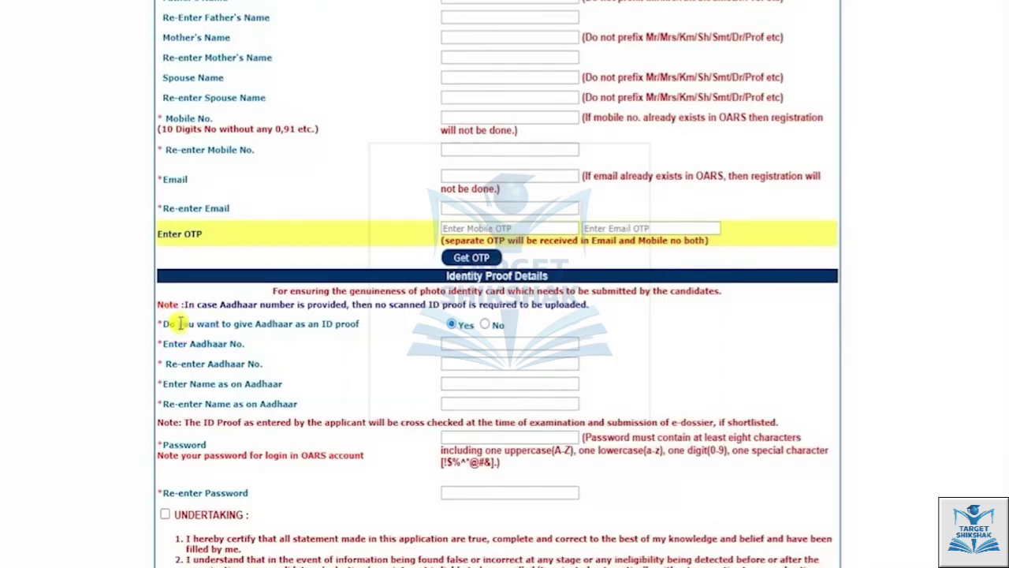
left_click_drag(180, 323, 304, 324)
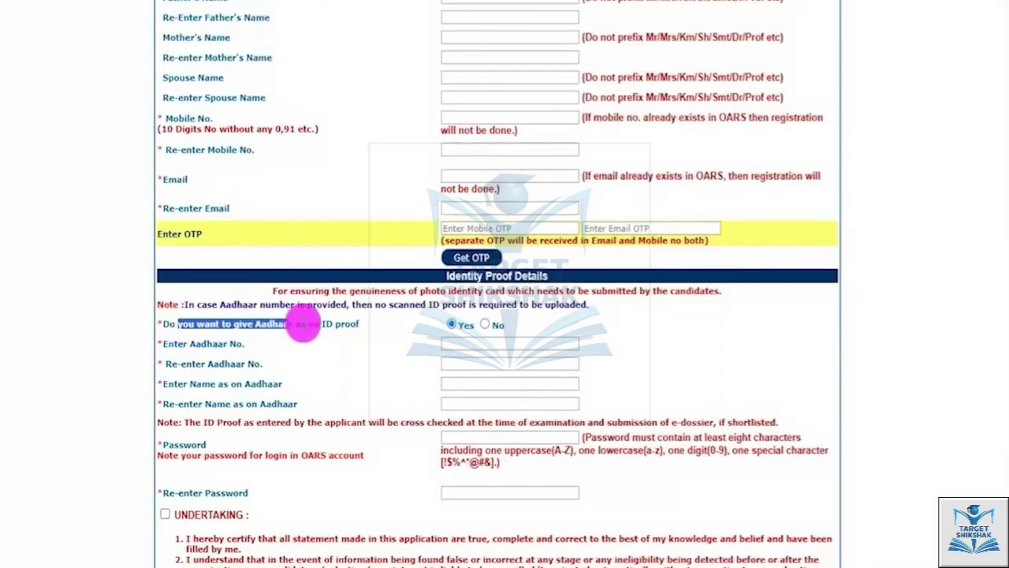
left_click(454, 331)
left_click_drag(174, 344, 457, 346)
left_click_drag(187, 363, 436, 364)
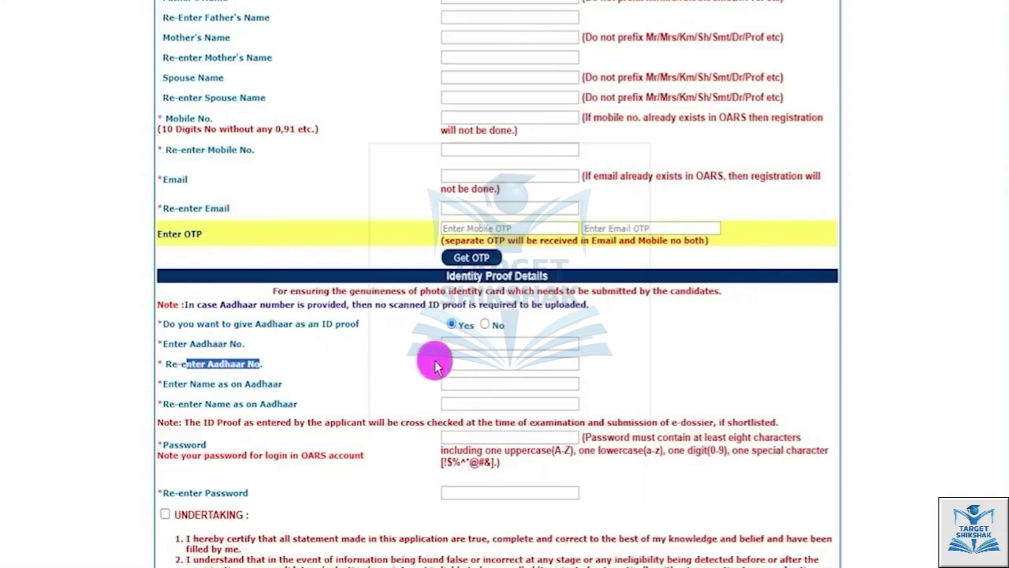
left_click(450, 361)
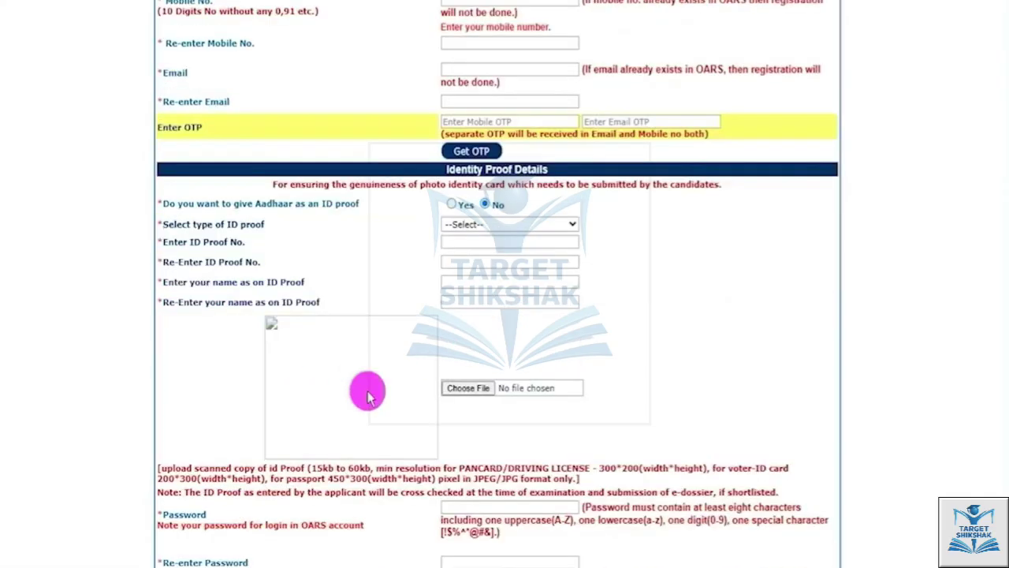
Decline Aadhaar as ID proof, choose Voter ID Card as the proof type, and point out its number and name fields
left_click_drag(214, 204, 331, 217)
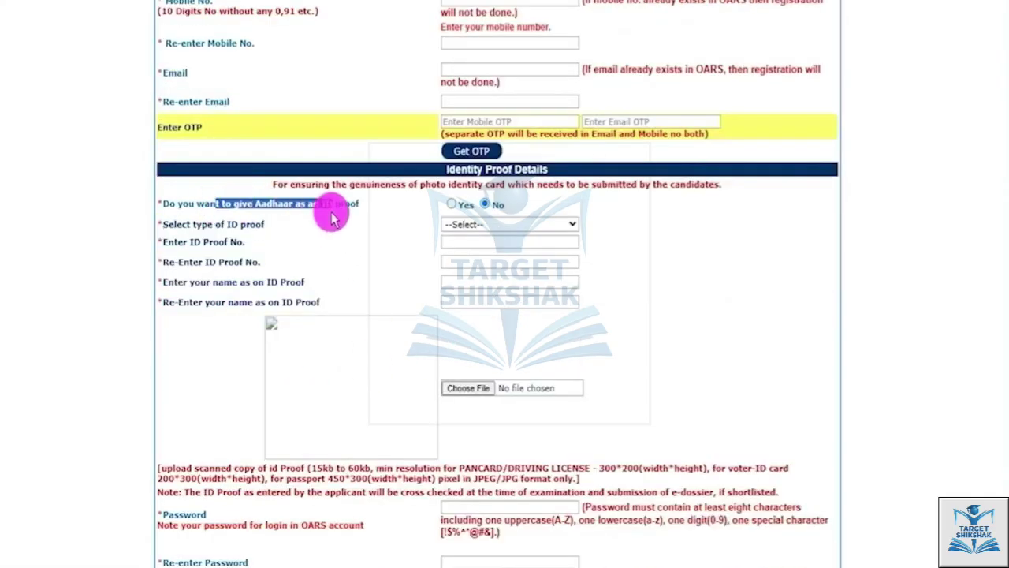
left_click(484, 225)
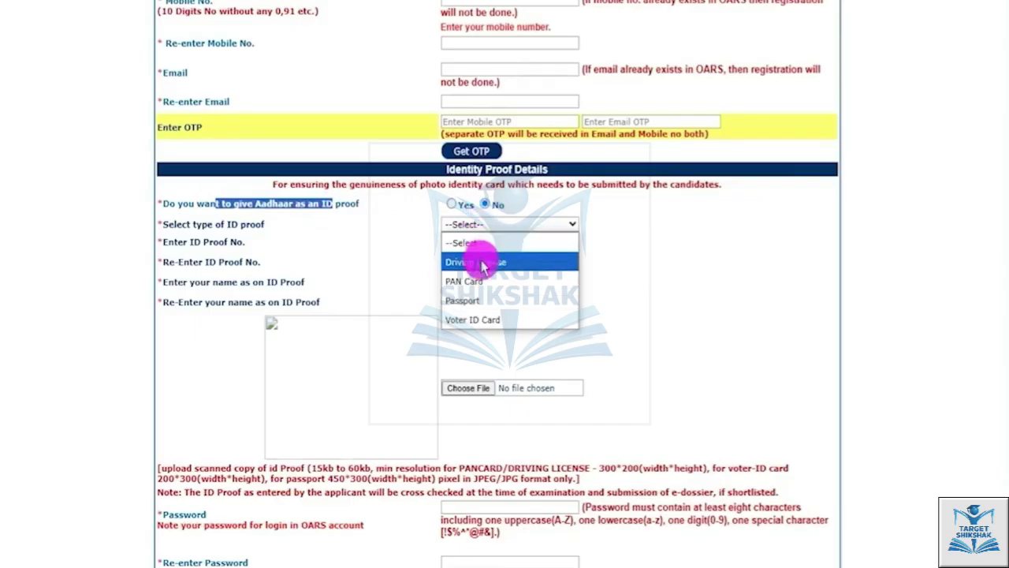
left_click(465, 319)
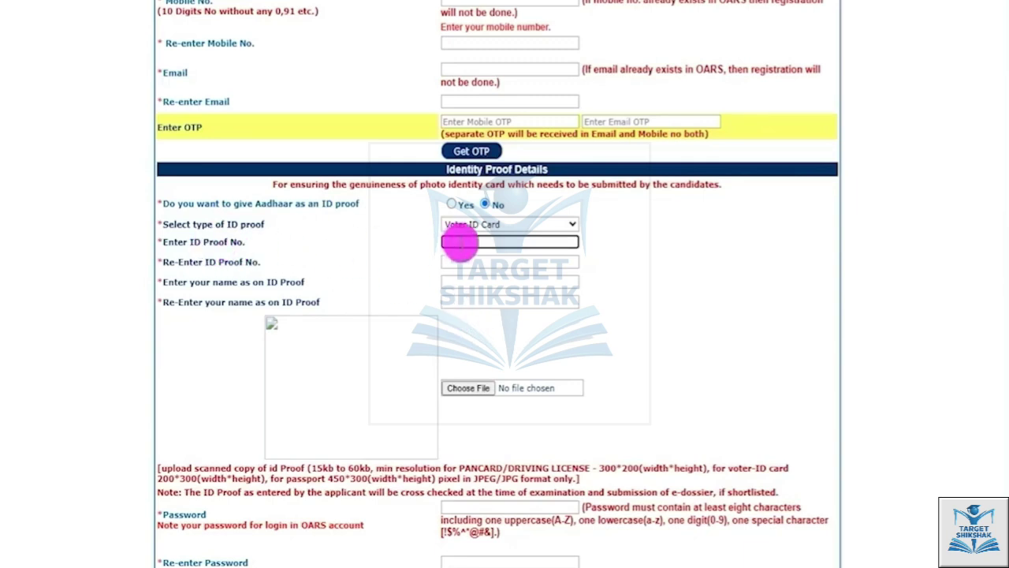
left_click(456, 261)
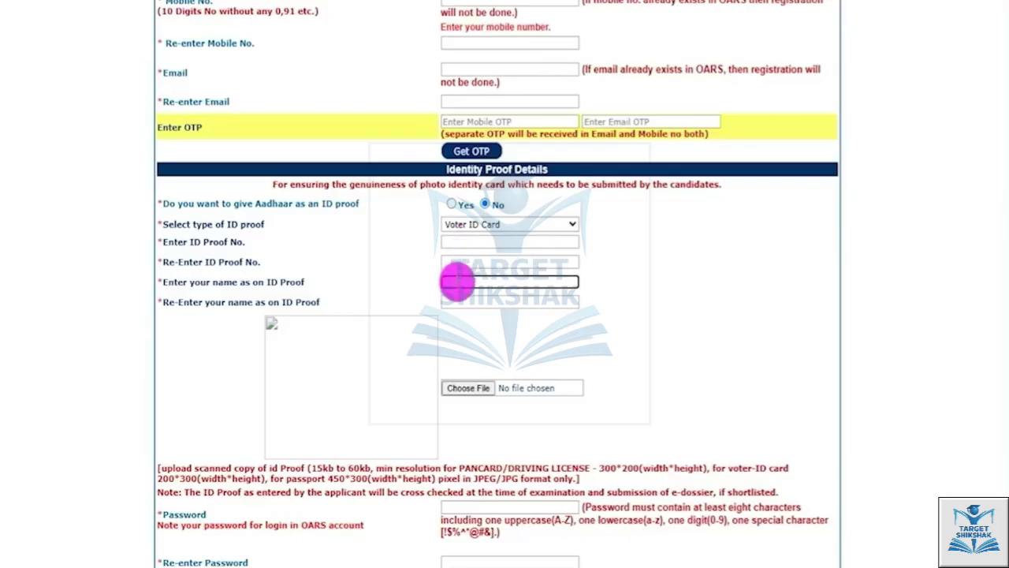
left_click(463, 301)
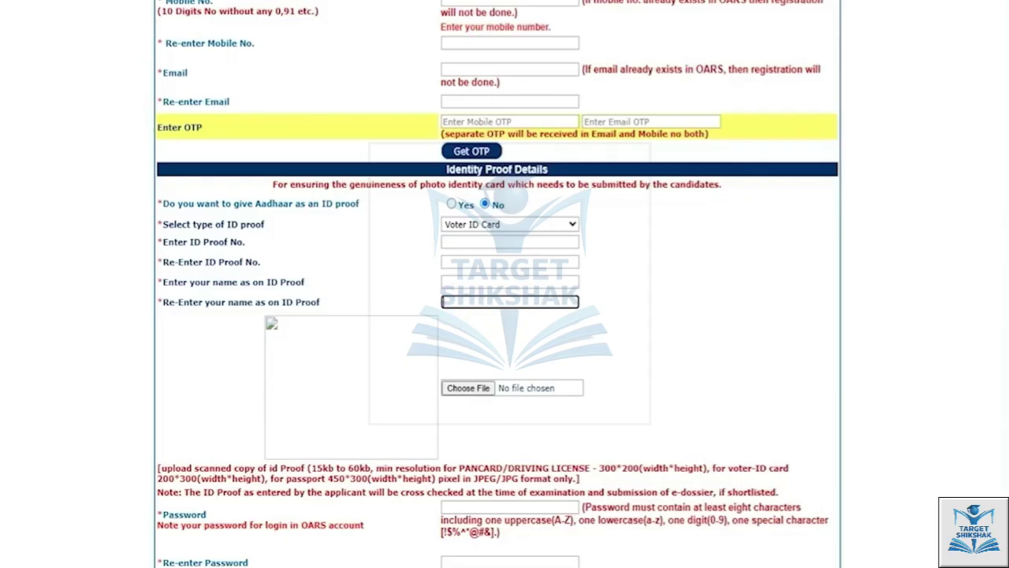
Read the file size, resolution and format requirements for uploading the scanned ID proof
left_click(486, 422)
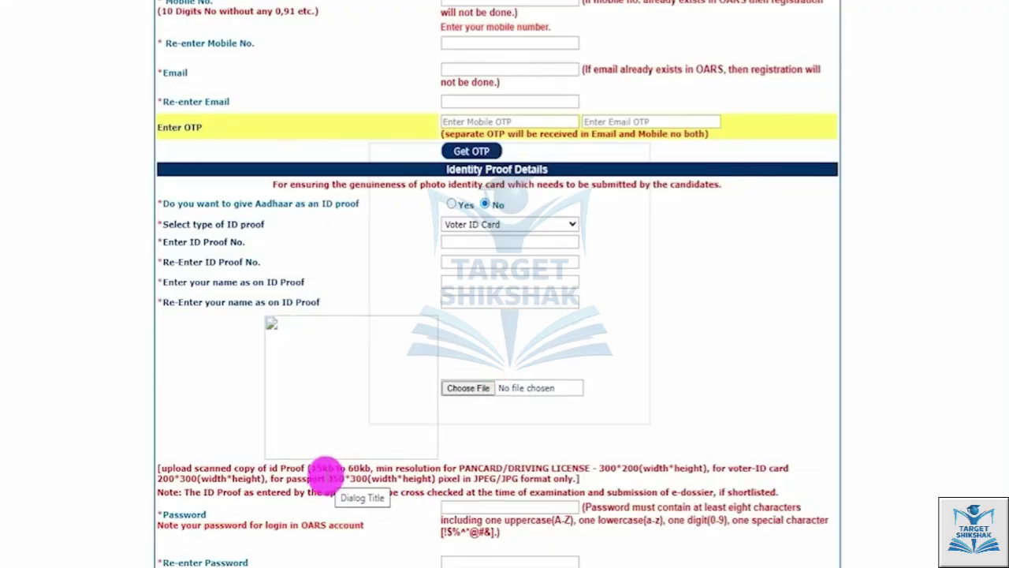
left_click_drag(314, 463, 354, 464)
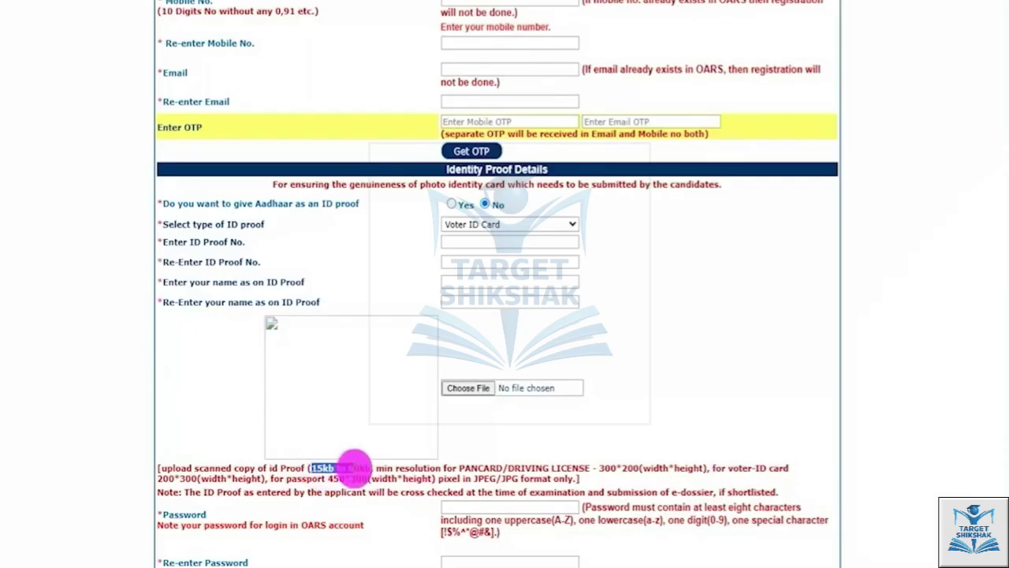
left_click_drag(602, 467, 637, 467)
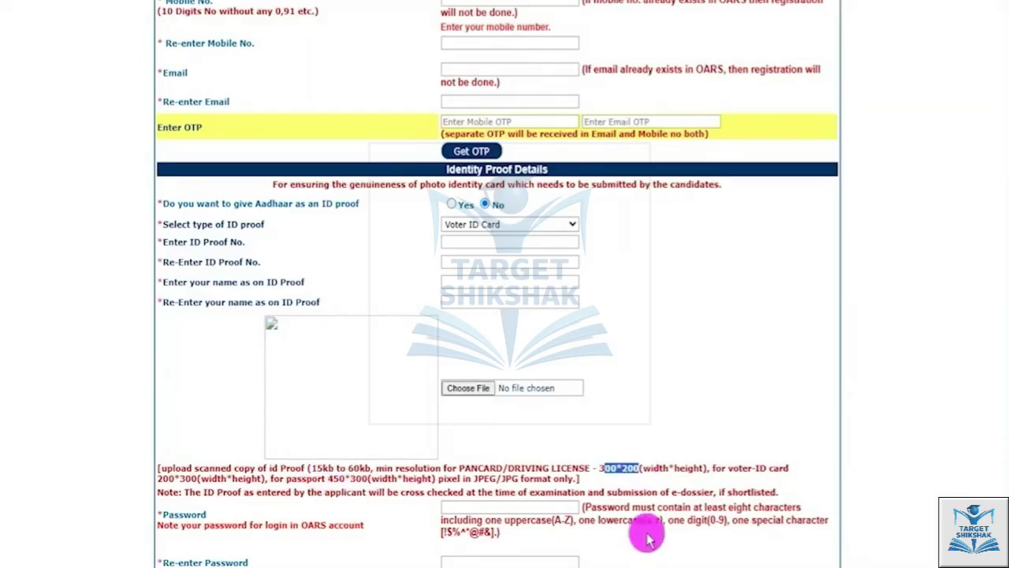
left_click(471, 466)
left_click_drag(472, 466, 743, 466)
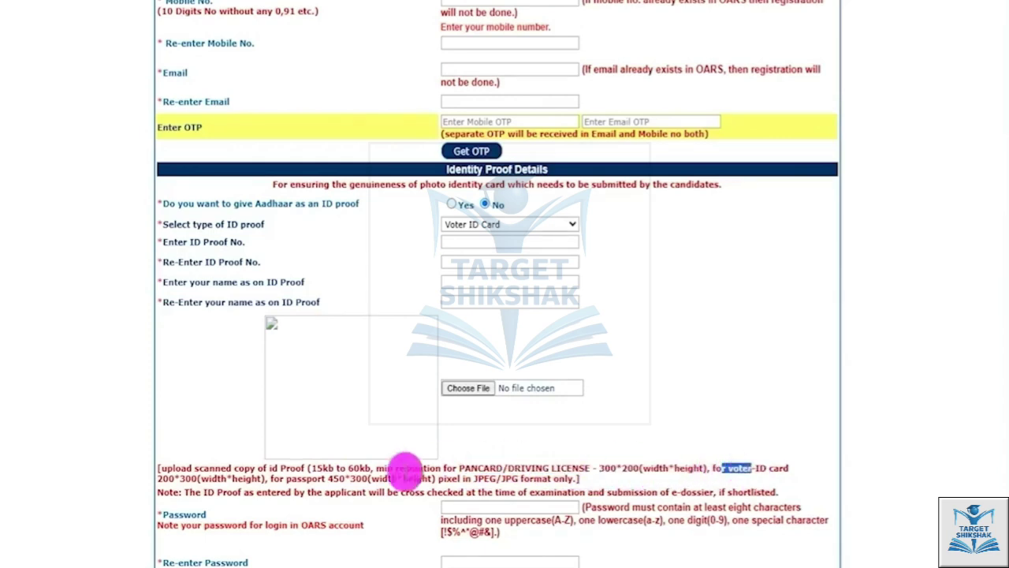
left_click_drag(174, 478, 528, 483)
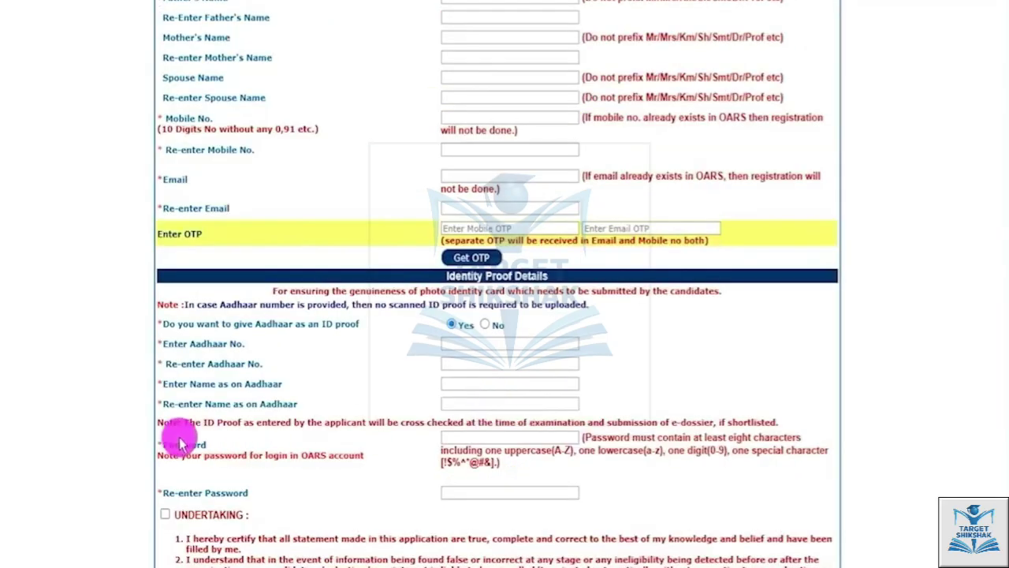
Examine the Password field with its allowed special characters and the Re-enter Password field, dismissing the password length alert
left_click_drag(165, 443, 415, 444)
left_click(465, 438)
left_click(465, 435)
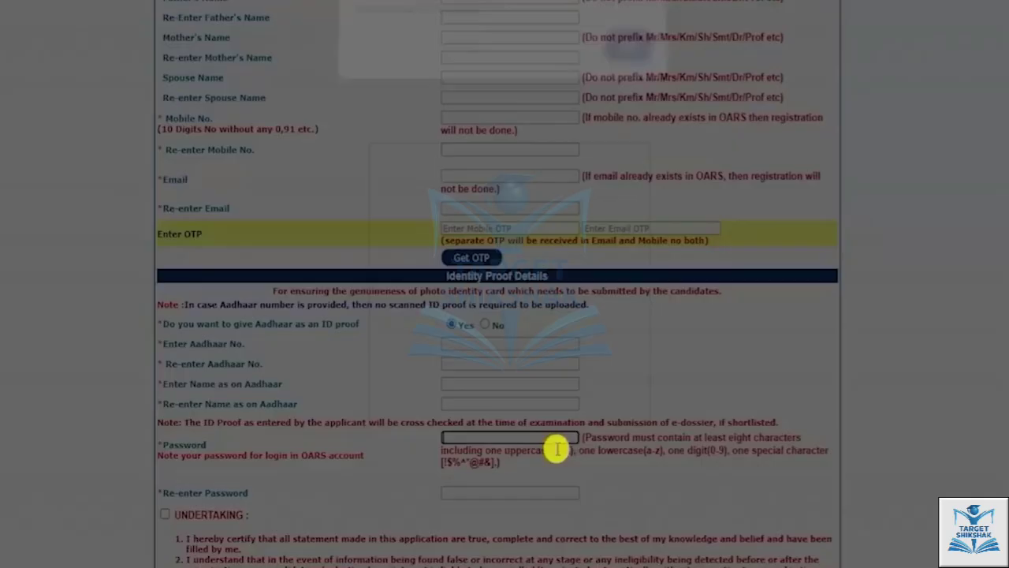
left_click(554, 447)
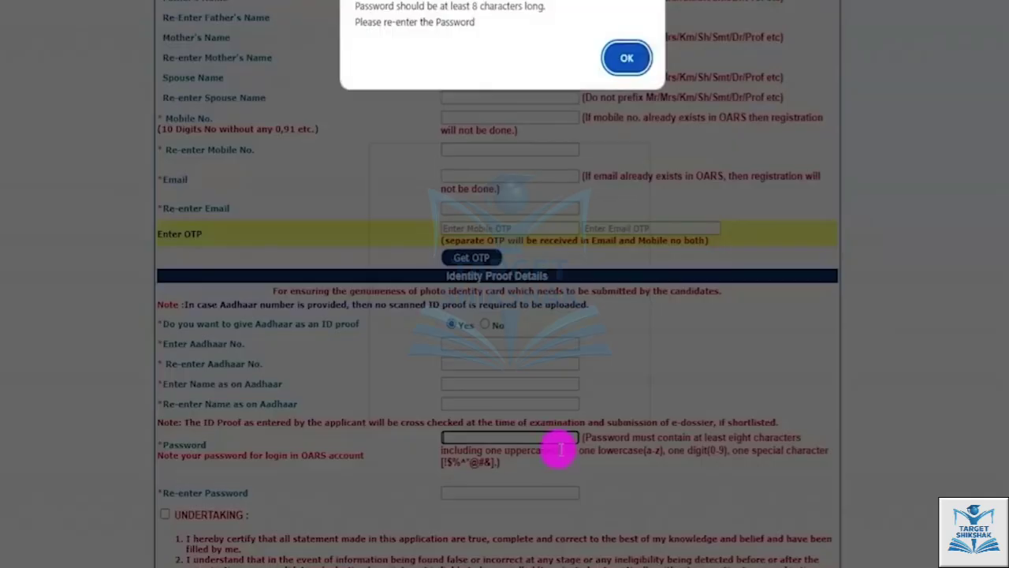
left_click(626, 58)
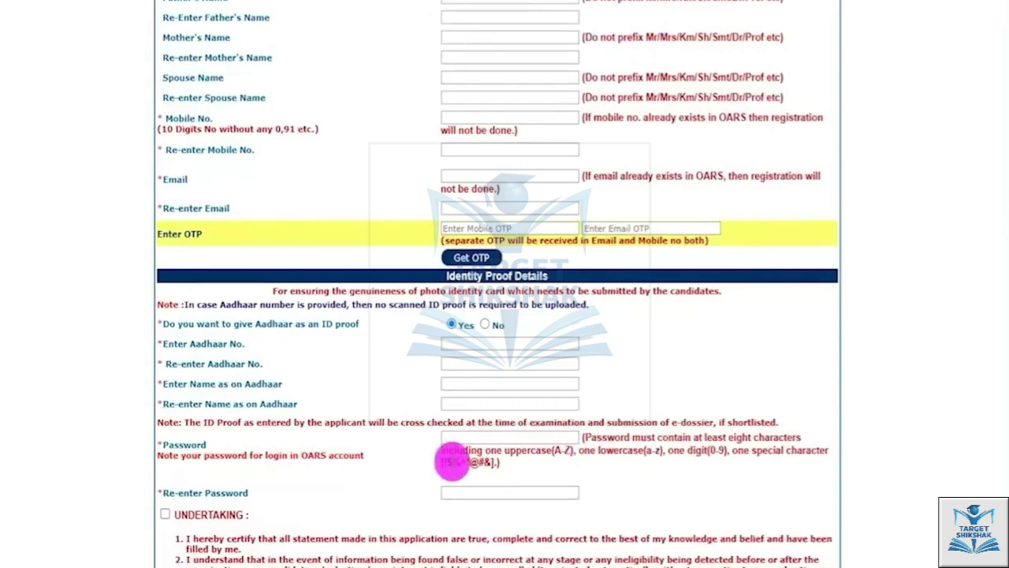
left_click_drag(450, 461, 485, 465)
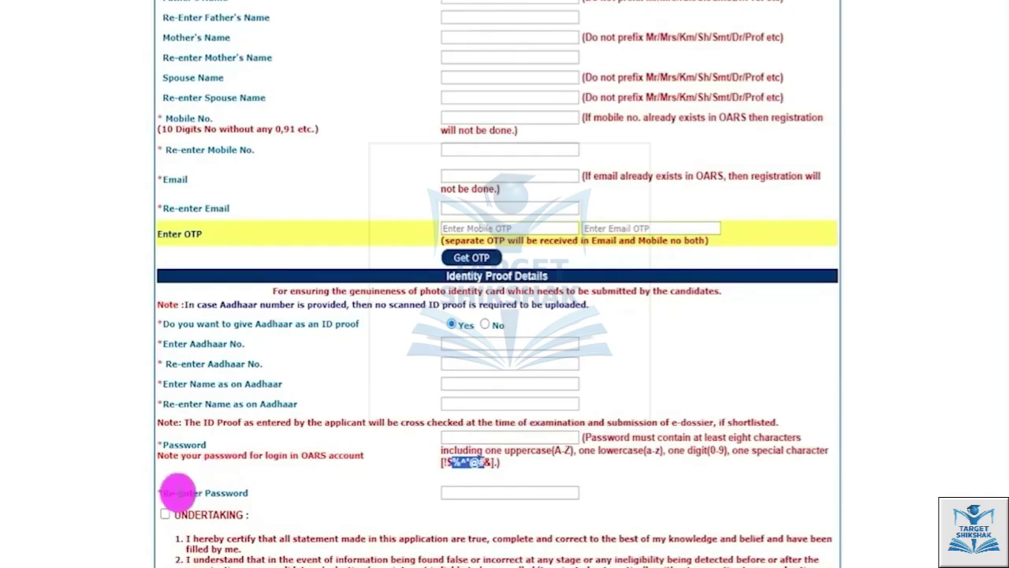
left_click_drag(179, 492, 204, 492)
left_click(469, 493)
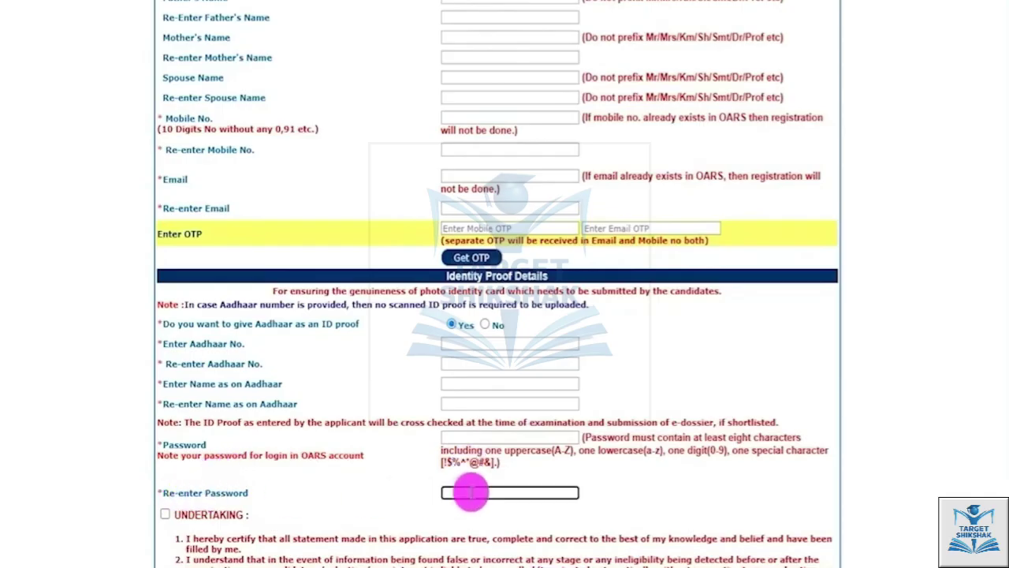
Accept the undertaking and the preview verification declaration, and submit the registration form
scroll(359, 445, "down", 2)
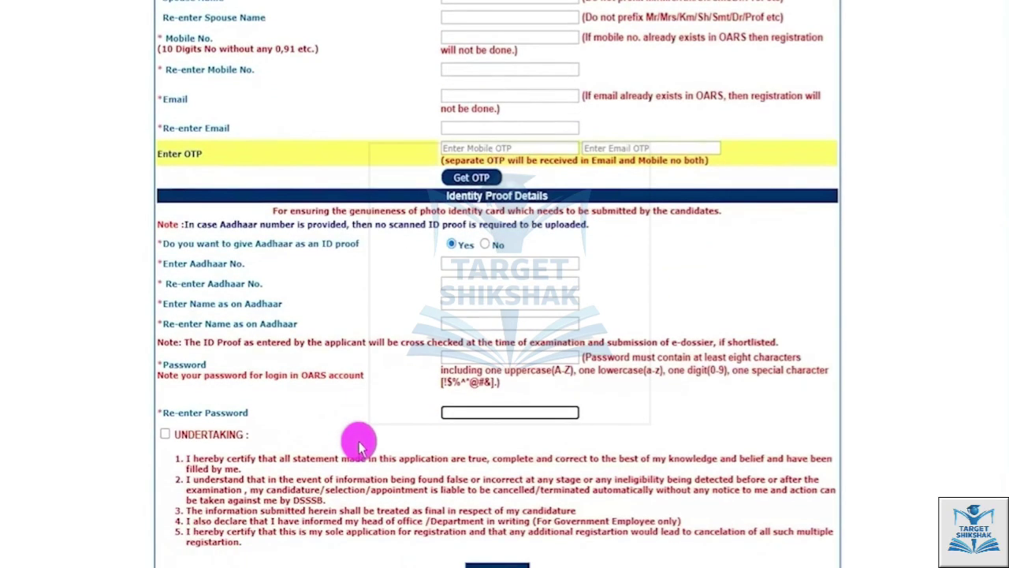
scroll(359, 446, "down", 1)
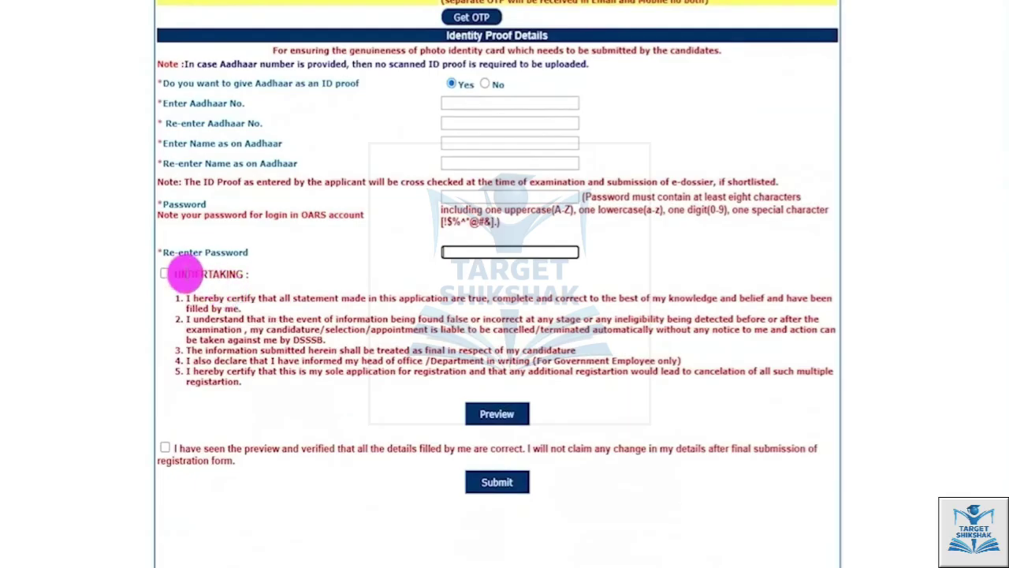
left_click(164, 275)
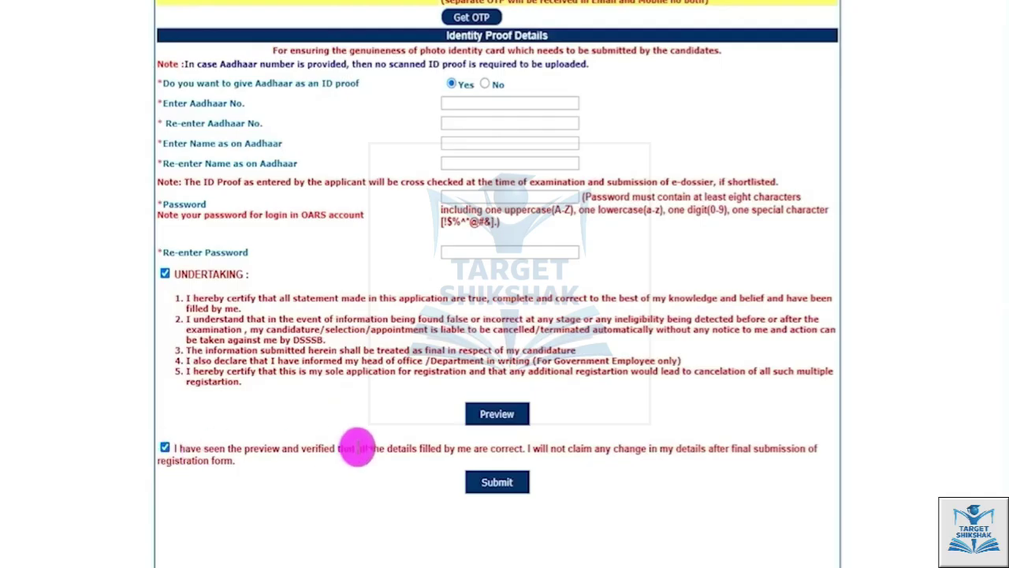
scroll(356, 449, "down", 1)
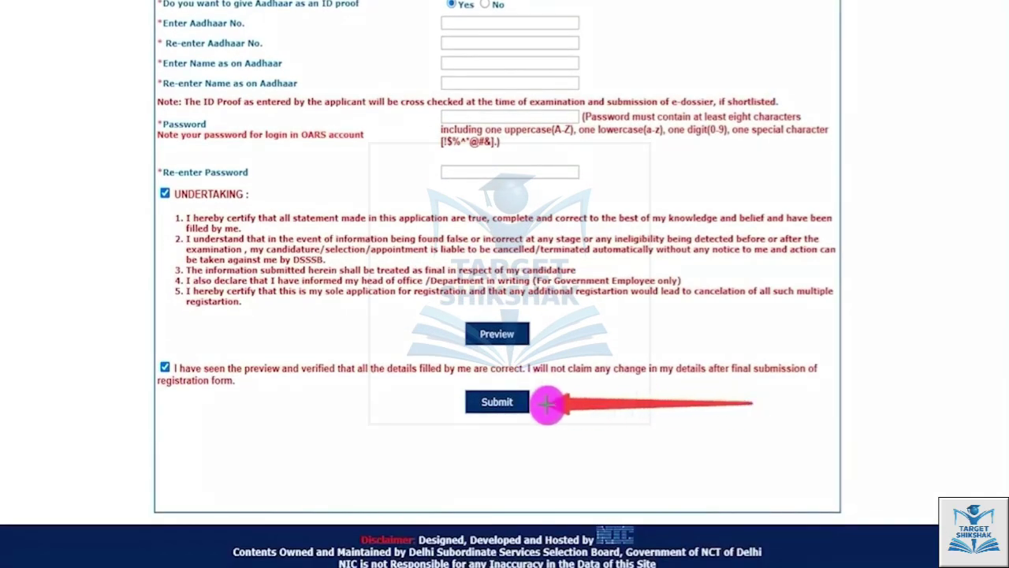
left_click(496, 401)
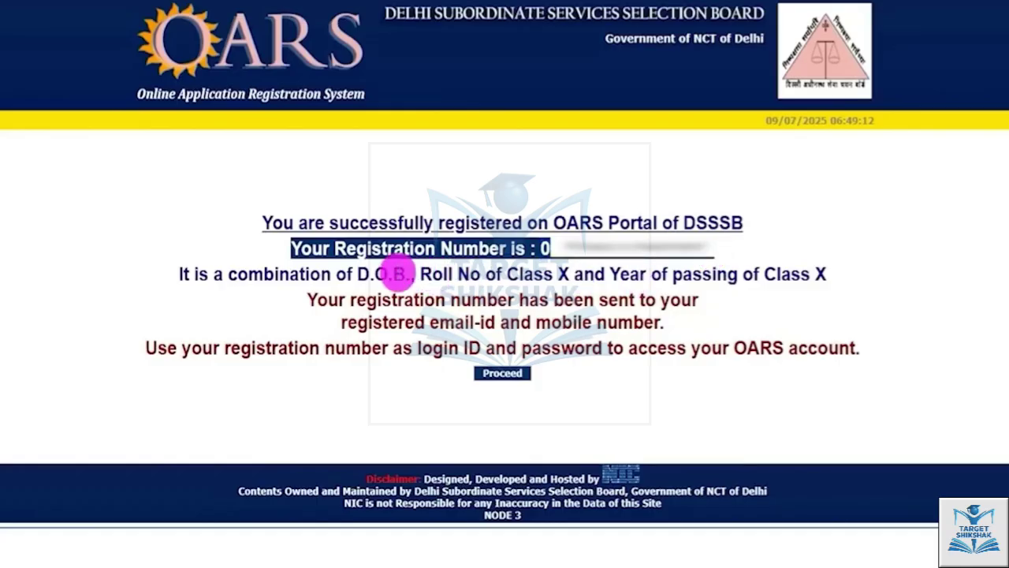
Examine which details make up the registration number on the registration confirmation page
left_click_drag(359, 268, 571, 274)
left_click_drag(681, 274, 804, 273)
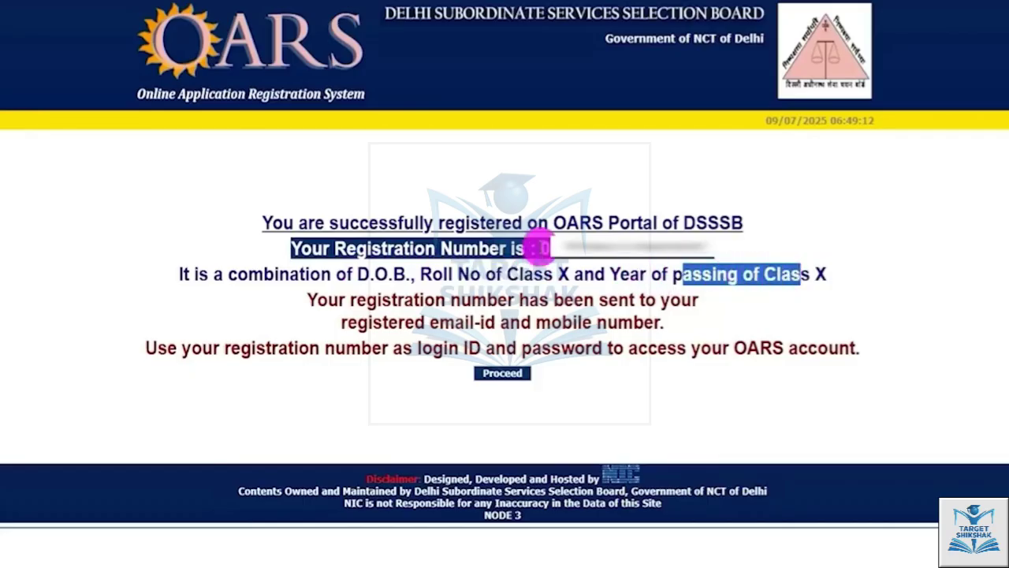
Proceed from the registration confirmation page and open the Registered User Sign In form on the portal home page
left_click(539, 248)
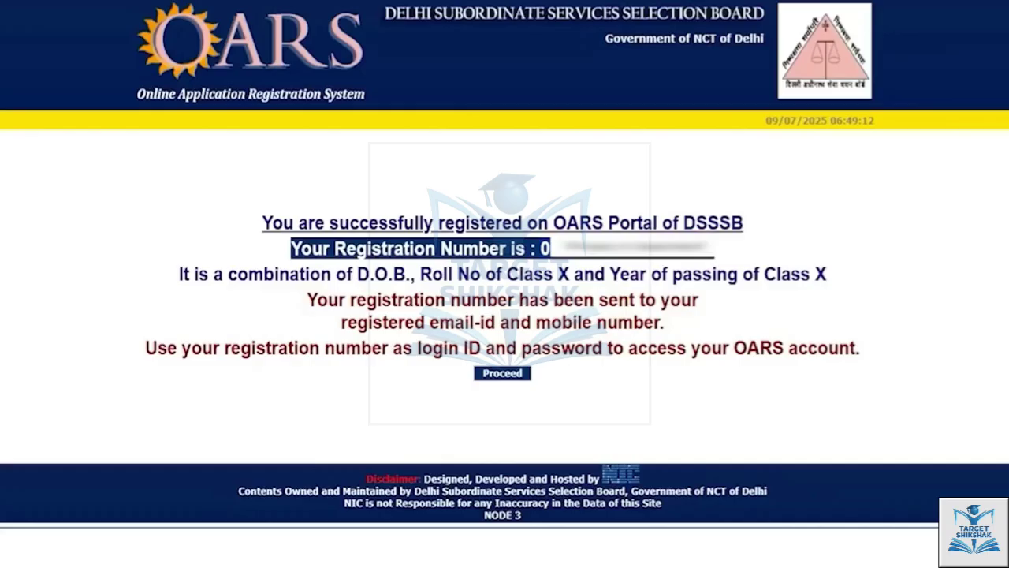
left_click_drag(682, 374, 546, 376)
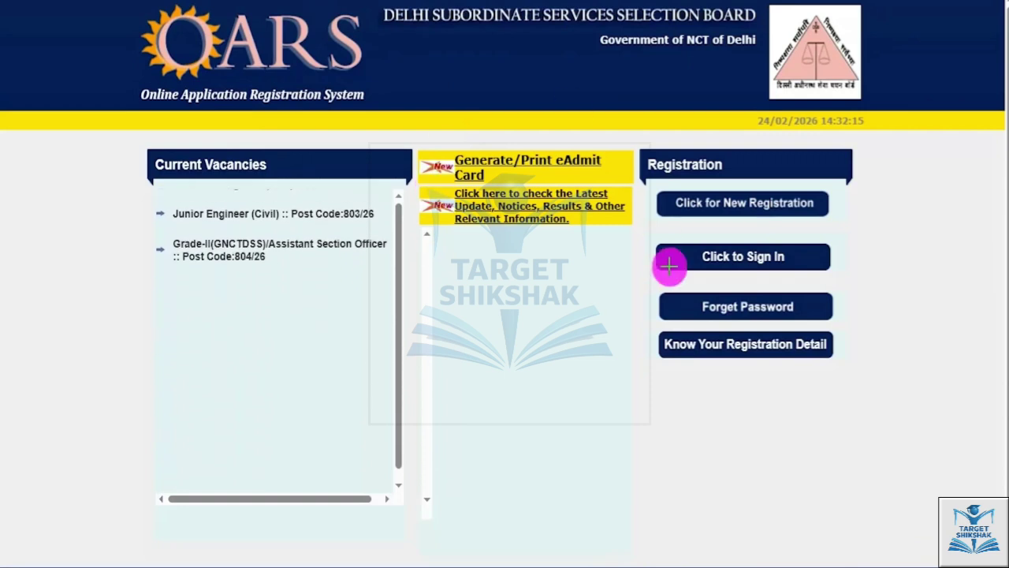
left_click_drag(638, 225, 851, 280)
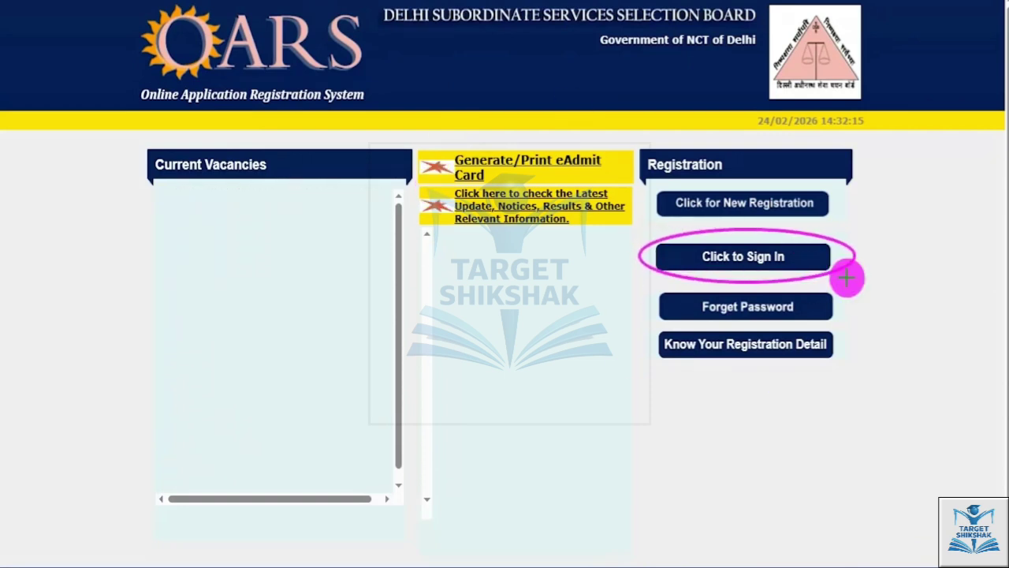
key("Escape")
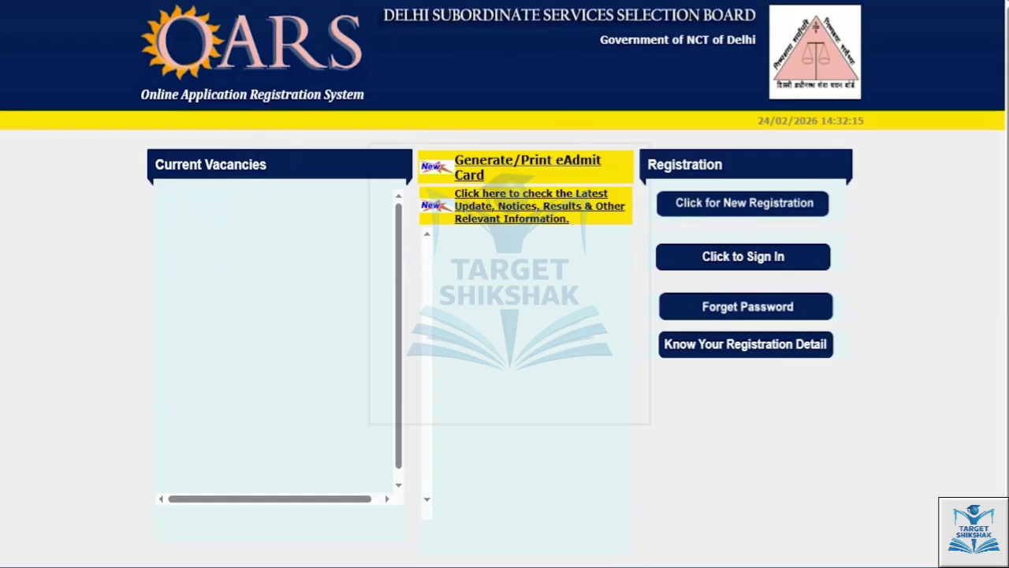
left_click(705, 259)
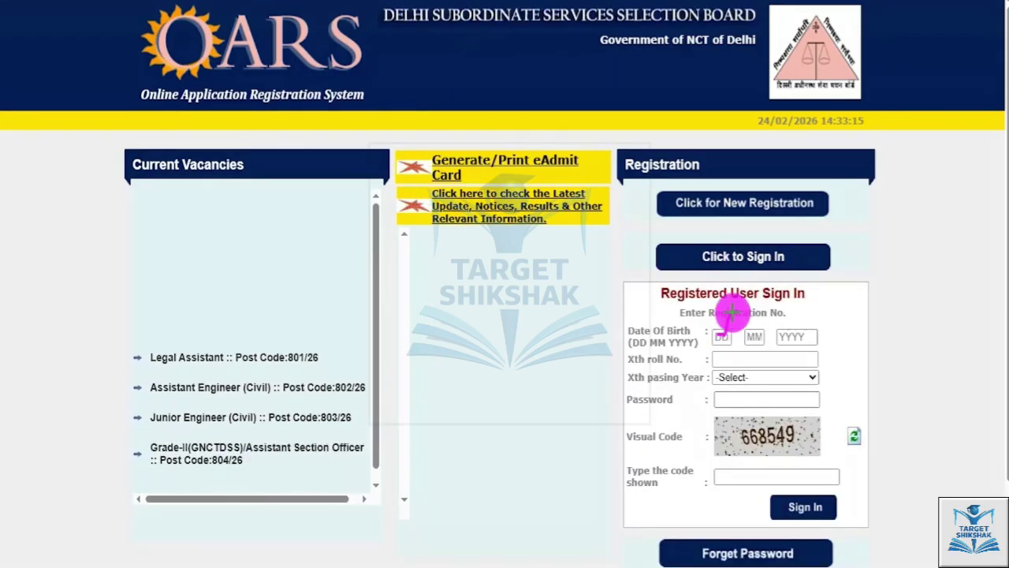
Review the Date of Birth and Xth roll No. sign-in fields, and set the Xth passing year to 2016
mouse_move(754, 336)
left_mouse_down()
mouse_move(767, 312)
mouse_move(814, 295)
left_mouse_up()
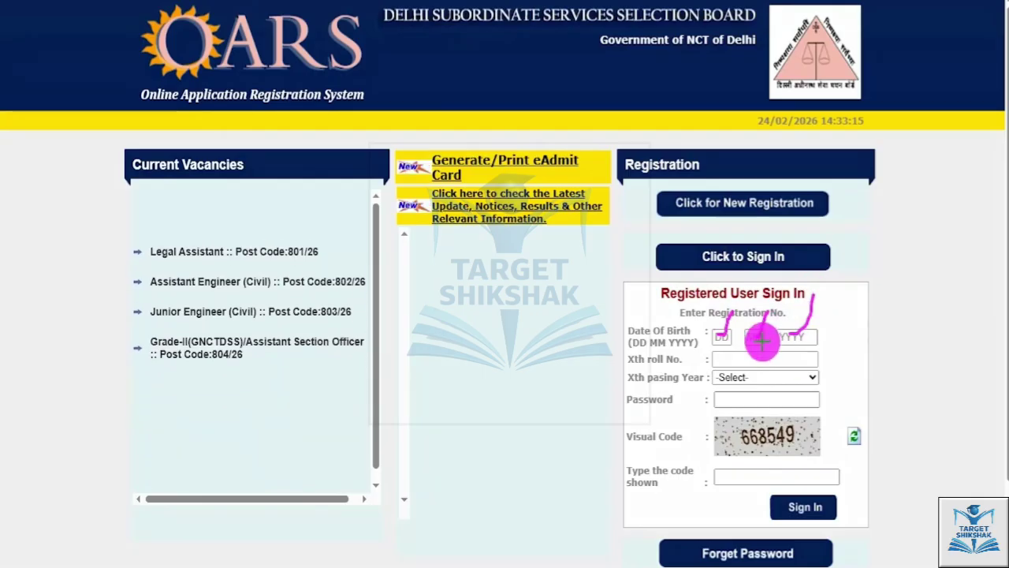
left_click_drag(749, 361, 779, 326)
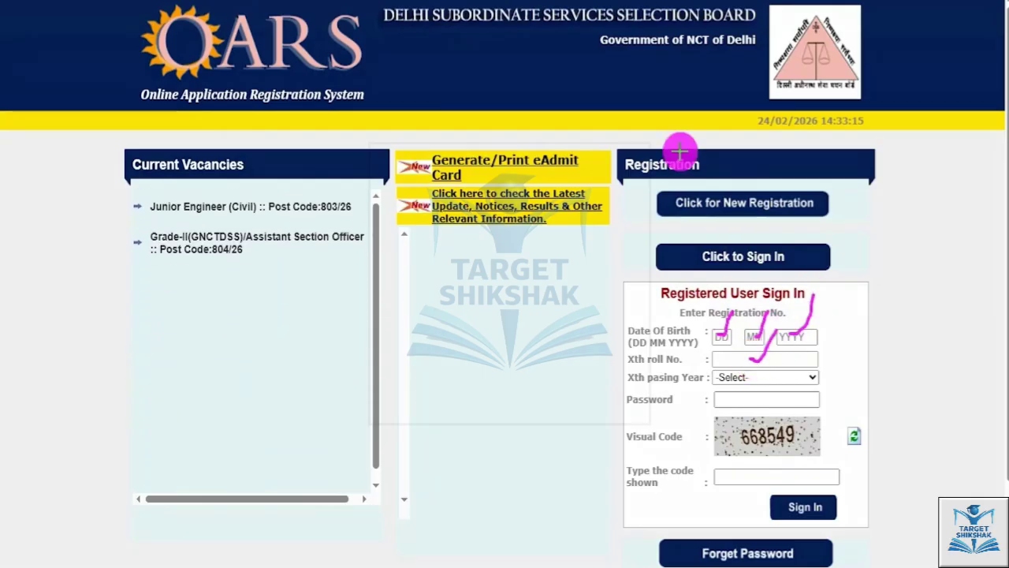
key("Escape")
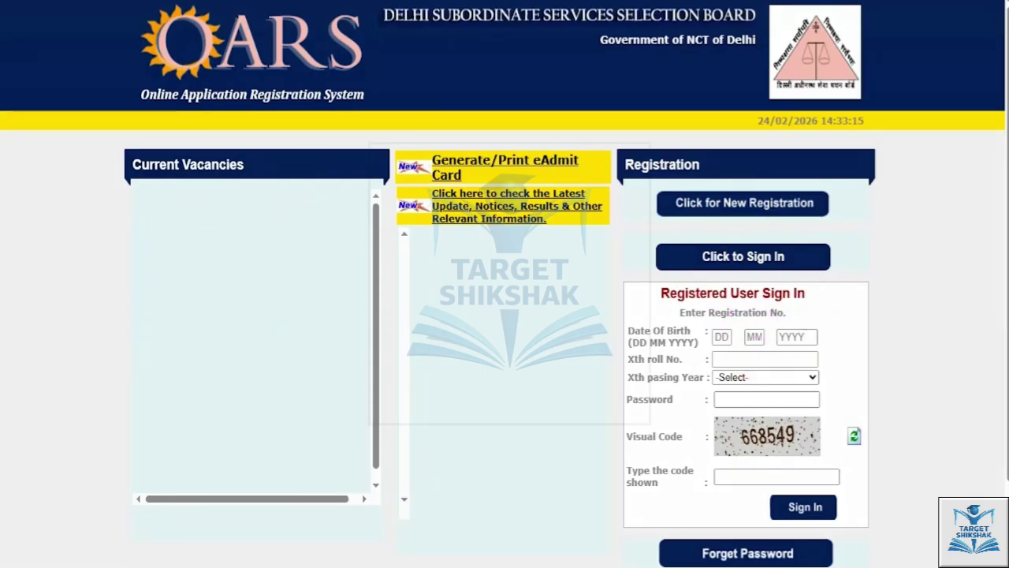
left_click(748, 377)
left_click(751, 209)
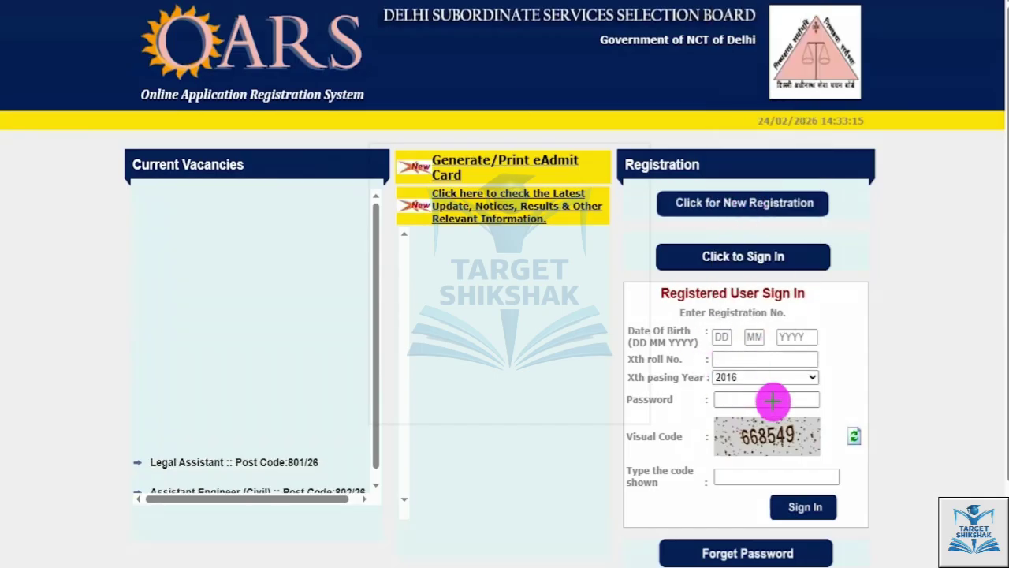
Check the Password and visual code fields of the sign-in form, and sign in to the registered account
left_click_drag(774, 399, 793, 359)
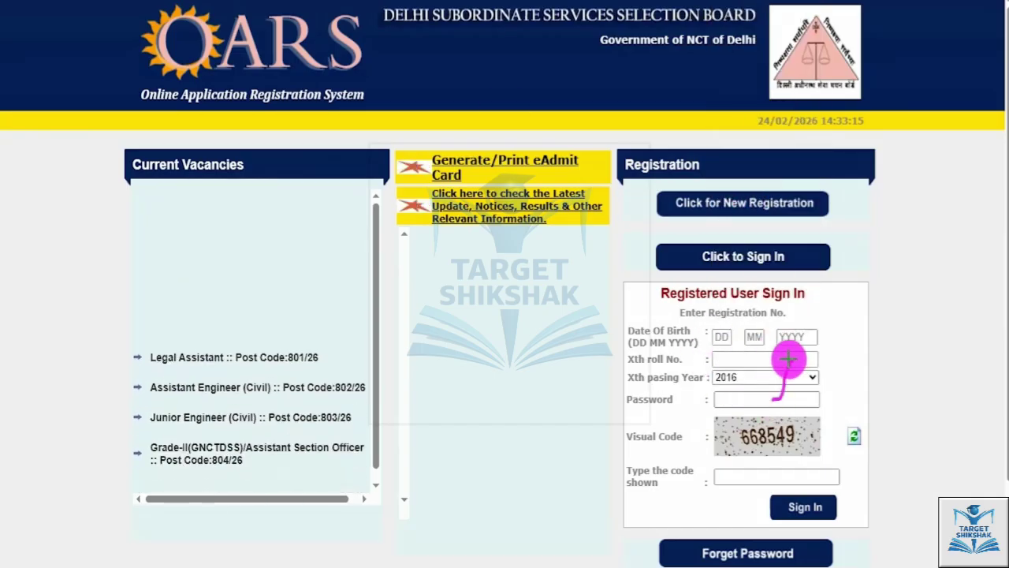
mouse_move(762, 449)
left_mouse_down()
mouse_move(788, 456)
mouse_move(795, 473)
left_mouse_up()
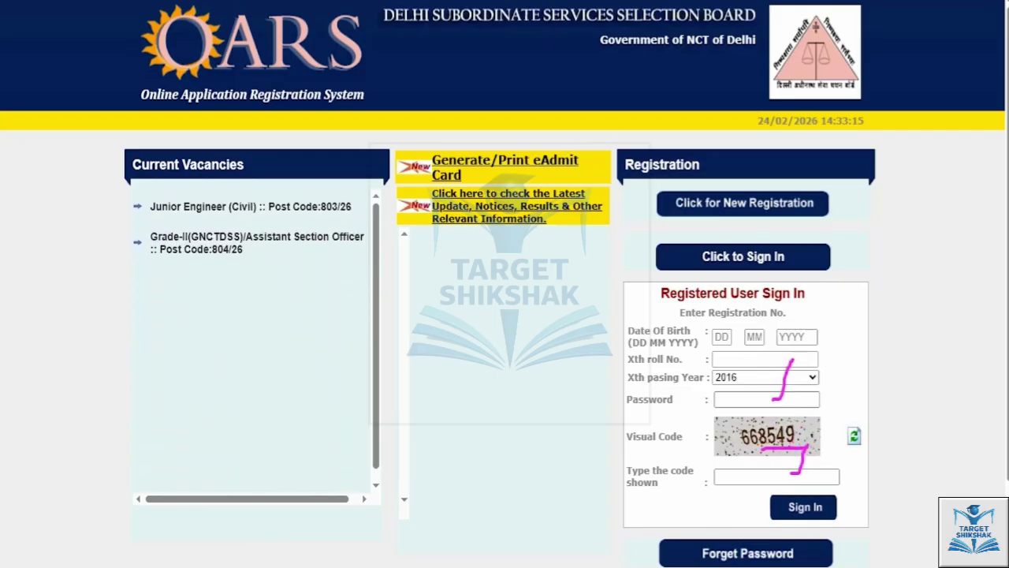
left_click_drag(962, 375, 841, 496)
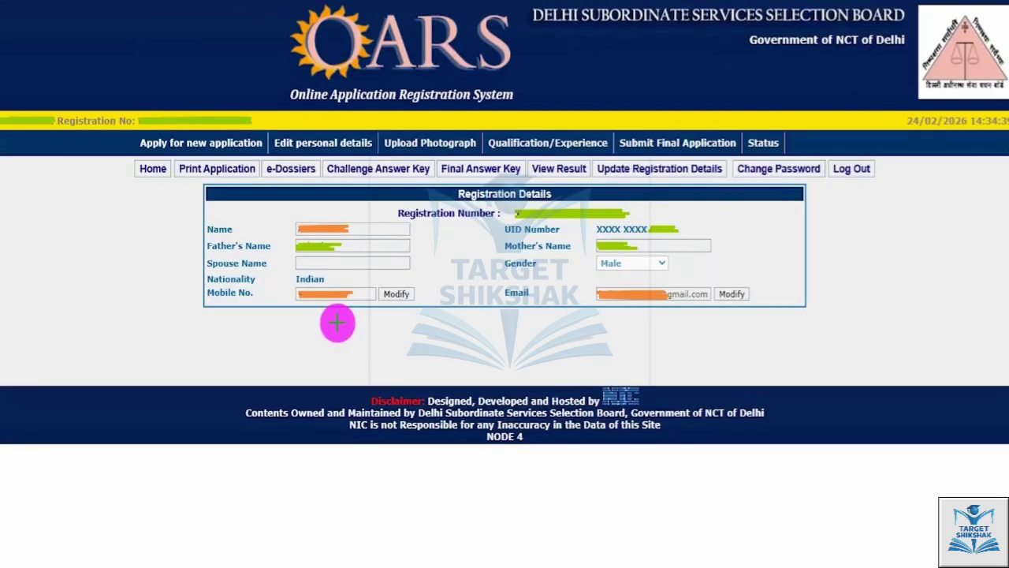
Review the registration details with their mobile and email Modify options, and open the notifications available for a new application
left_click_drag(47, 304, 86, 249)
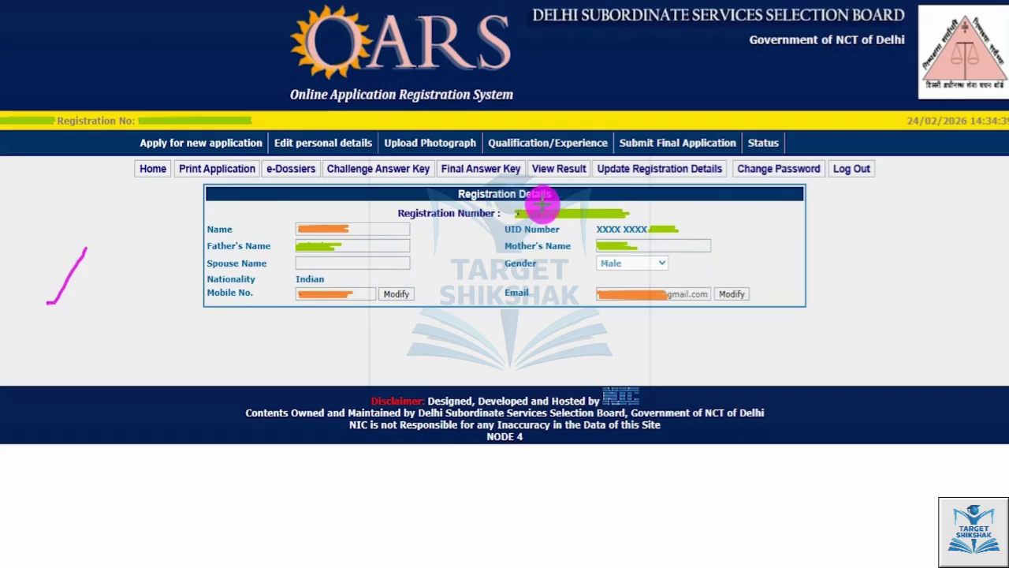
left_click_drag(559, 195, 569, 187)
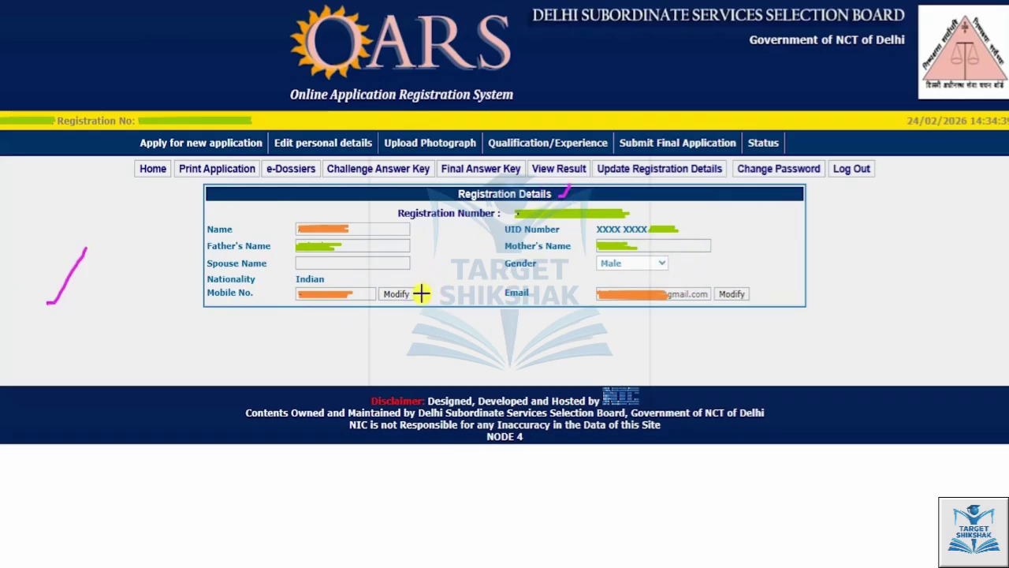
left_click_drag(422, 293, 446, 258)
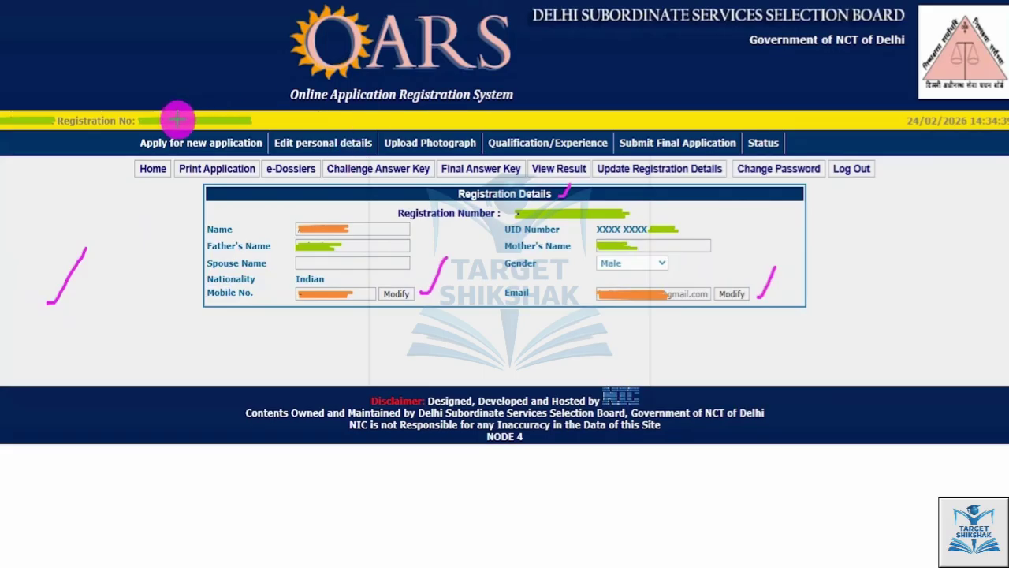
mouse_move(129, 131)
left_mouse_down()
mouse_move(254, 135)
mouse_move(268, 150)
left_mouse_up()
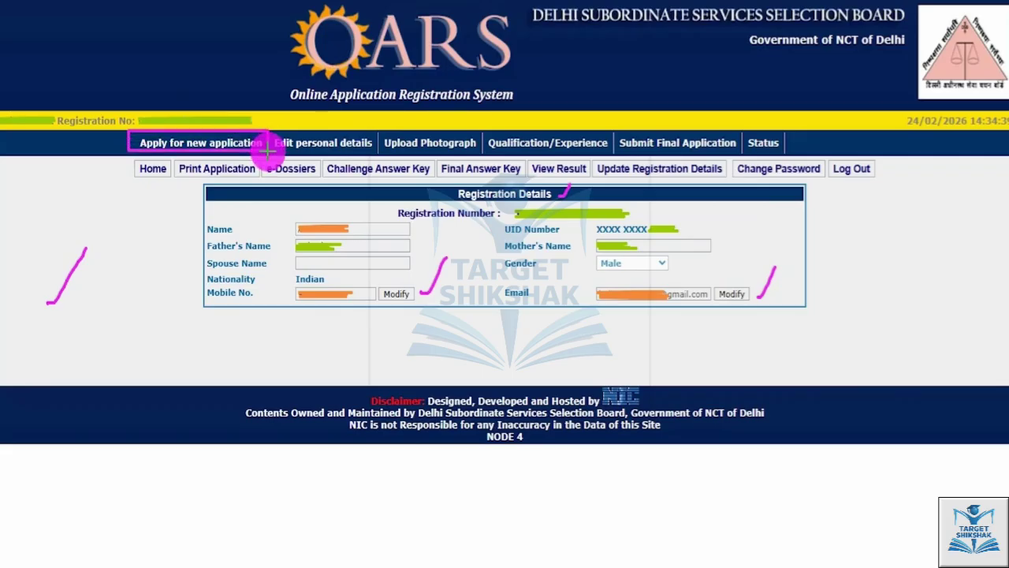
left_click(257, 150)
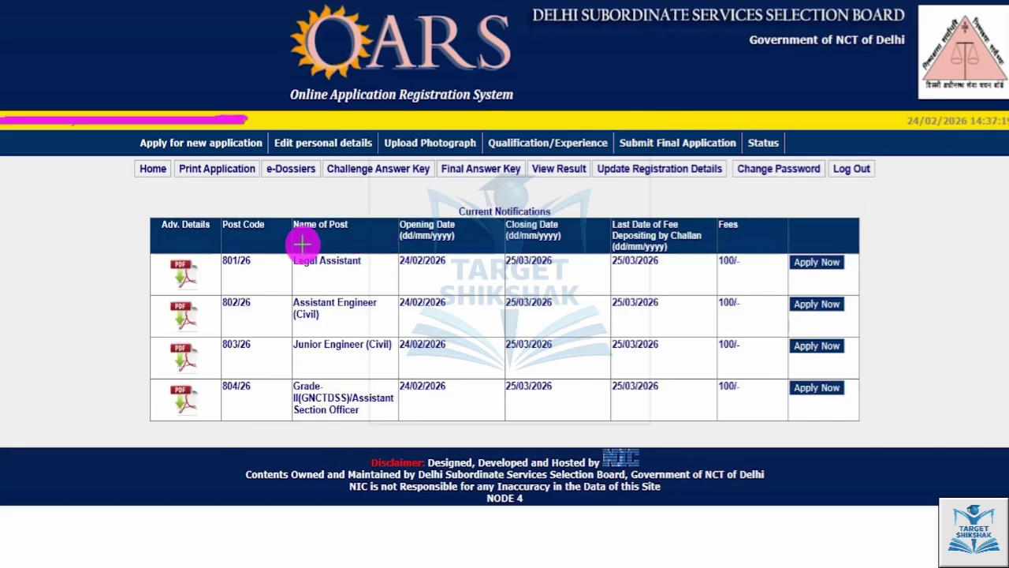
Examine the Adv. Details column with the advertisement PDFs offered for post codes 801/26 to 804/26
left_click_drag(172, 213, 198, 181)
left_click_drag(215, 227, 196, 276)
left_click_drag(214, 285, 203, 309)
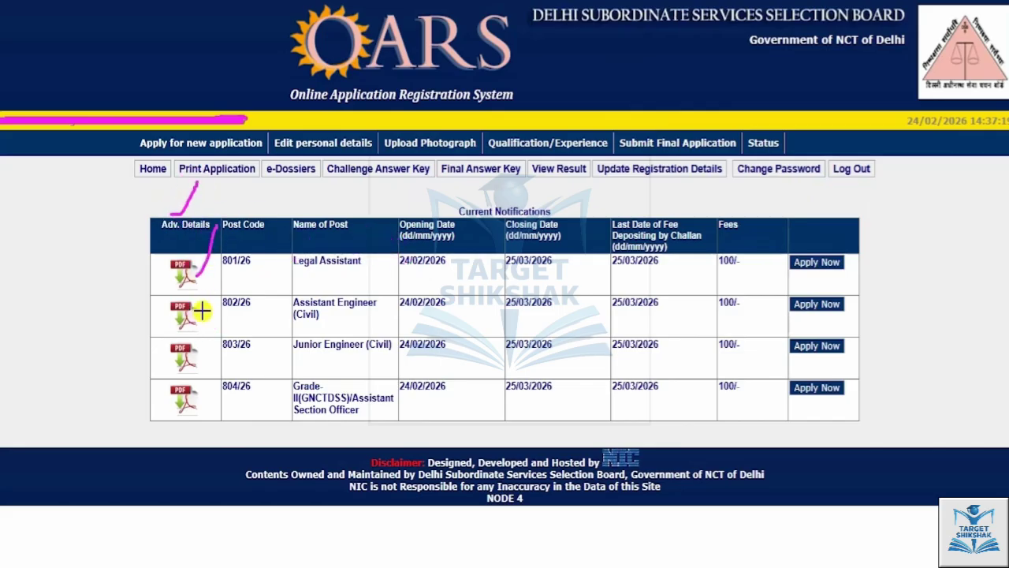
left_click_drag(197, 362, 218, 323)
left_click_drag(196, 392, 224, 355)
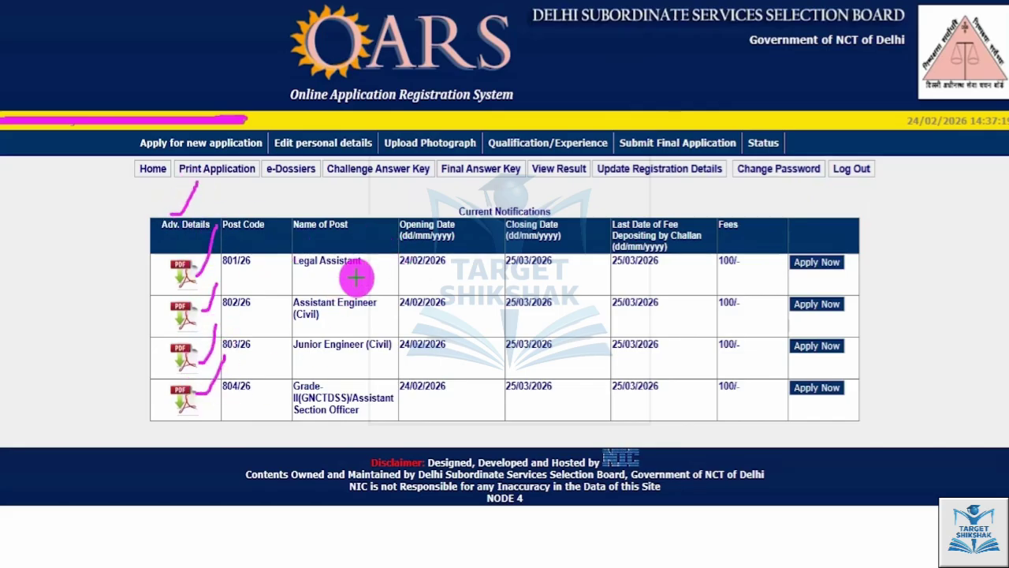
Read the post names and the closing date of each post in the Current Notifications table
left_click_drag(364, 269, 381, 251)
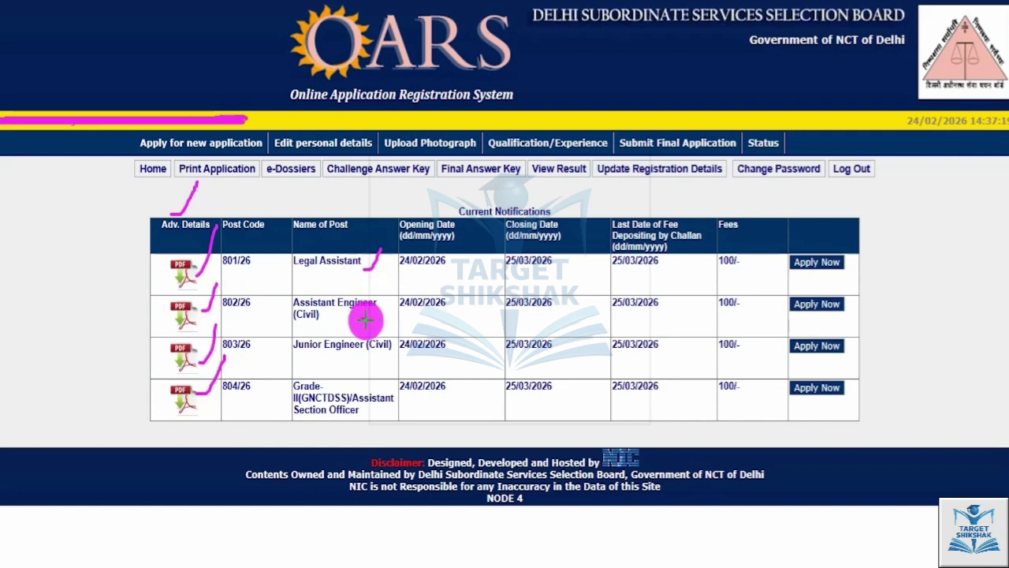
left_click_drag(362, 319, 382, 294)
left_click_drag(359, 356, 377, 335)
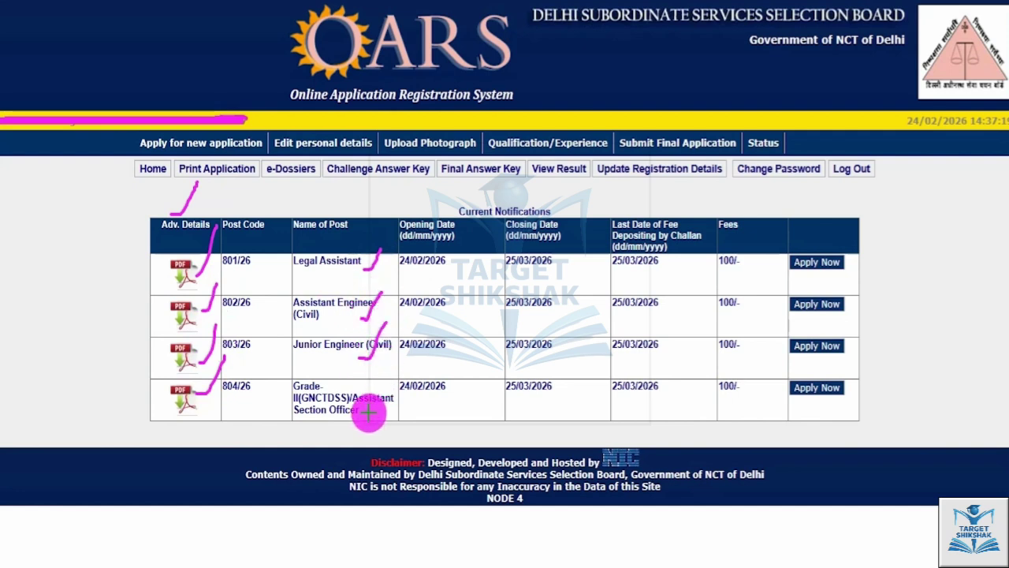
left_click_drag(369, 411, 381, 386)
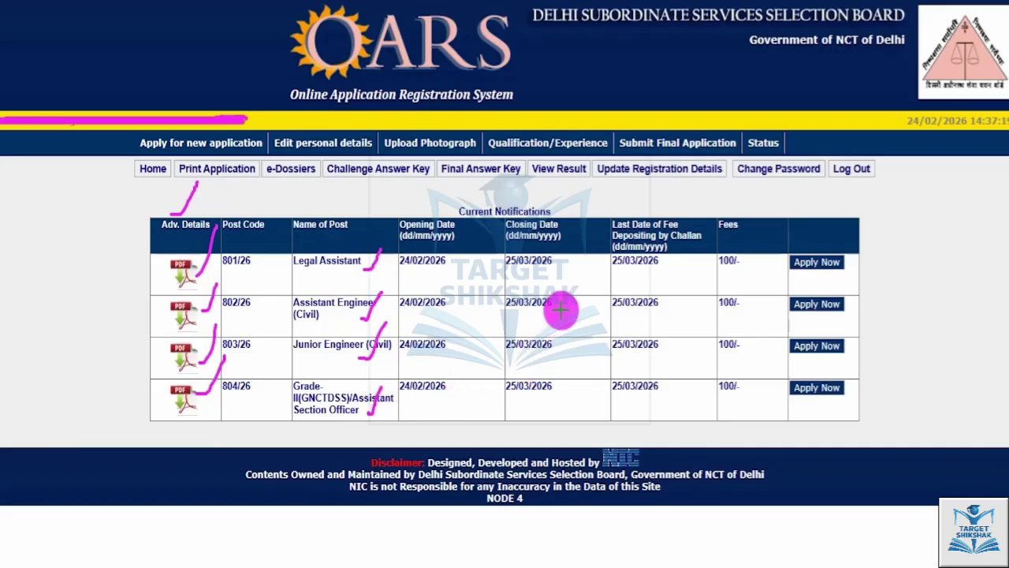
left_click_drag(574, 272, 590, 257)
left_click_drag(562, 310, 577, 287)
left_click_drag(565, 352, 579, 331)
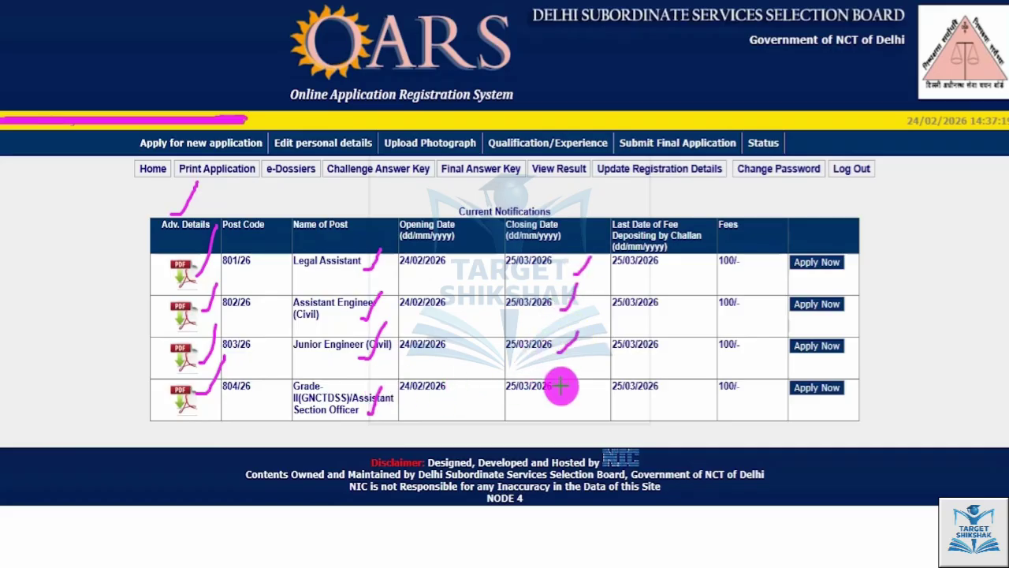
left_click_drag(560, 387, 575, 358)
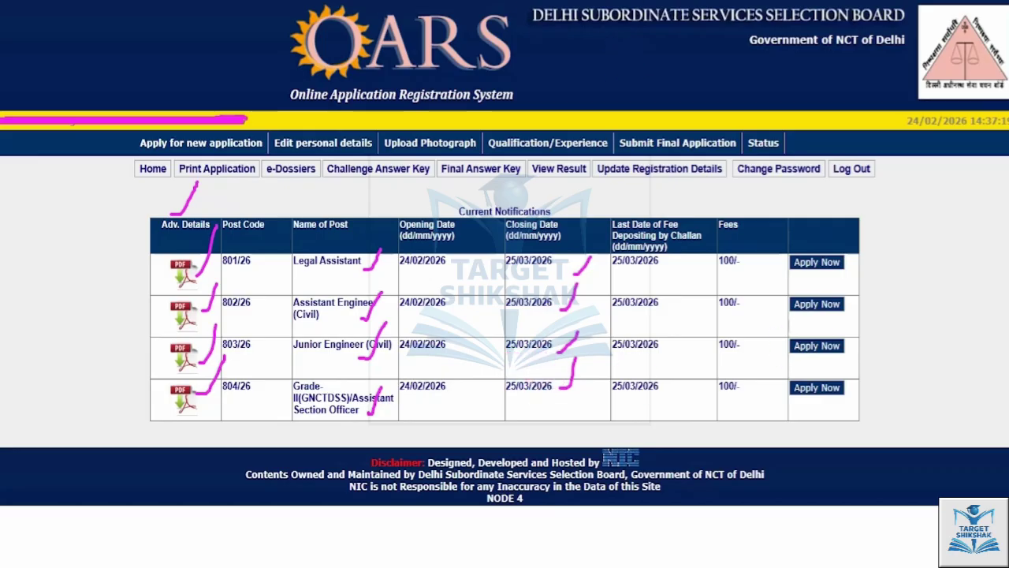
Start the application for the Grade-II(GNCTDSS)/Assistant Section Officer post, post code 804/26
mouse_move(776, 246)
left_mouse_down()
mouse_move(805, 275)
mouse_move(857, 280)
left_mouse_up()
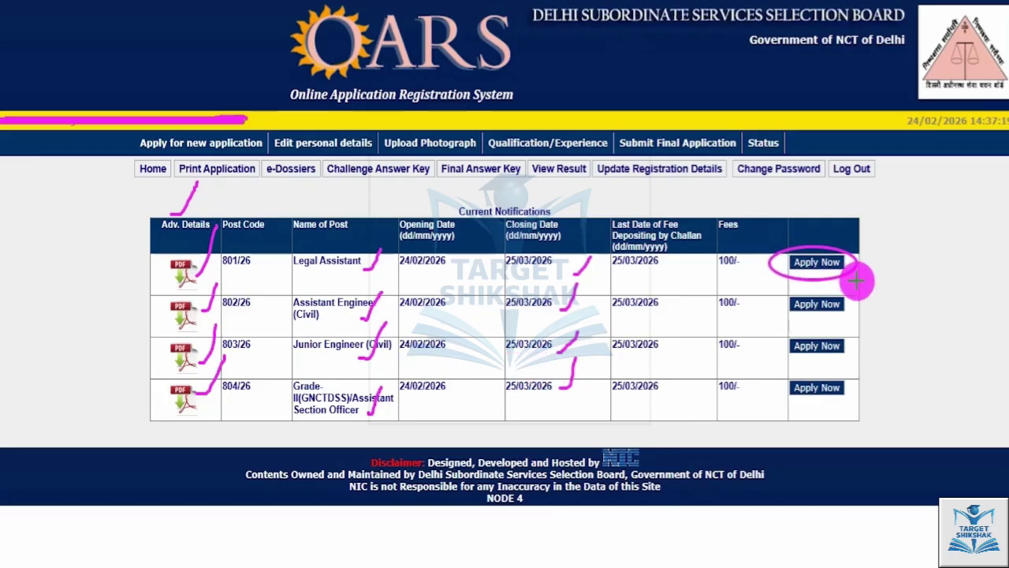
mouse_move(815, 337)
left_mouse_down()
mouse_move(784, 339)
mouse_move(851, 349)
left_mouse_up()
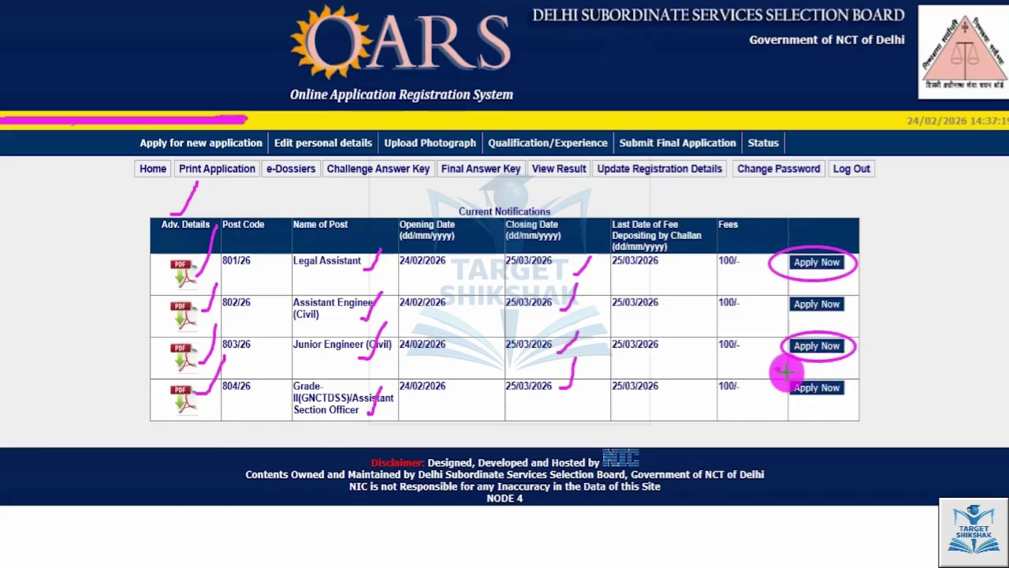
mouse_move(786, 371)
left_mouse_down()
mouse_move(856, 406)
mouse_move(785, 375)
left_mouse_up()
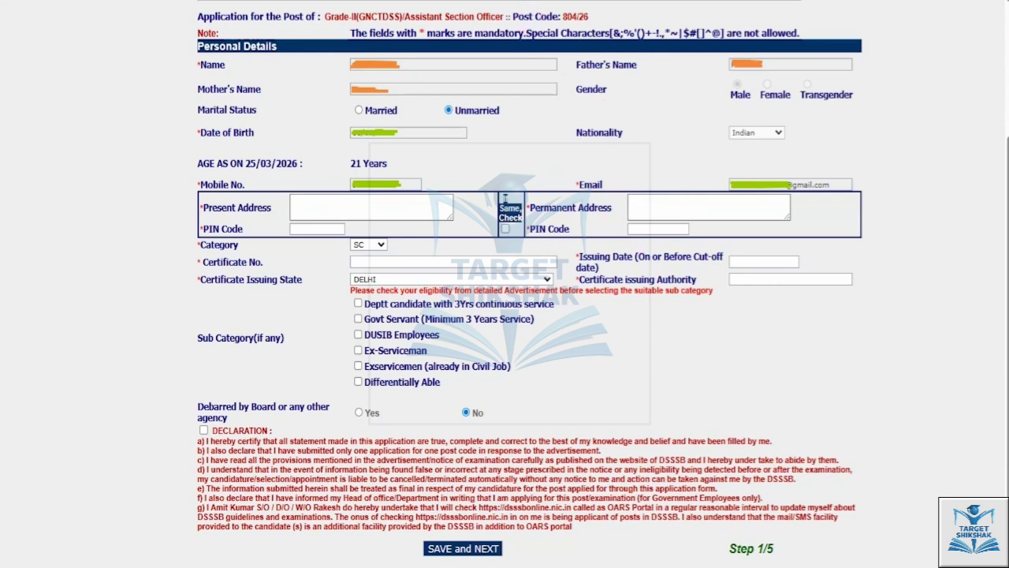
Review the prefilled name, father's name and date of birth in the Personal Details section
left_click_drag(289, 63, 314, 32)
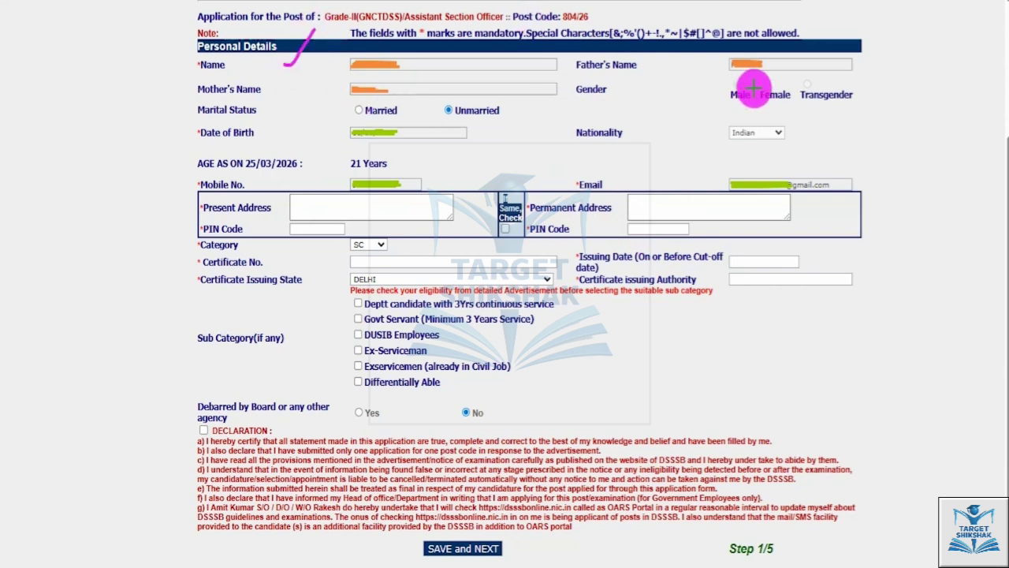
left_click_drag(775, 74, 789, 57)
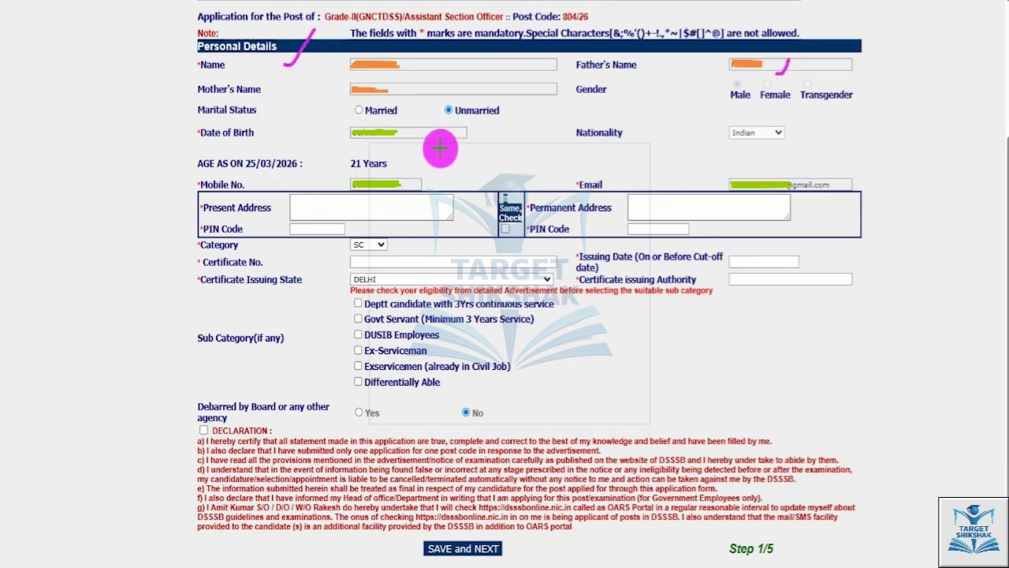
left_click_drag(445, 151, 477, 113)
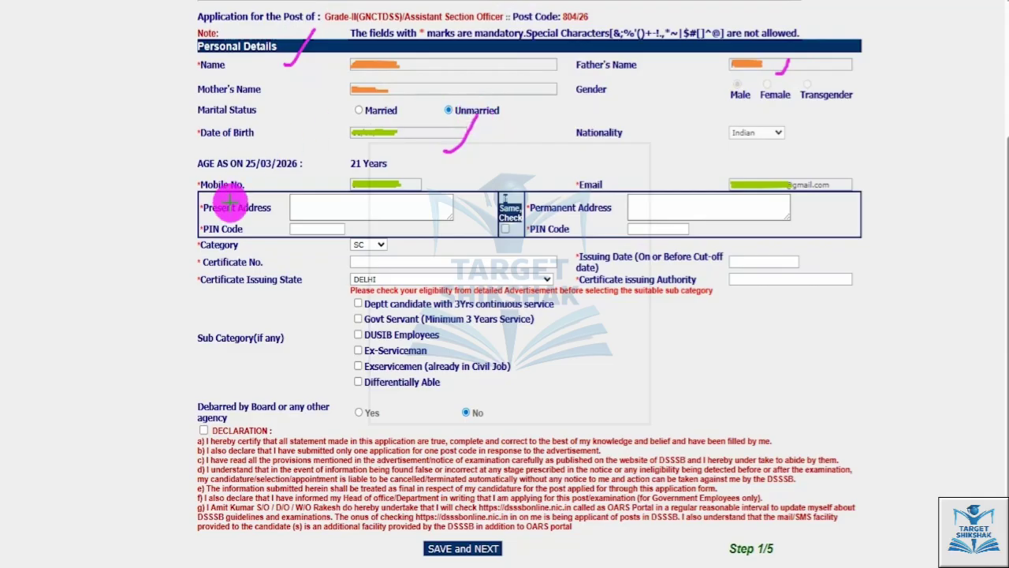
Examine the present and permanent address fields, their PIN Code fields and the checkbox for identical addresses
left_click_drag(306, 207, 348, 207)
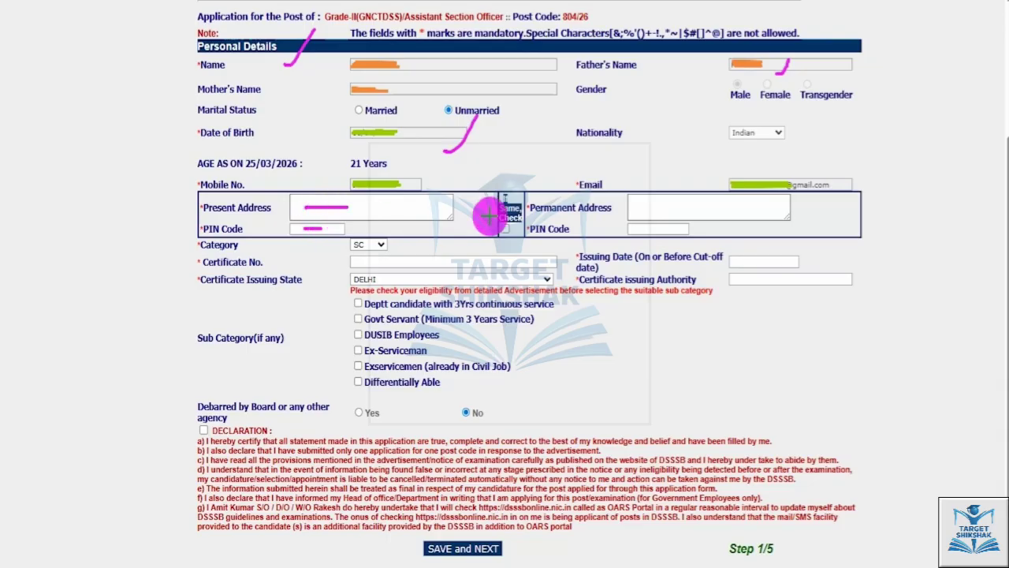
mouse_move(647, 208)
left_mouse_down()
mouse_move(678, 209)
mouse_move(671, 229)
left_mouse_up()
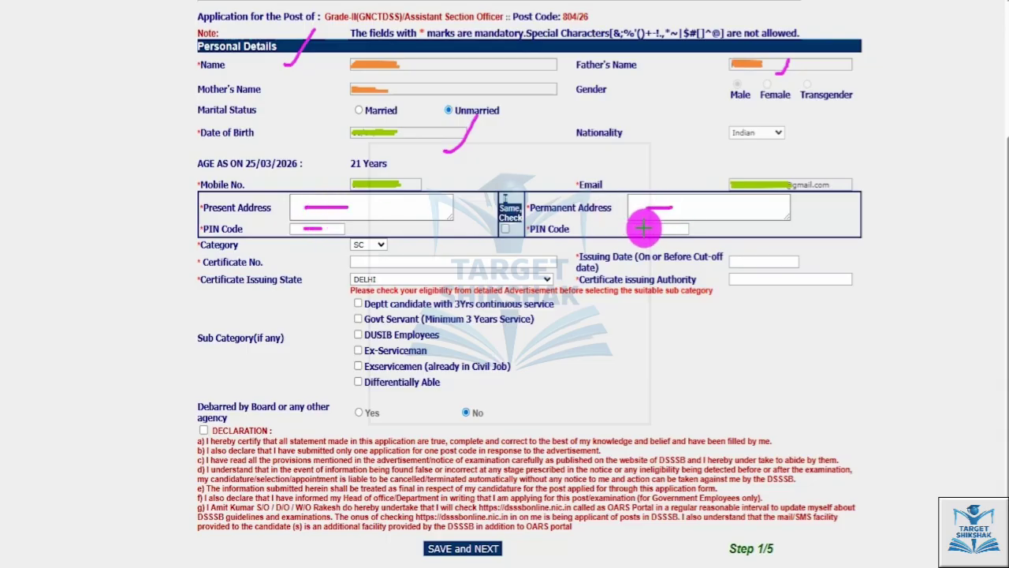
left_click_drag(599, 224, 621, 208)
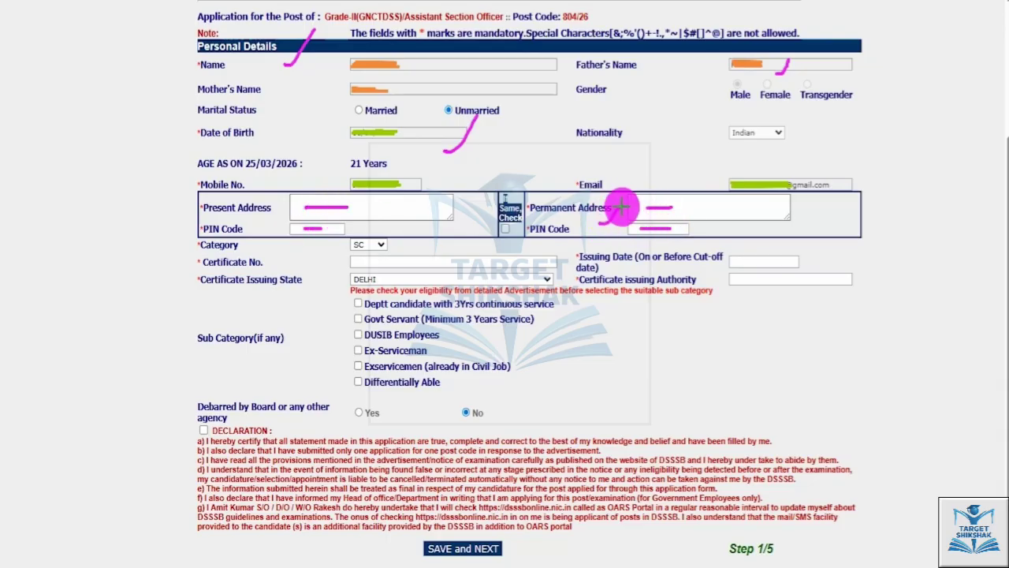
left_click_drag(249, 214, 261, 207)
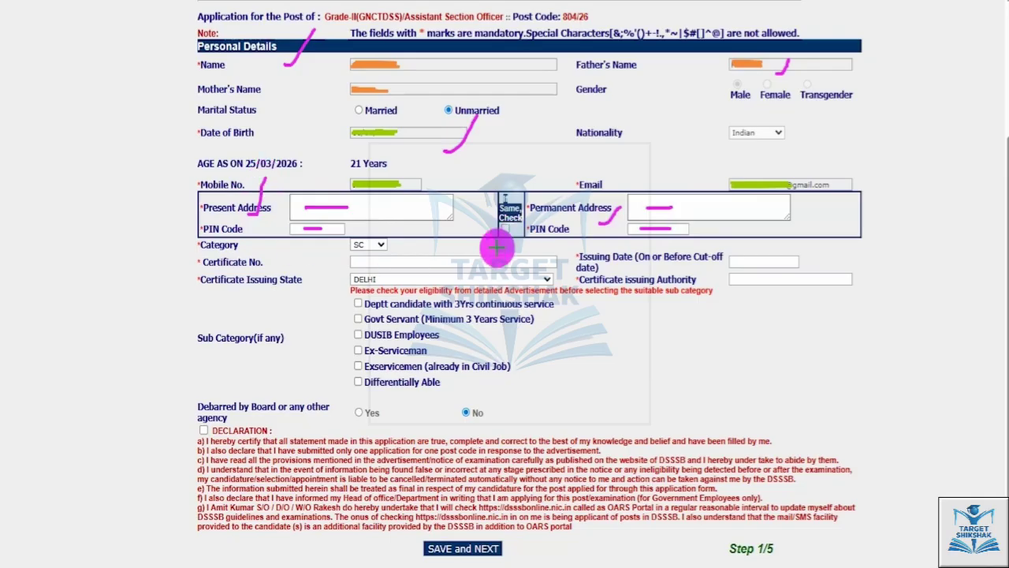
mouse_move(511, 207)
left_mouse_down()
mouse_move(511, 234)
mouse_move(526, 191)
mouse_move(592, 216)
mouse_move(612, 213)
left_mouse_up()
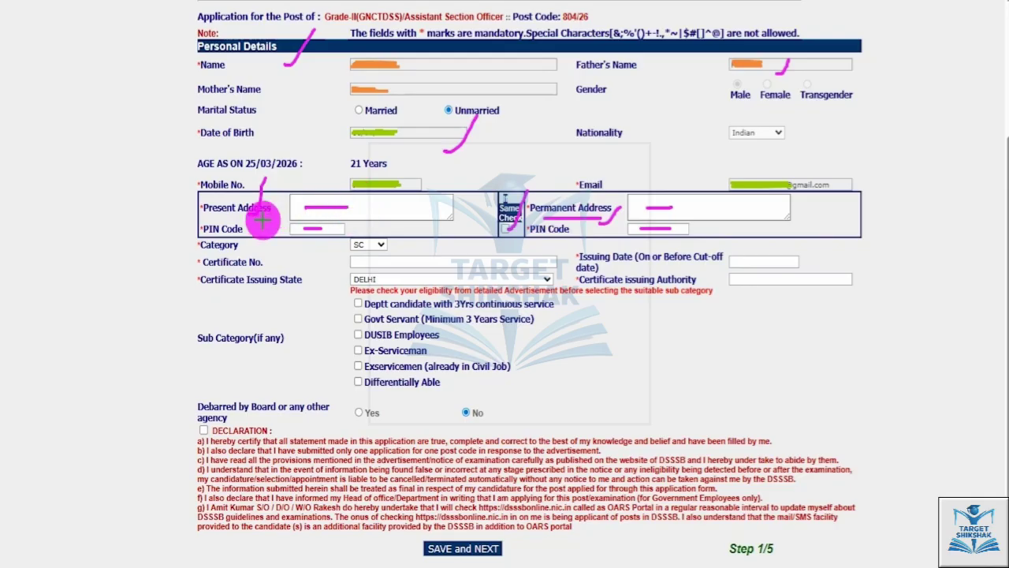
Review the present and permanent address, Category, Certificate No. and Issuing Date fields, clearing the recent pen marks
left_click_drag(205, 214, 251, 214)
left_click_drag(688, 210, 716, 210)
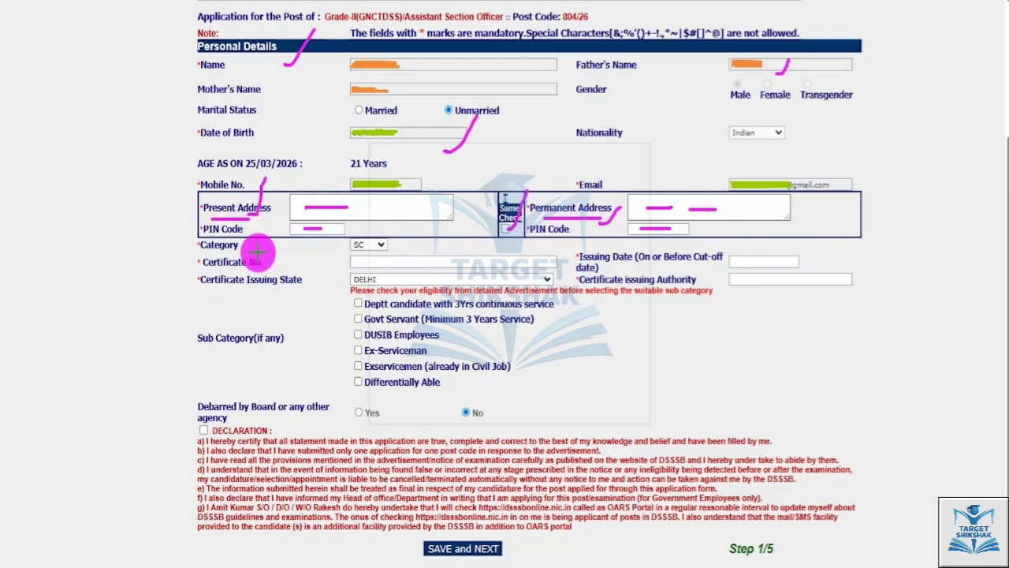
left_click_drag(251, 244, 272, 211)
left_click_drag(379, 246, 394, 213)
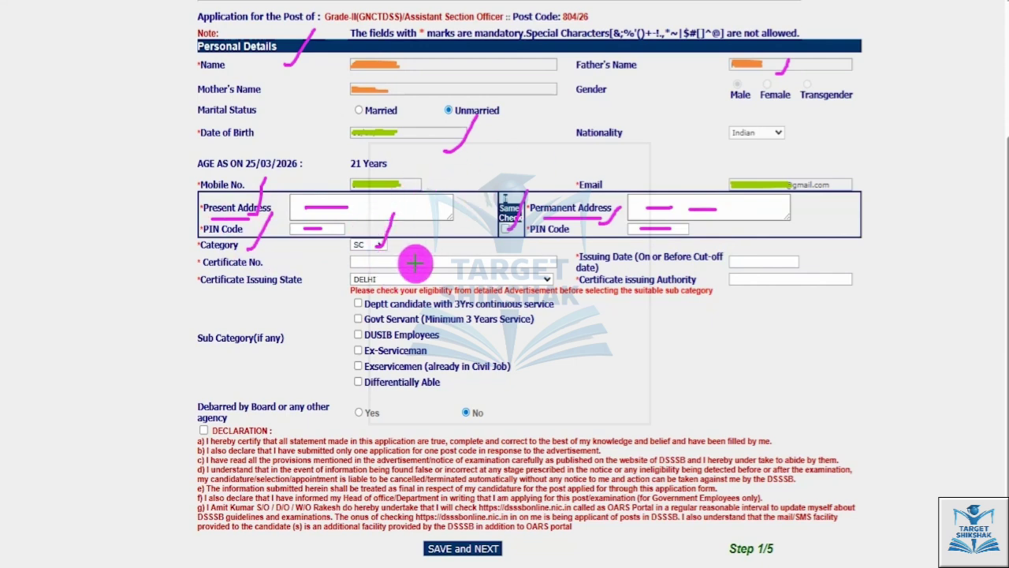
left_click_drag(415, 265, 446, 237)
left_click_drag(781, 260, 804, 223)
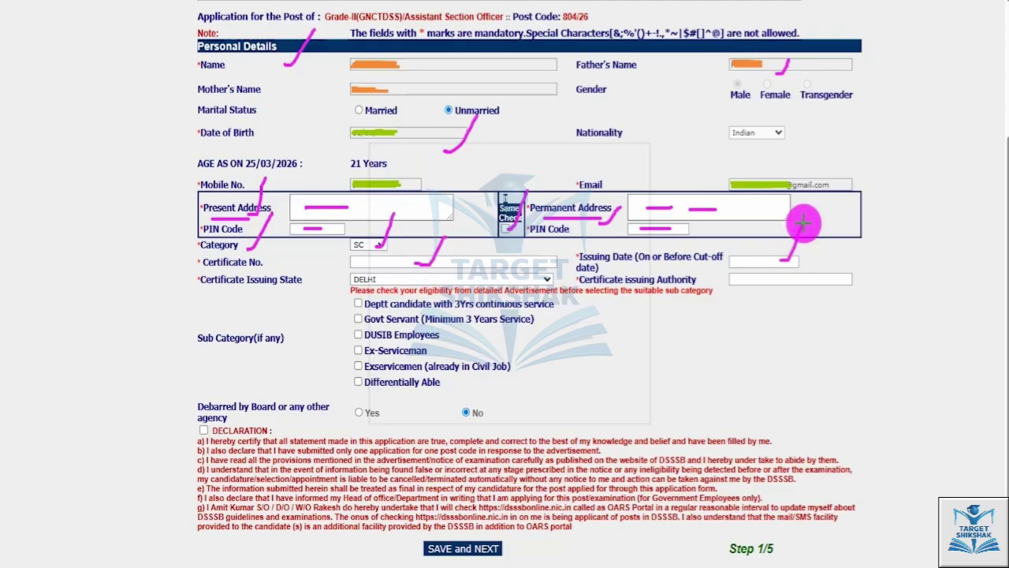
key("ctrl+z")
key("ctrl+z")
key("ctrl+z")
key("ctrl+z")
key("ctrl+z")
key("ctrl+z")
key("ctrl+z")
key("ctrl+z")
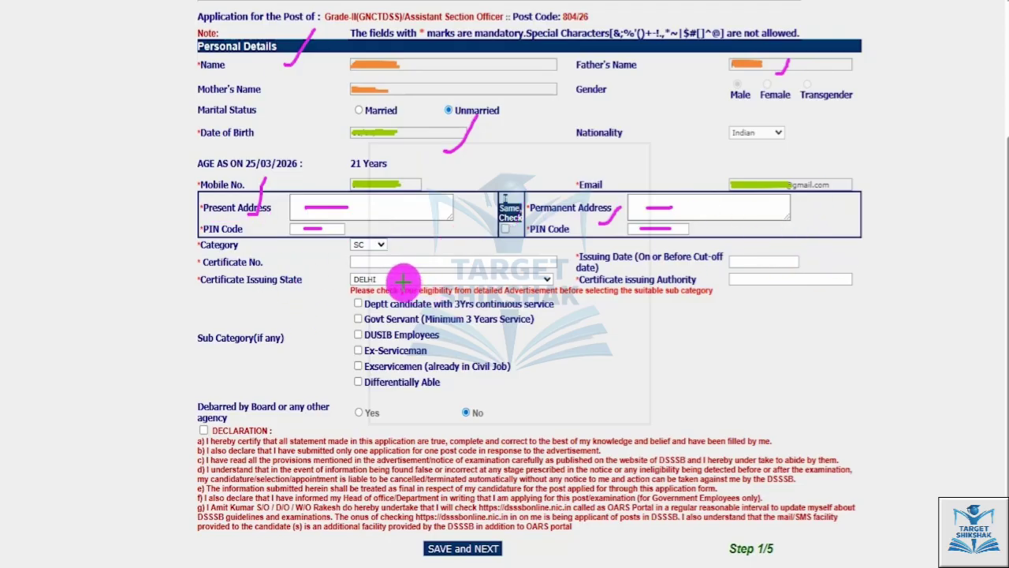
Examine the Certificate Issuing State, Certificate issuing Authority, Sub Category options and the question on being debarred by the Board
left_click_drag(403, 282, 420, 258)
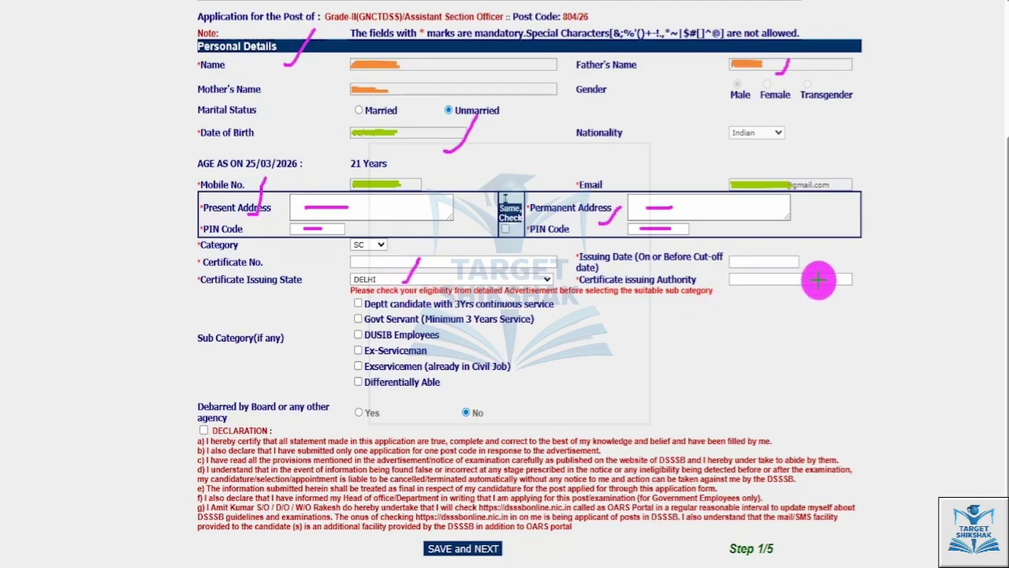
left_click_drag(809, 279, 826, 251)
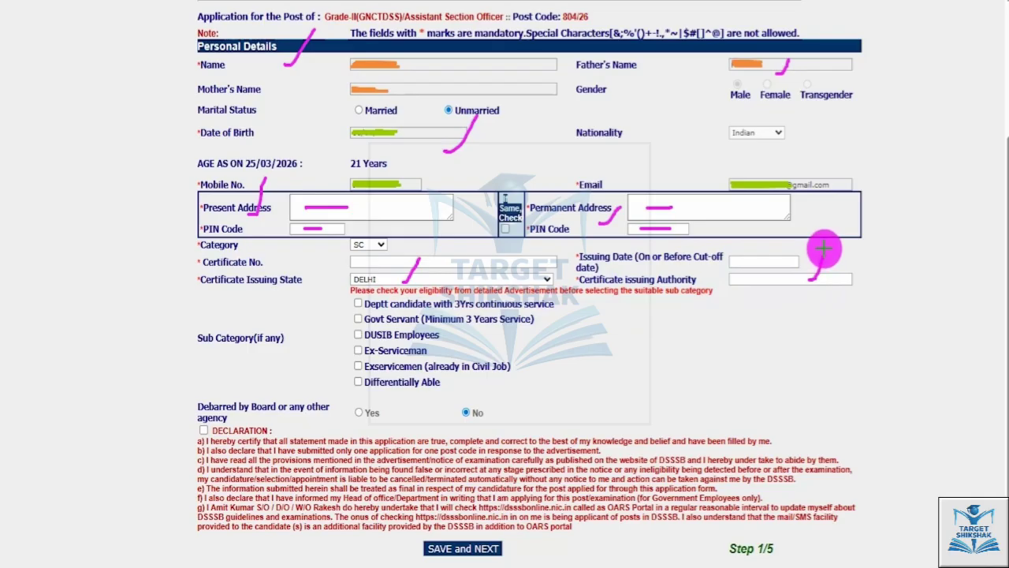
left_click_drag(203, 347, 247, 351)
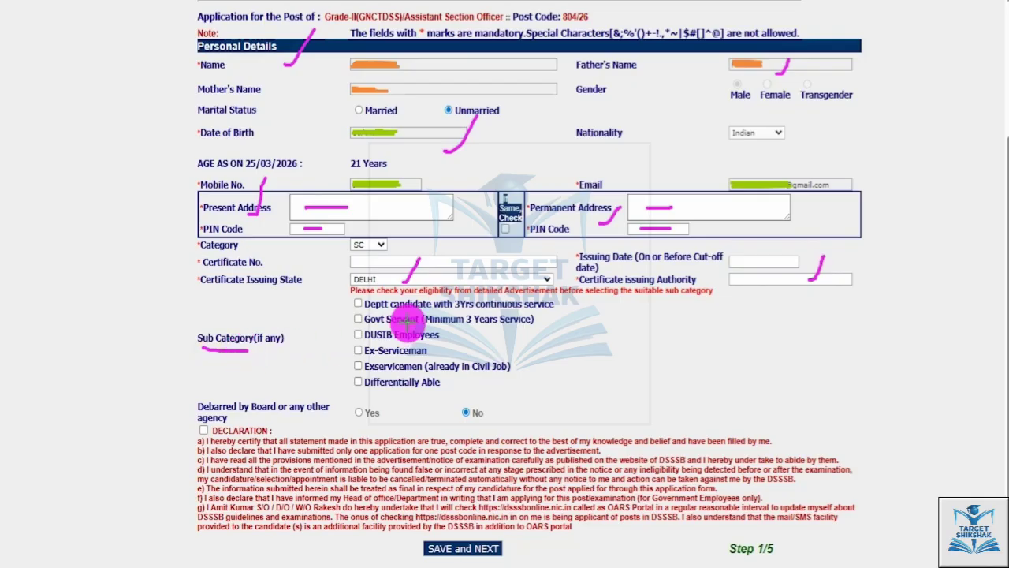
mouse_move(559, 306)
left_mouse_down()
mouse_move(570, 293)
mouse_move(558, 311)
left_mouse_up()
left_click_drag(516, 344, 526, 334)
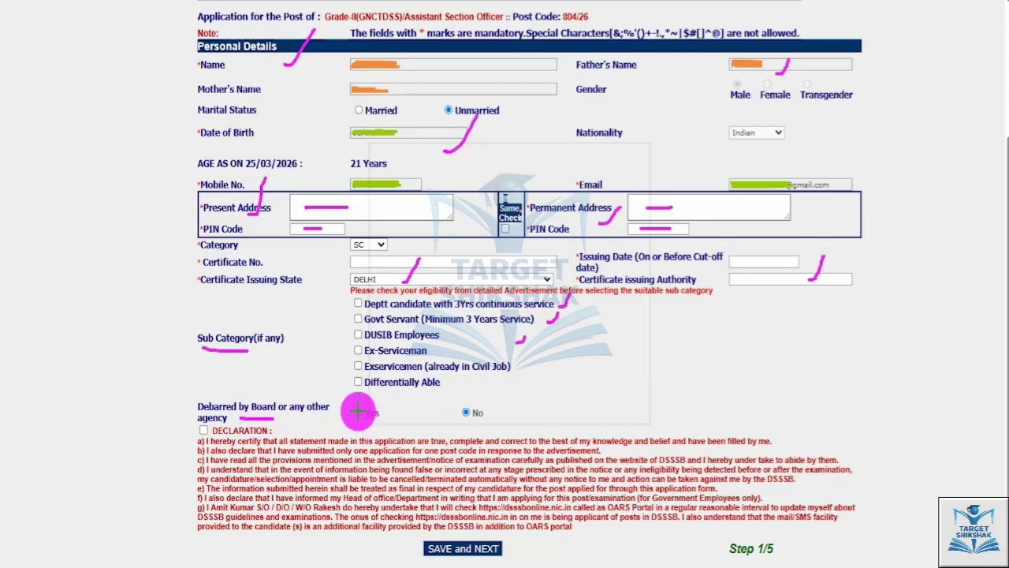
key("ctrl+z")
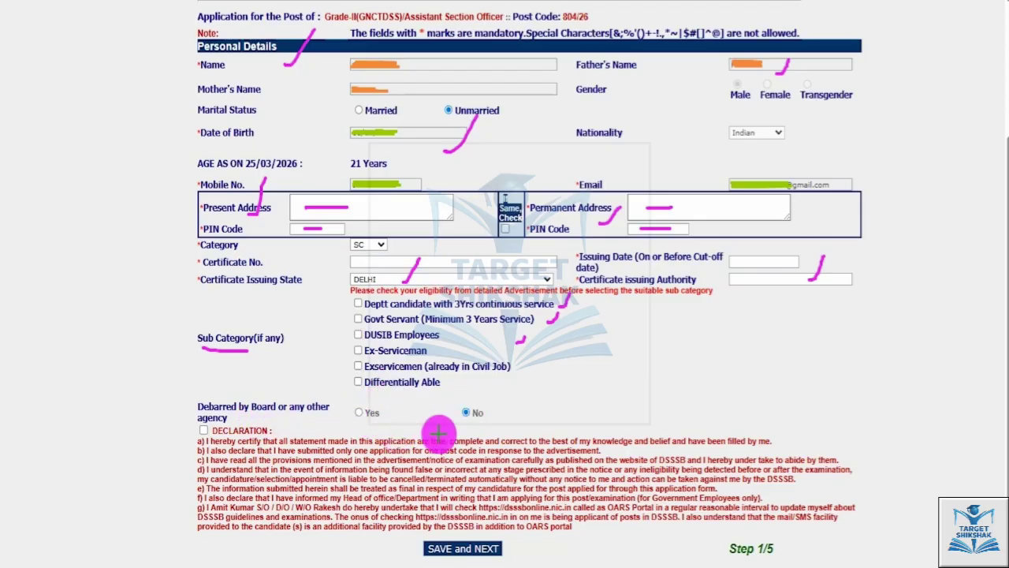
Mark the declaration checkbox with the pen and save the personal details to continue to the upload page
left_click_drag(202, 430, 236, 389)
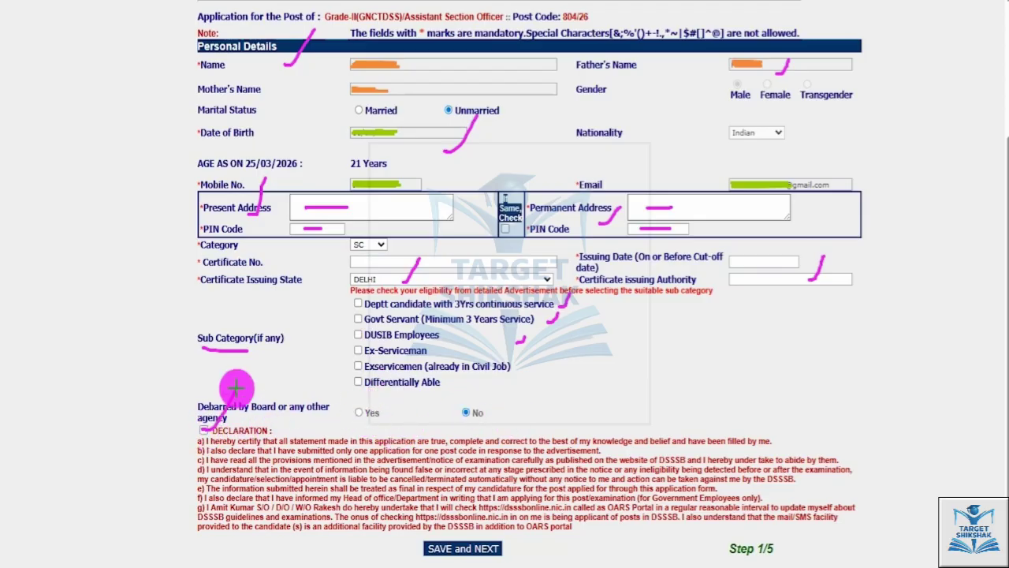
left_click(430, 547)
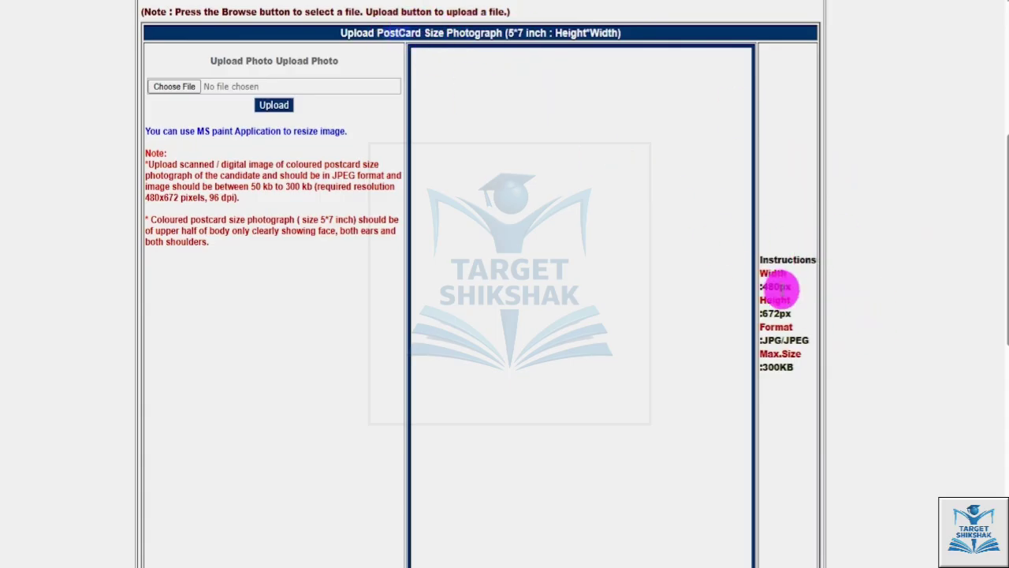
Read the postcard size photograph's dimension, format and file size requirements and locate its file selection and upload controls
left_click_drag(762, 286, 786, 367)
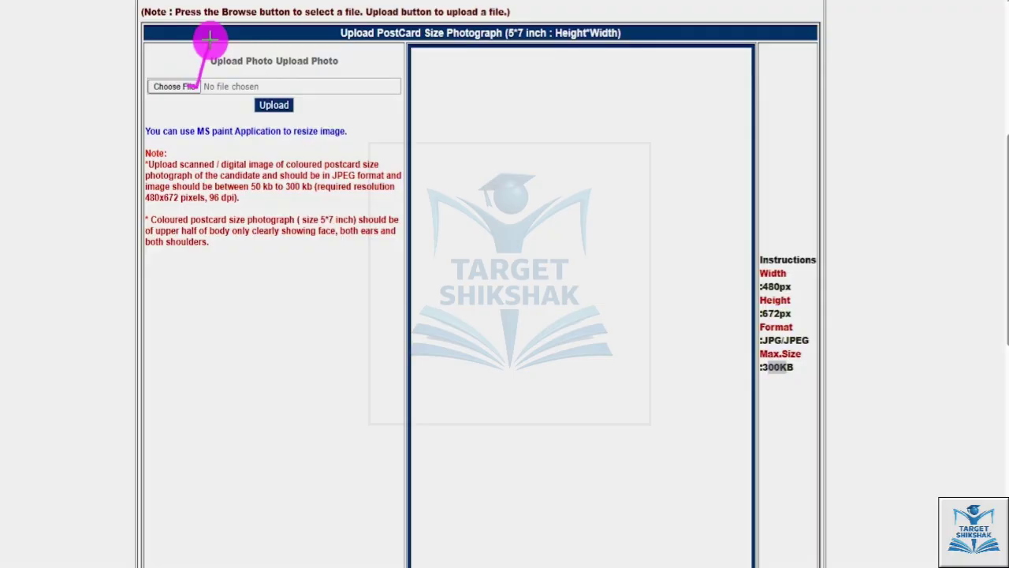
left_click_drag(287, 103, 319, 73)
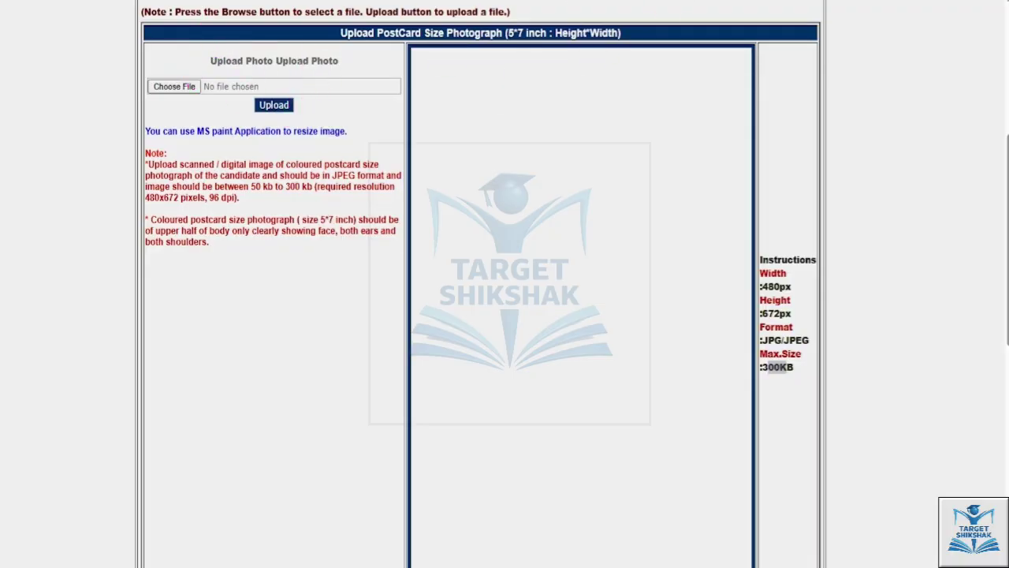
Read the width, height, format and maximum size requirements for the signature image
scroll(868, 367, "down", 5)
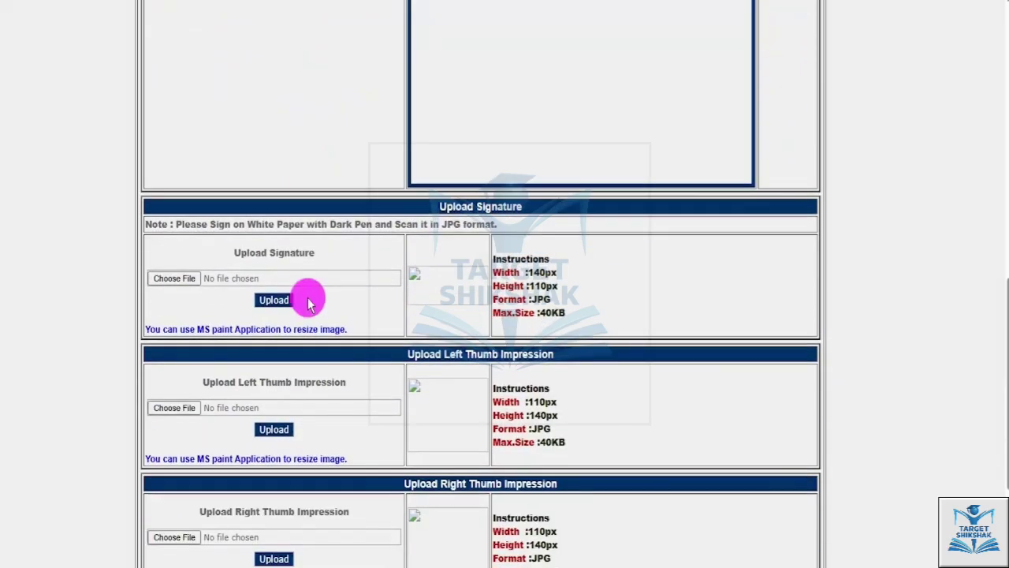
scroll(315, 299, "down", 1)
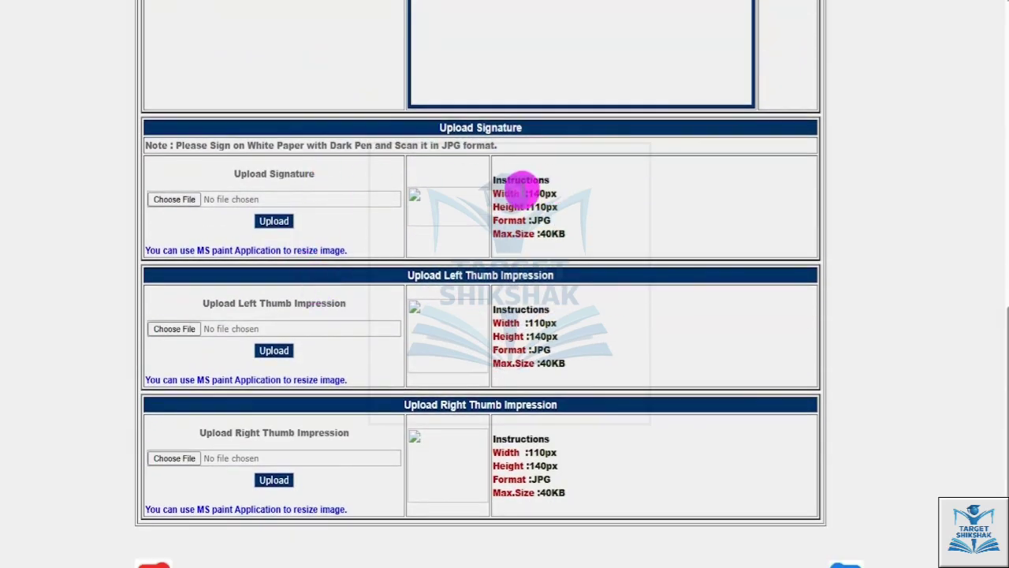
mouse_move(556, 194)
left_mouse_down()
mouse_move(526, 188)
mouse_move(551, 193)
left_mouse_up()
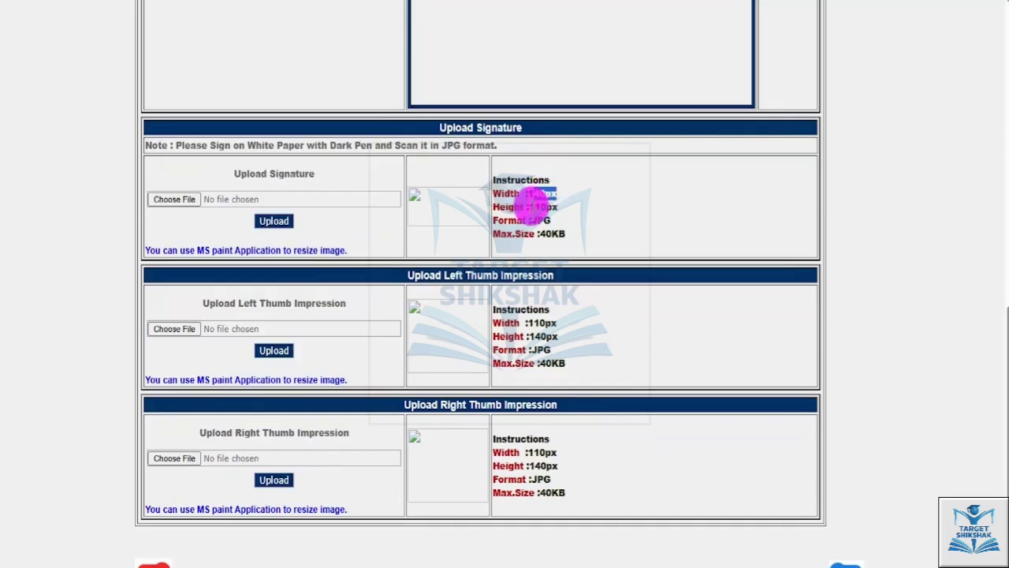
left_click(552, 202)
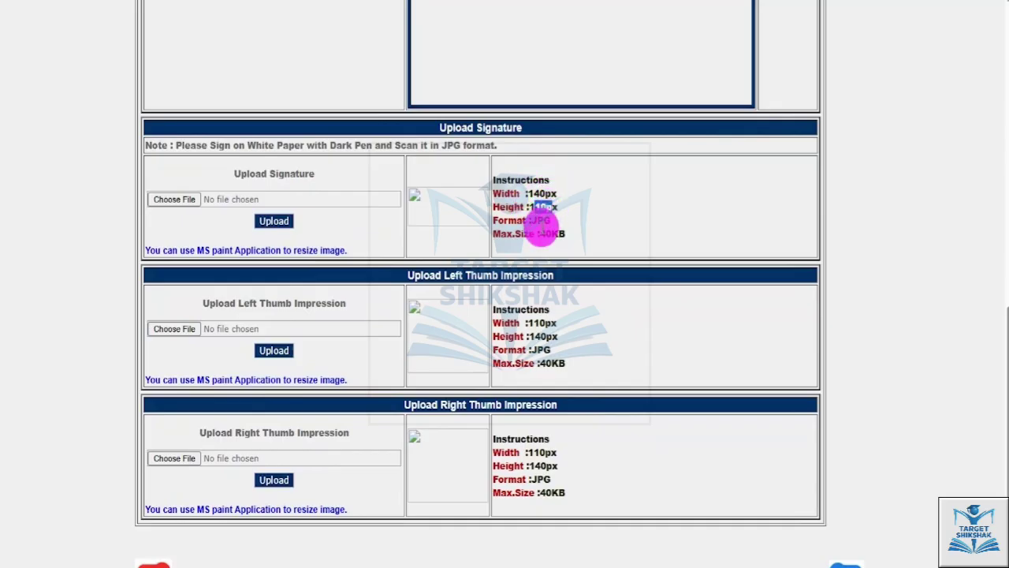
mouse_move(540, 234)
left_mouse_down()
mouse_move(563, 234)
mouse_move(537, 221)
left_mouse_up()
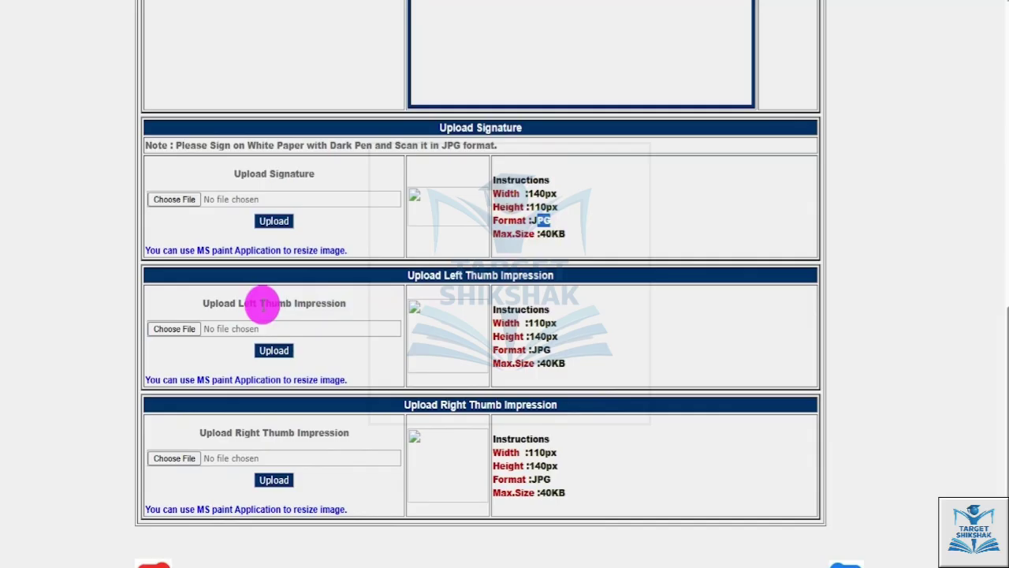
Read the width, height, format and maximum size requirements for the left thumb impression
left_click_drag(248, 303, 320, 303)
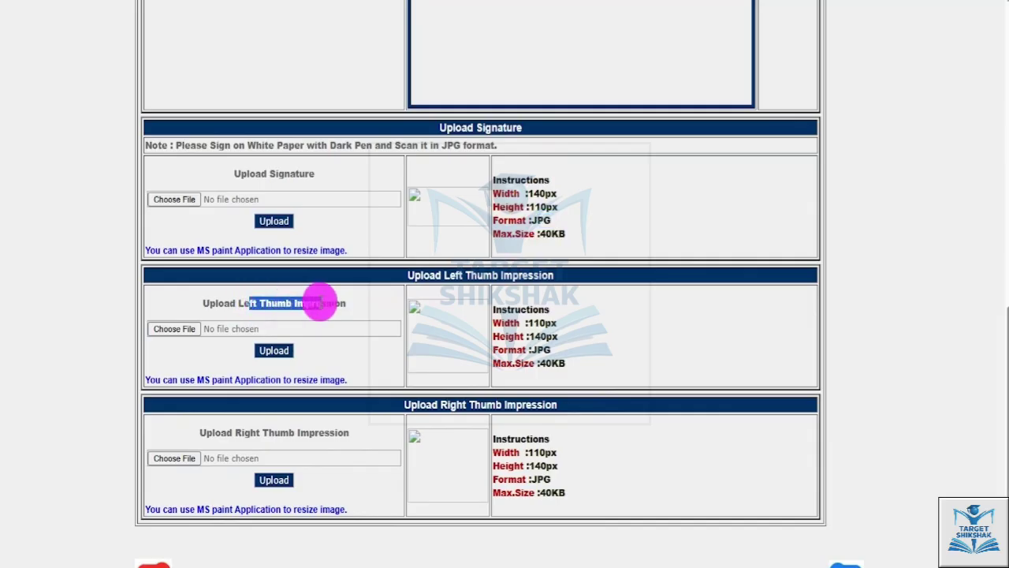
left_click_drag(532, 323, 551, 323)
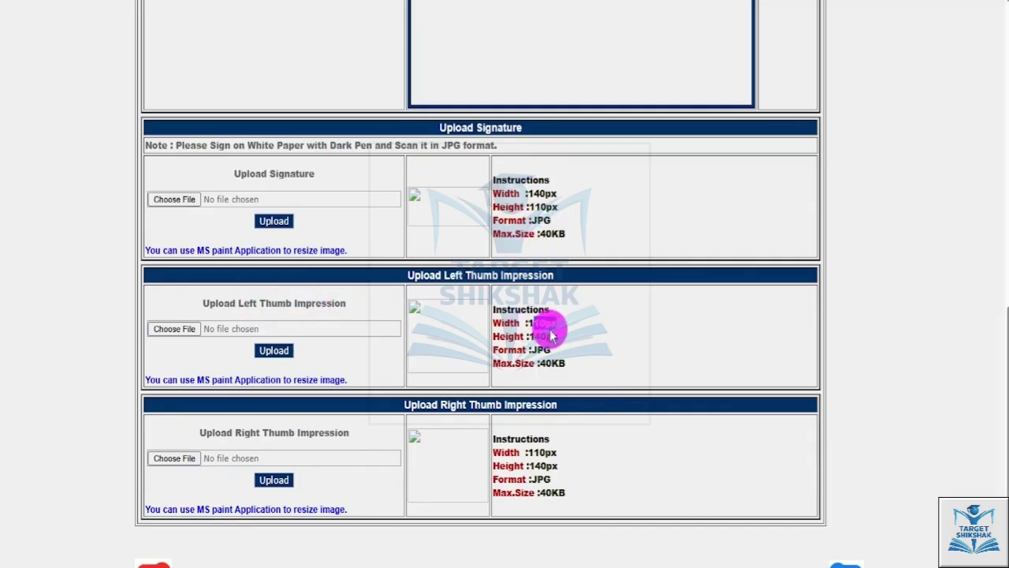
left_click(540, 335)
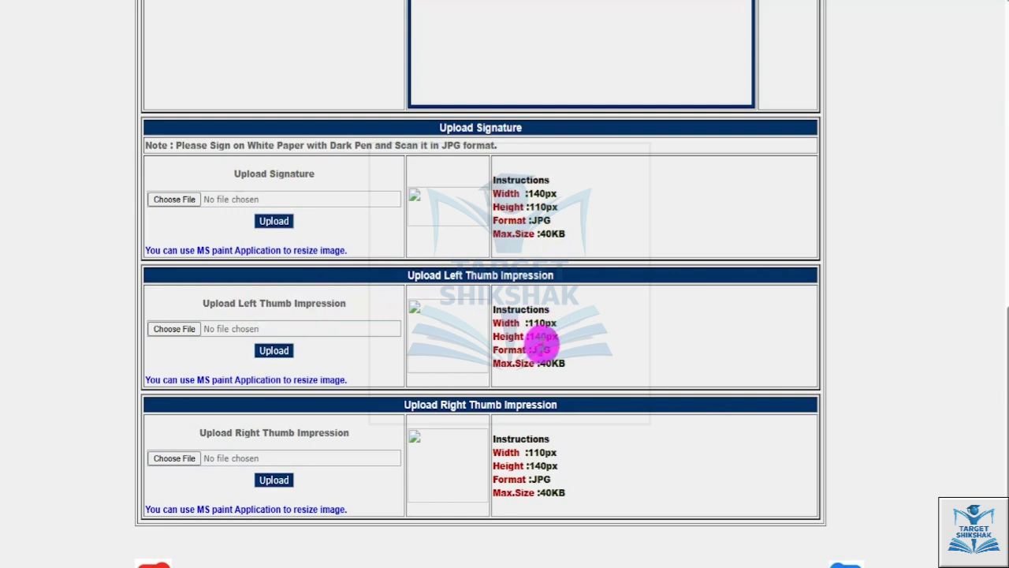
left_click_drag(541, 365, 565, 364)
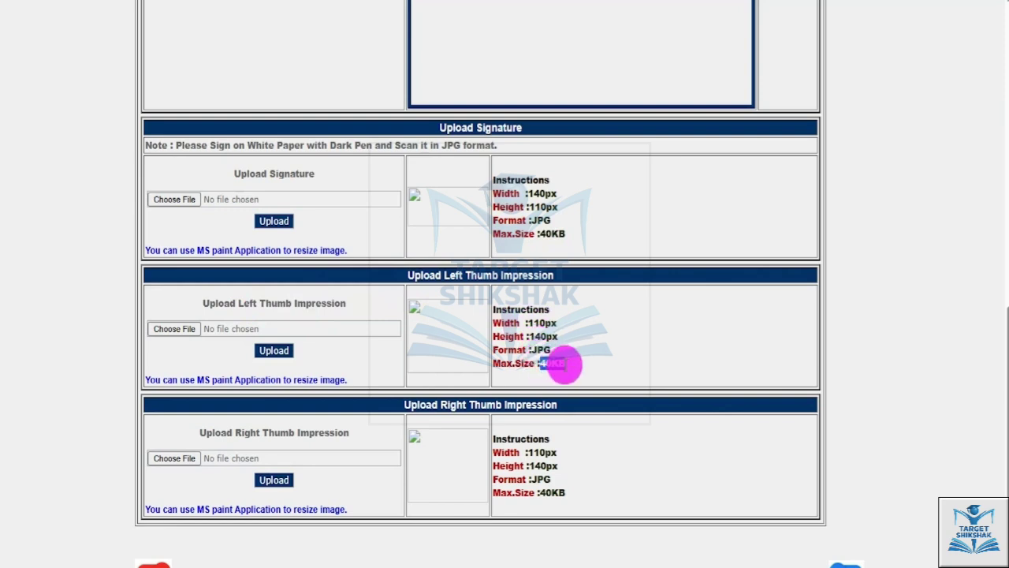
Read the width, height, format and maximum size requirements for the right thumb impression
left_click_drag(234, 434, 308, 433)
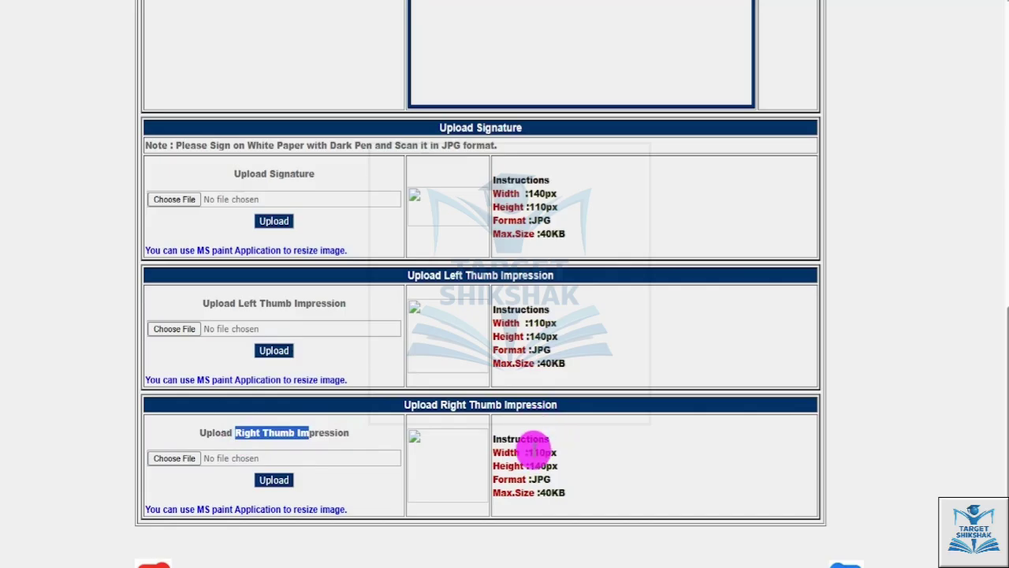
left_click_drag(532, 451, 550, 465)
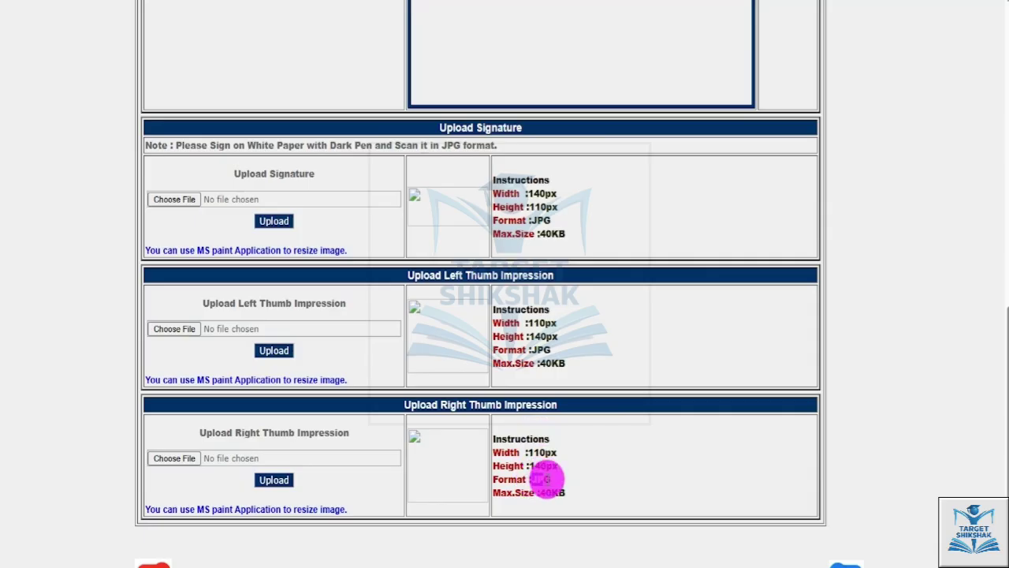
left_click_drag(544, 493, 560, 492)
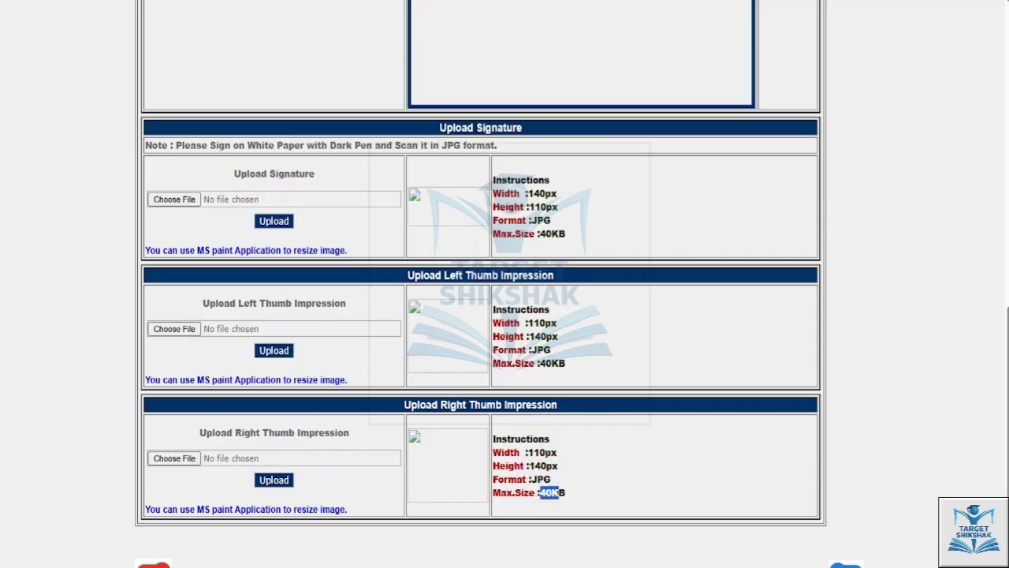
Mark the file selection and upload controls for the signature, left thumb impression and right thumb impression
left_click_drag(189, 201, 205, 159)
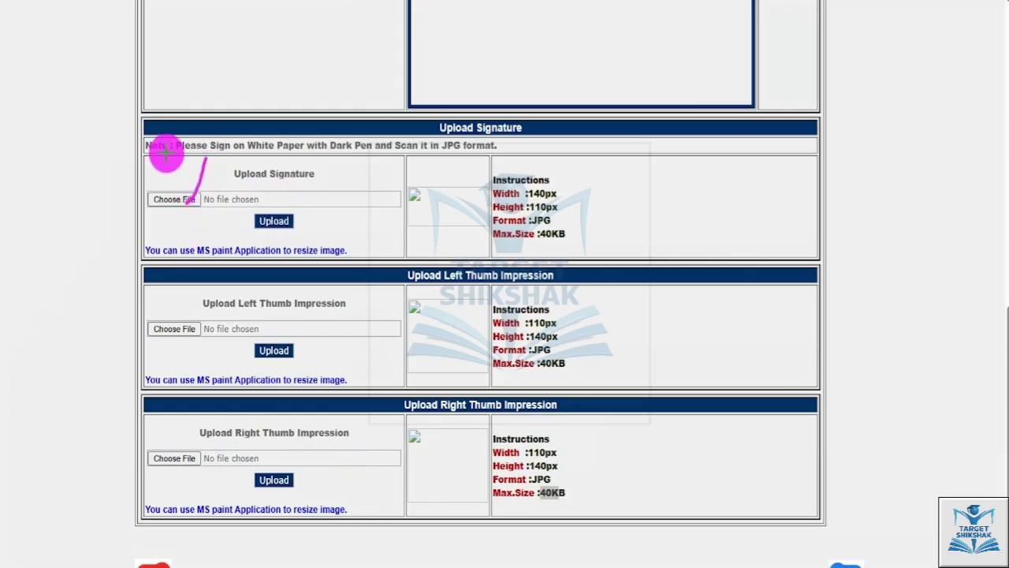
left_click_drag(192, 332, 211, 298)
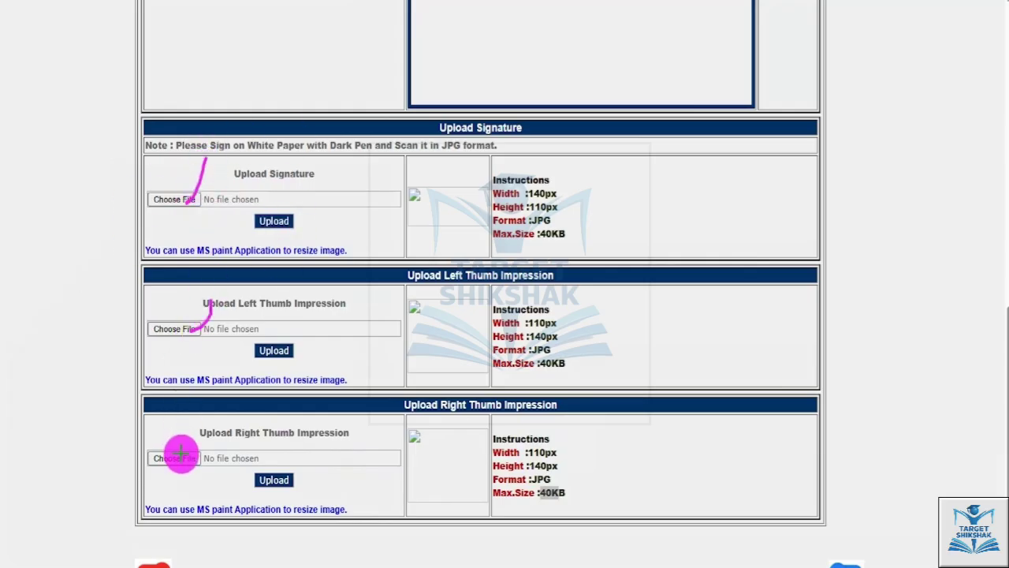
left_click_drag(182, 456, 204, 392)
left_click_drag(293, 220, 311, 190)
left_click_drag(294, 352, 304, 330)
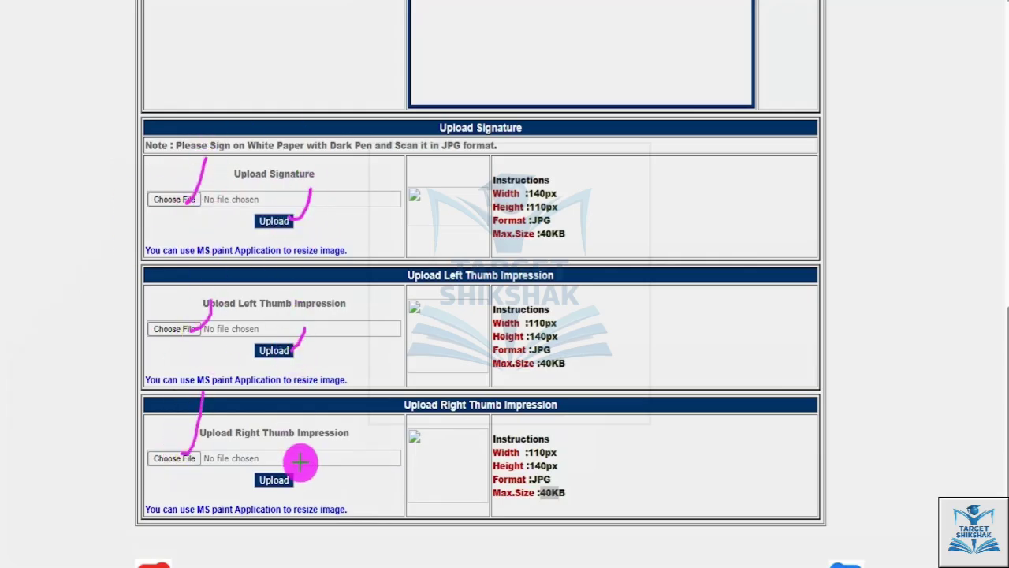
left_click_drag(295, 478, 313, 435)
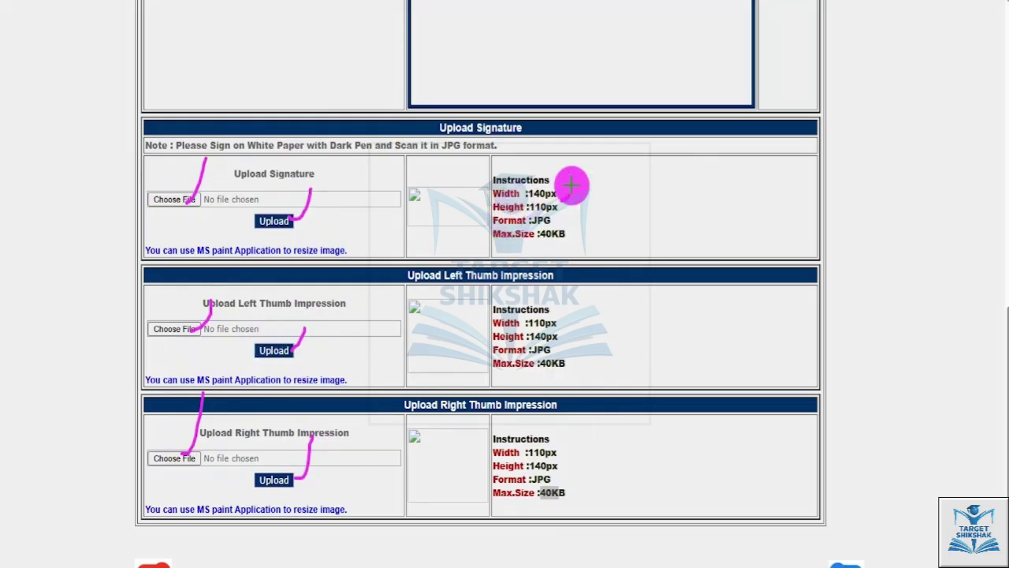
Mark the size and format instructions beside the signature and both thumb impression uploads
left_click_drag(574, 187, 572, 225)
mouse_move(587, 290)
left_mouse_down()
mouse_move(570, 322)
mouse_move(568, 366)
left_mouse_up()
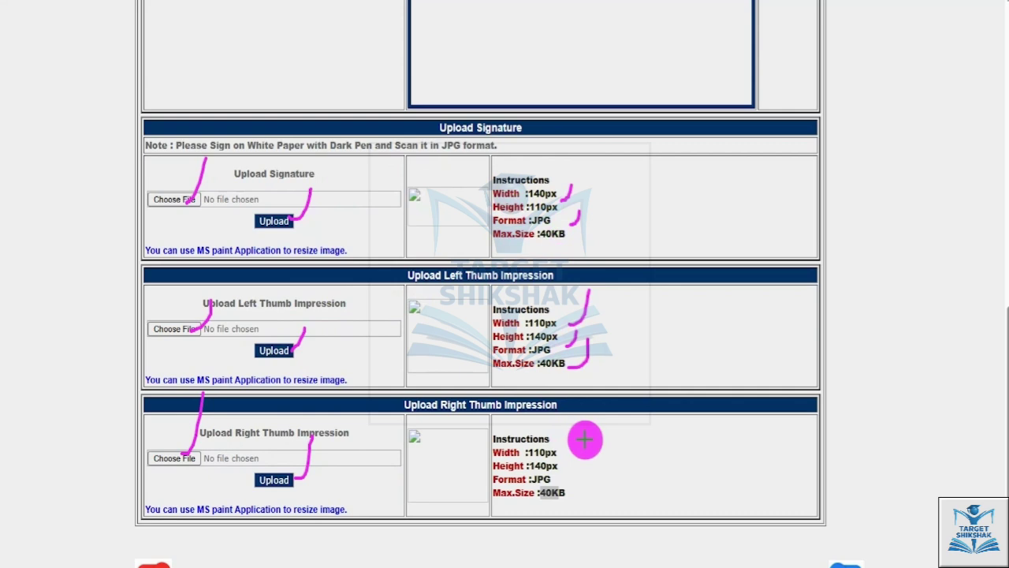
mouse_move(585, 437)
left_mouse_down()
mouse_move(581, 470)
mouse_move(590, 473)
left_mouse_up()
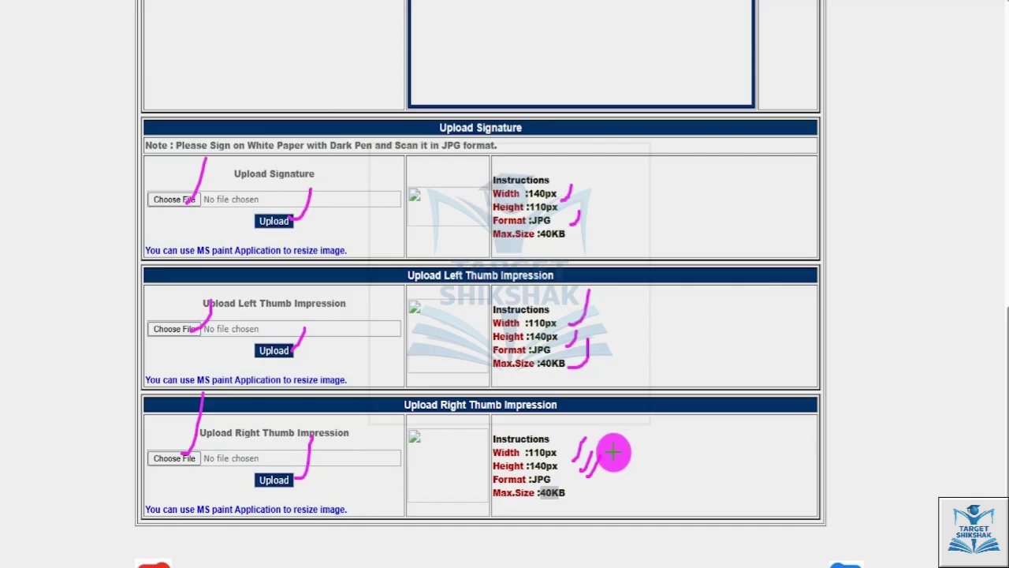
left_click_drag(585, 196, 611, 173)
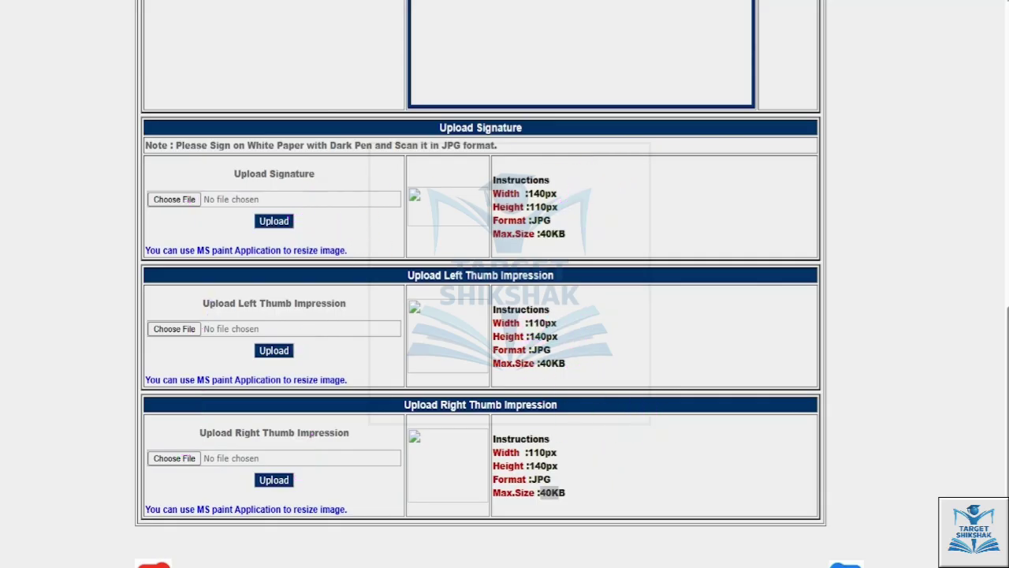
Continue from the image upload page to the list of departments and posts under the combined examination
scroll(651, 405, "down", 3)
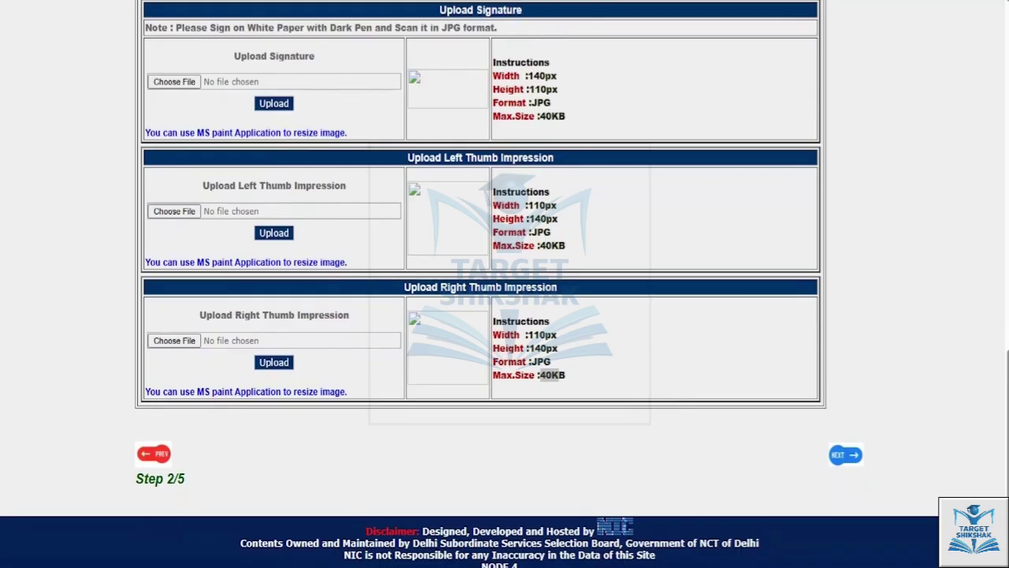
left_click_drag(786, 417, 892, 475)
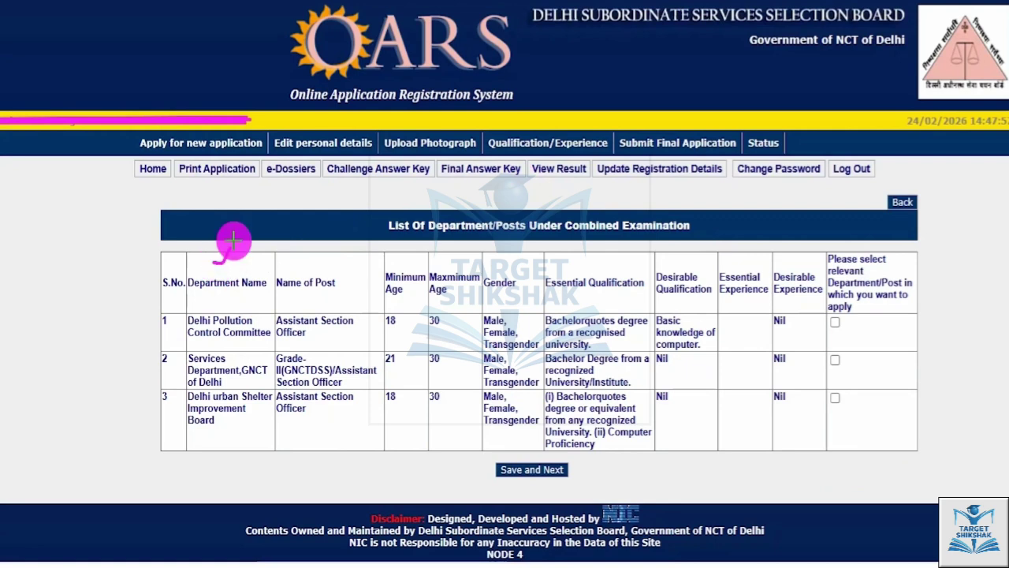
Mark the three department names, the selection checkbox for the Services Department post, and the Save and Next control
left_click_drag(237, 229, 224, 276)
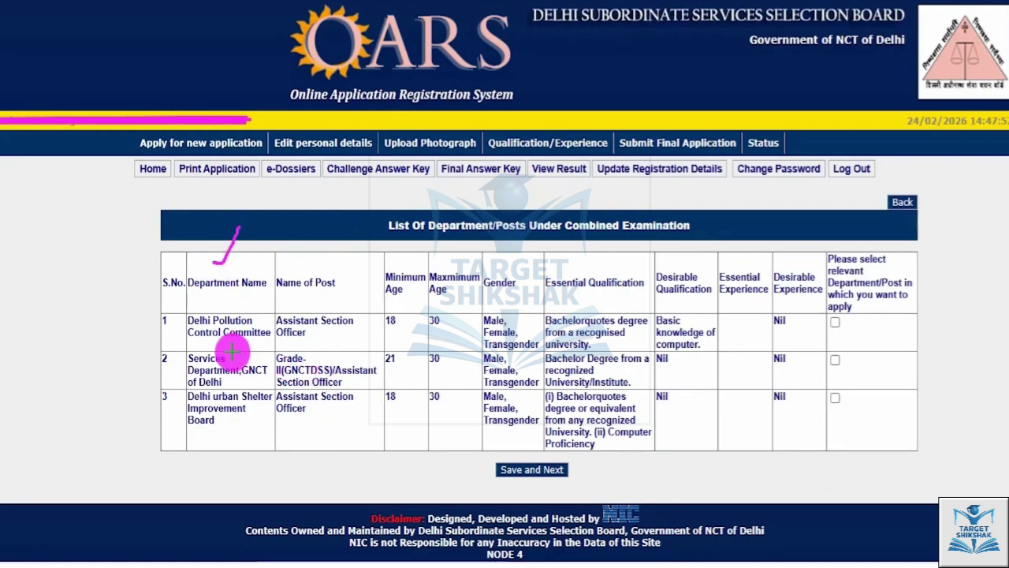
left_click_drag(207, 344, 240, 343)
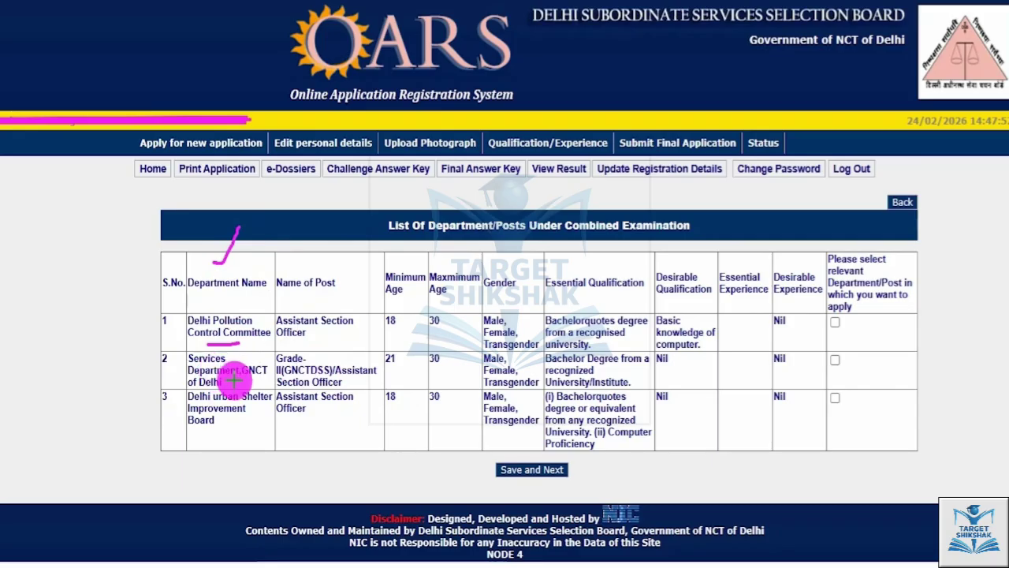
left_click_drag(242, 383, 229, 384)
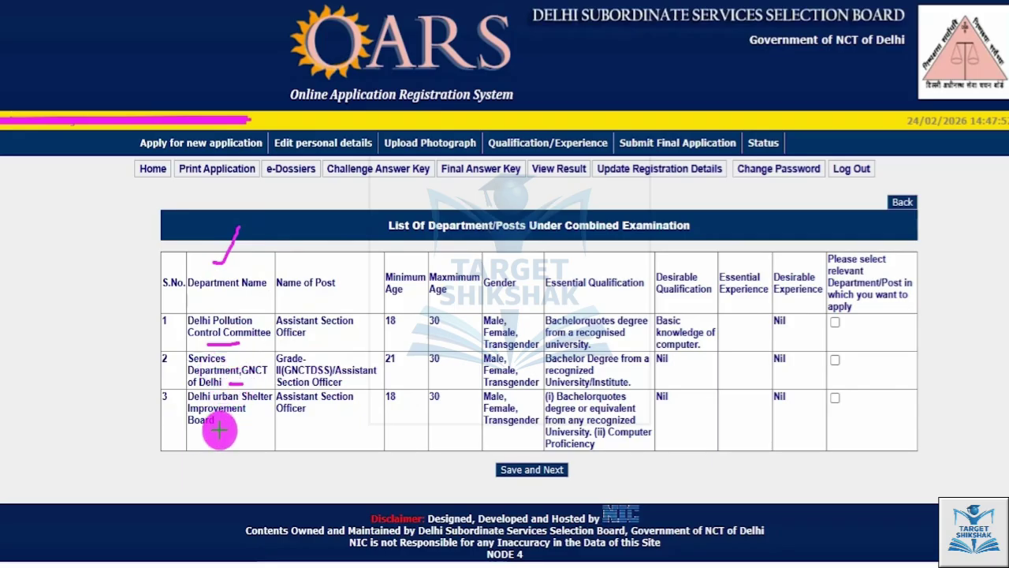
left_click_drag(203, 432, 227, 431)
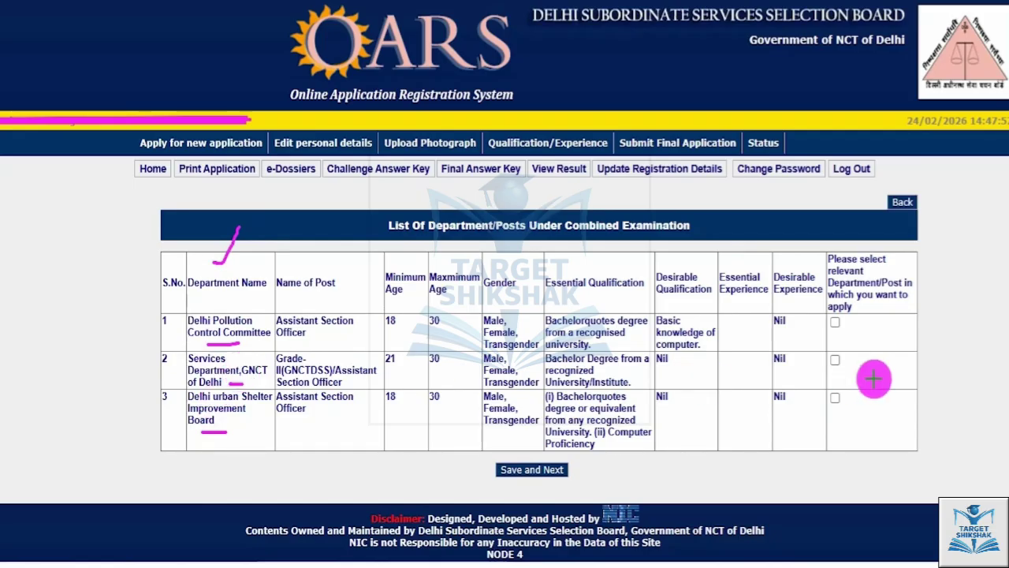
left_click_drag(834, 361, 849, 339)
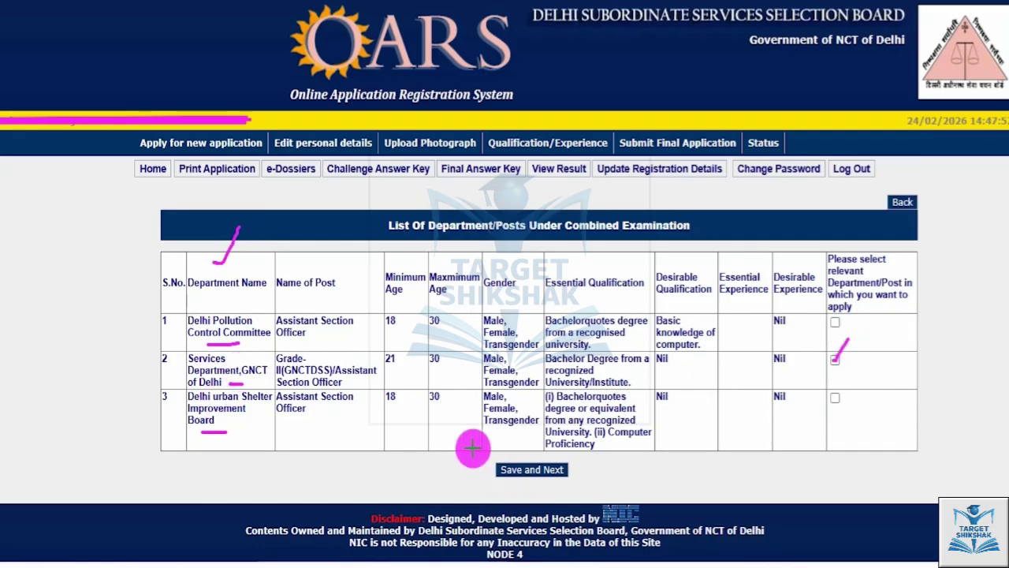
left_click_drag(477, 451, 583, 484)
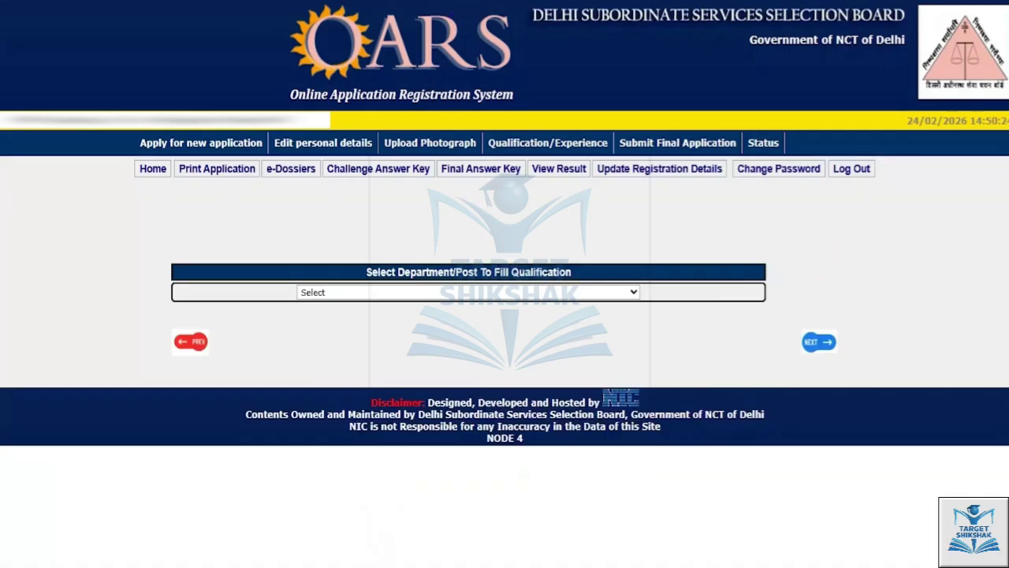
View the departments and posts available for filling in qualification details
left_click_drag(576, 253, 605, 208)
left_click(423, 1)
left_click(477, 293)
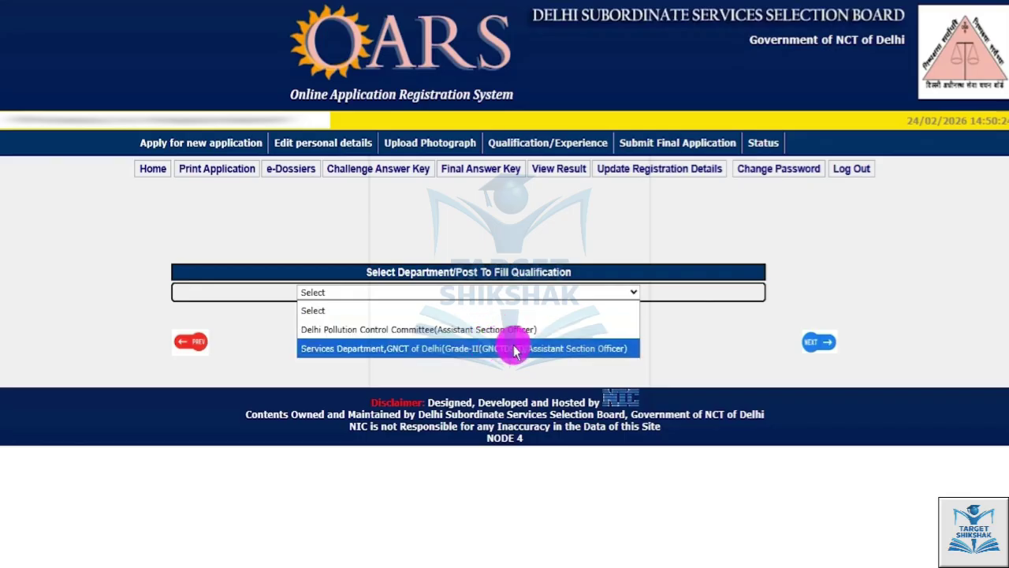
left_click(660, 210)
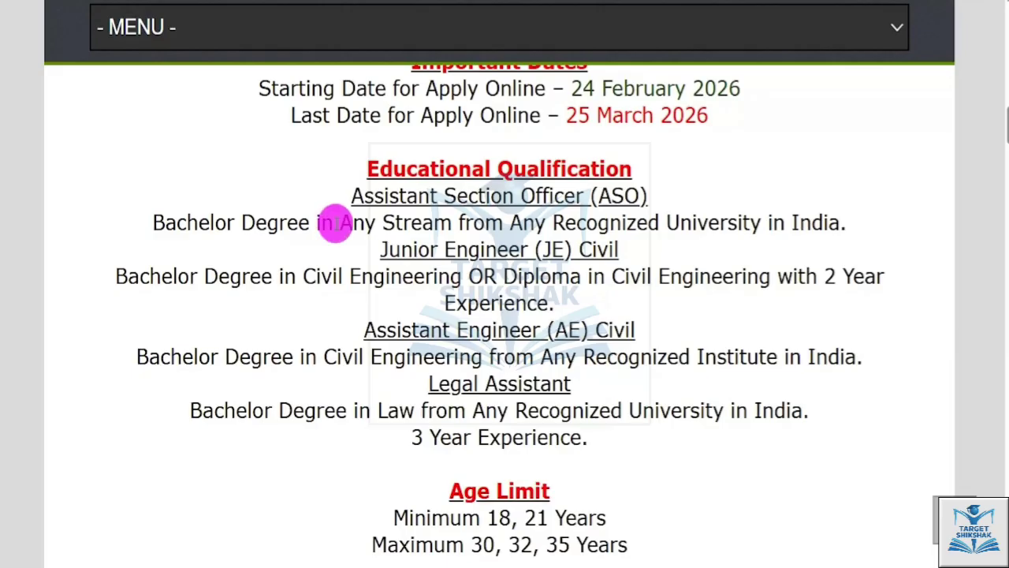
Read the educational qualification requirements for Assistant Section Officer and Junior Engineer Civil on the notification page
left_click_drag(369, 195, 629, 193)
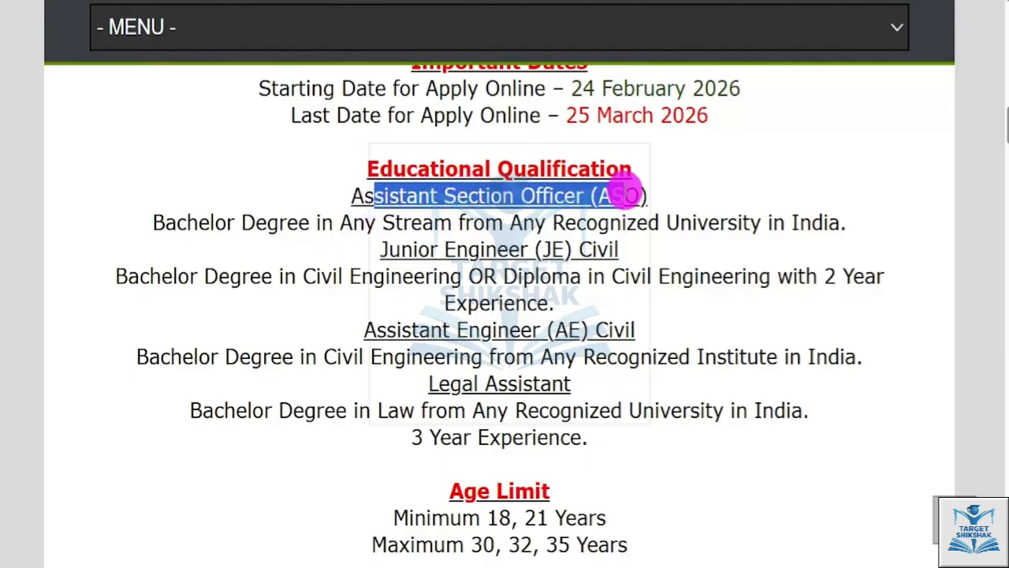
left_click_drag(177, 223, 733, 224)
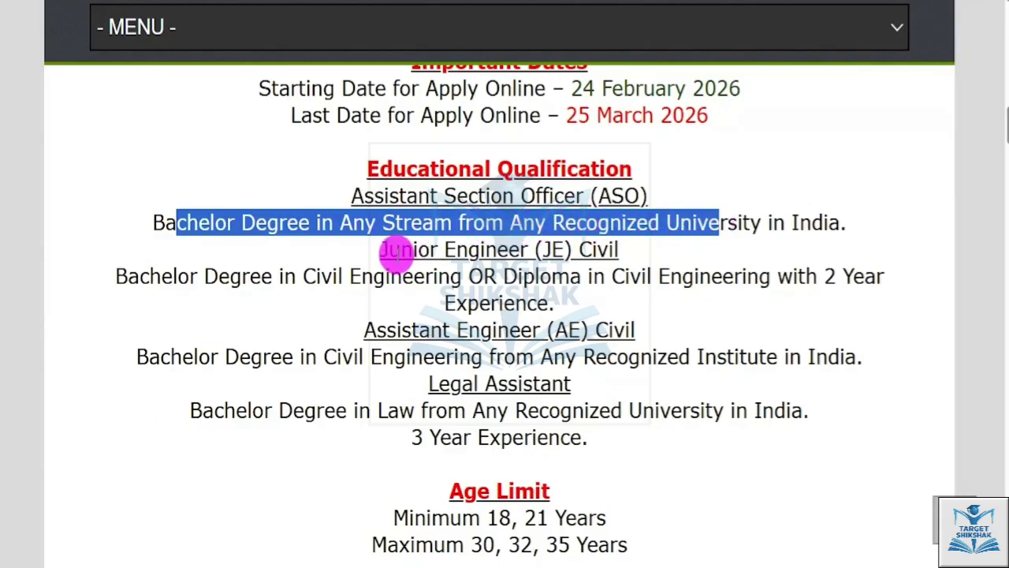
left_click_drag(399, 251, 595, 249)
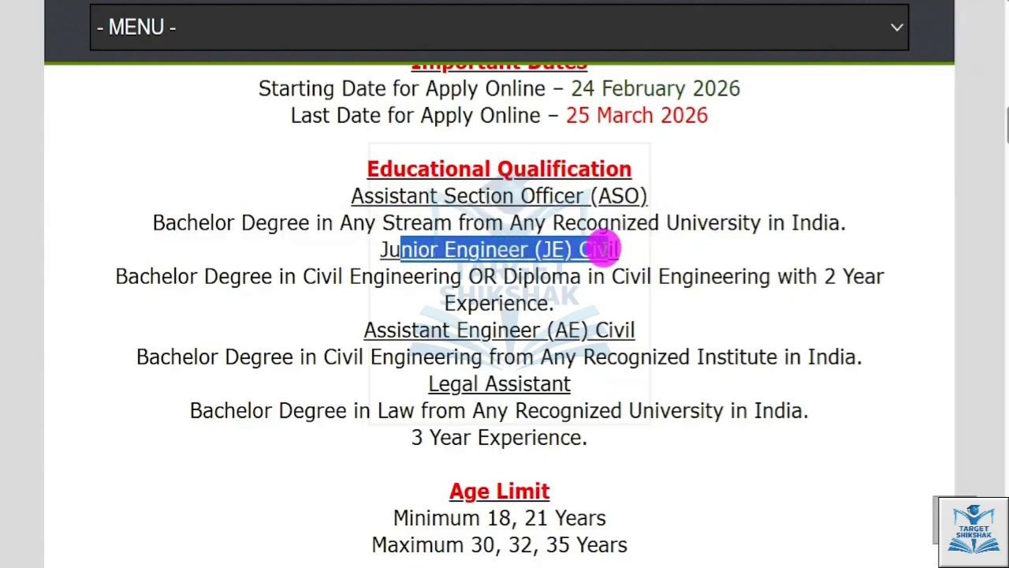
left_click_drag(140, 276, 430, 277)
left_click_drag(519, 276, 745, 276)
left_click(707, 275)
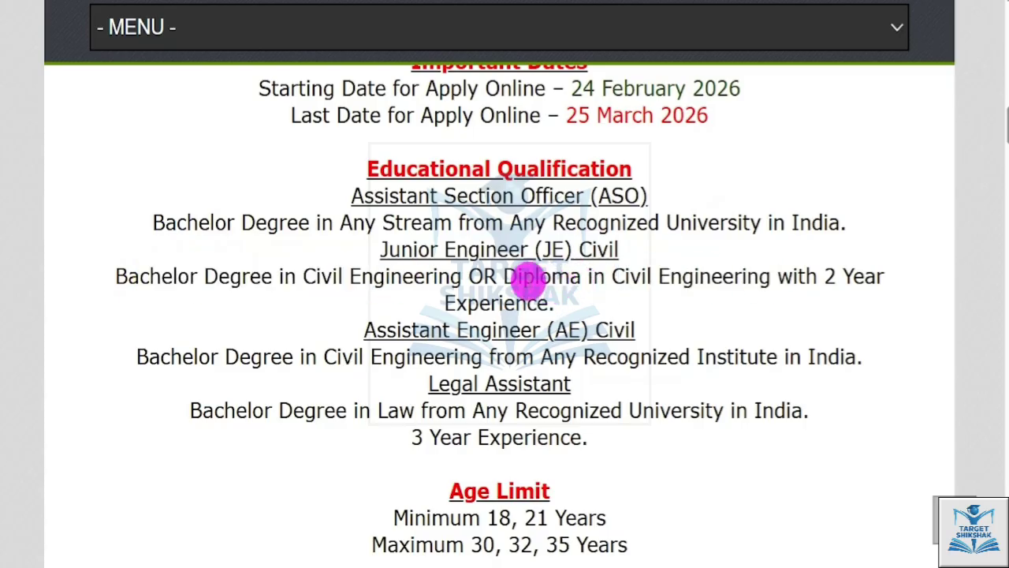
left_click_drag(518, 276, 794, 276)
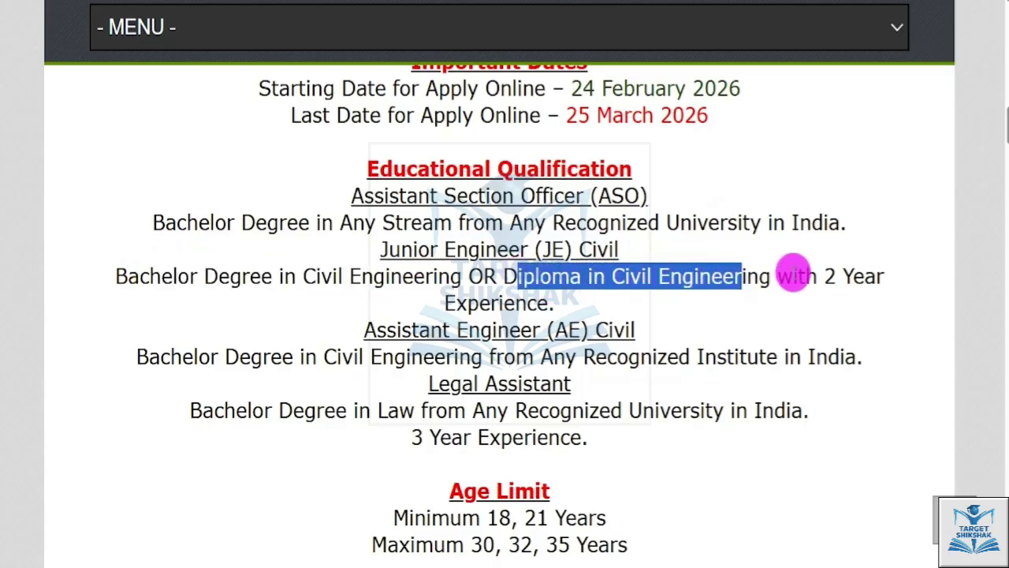
left_click(837, 273)
left_click_drag(498, 303, 548, 303)
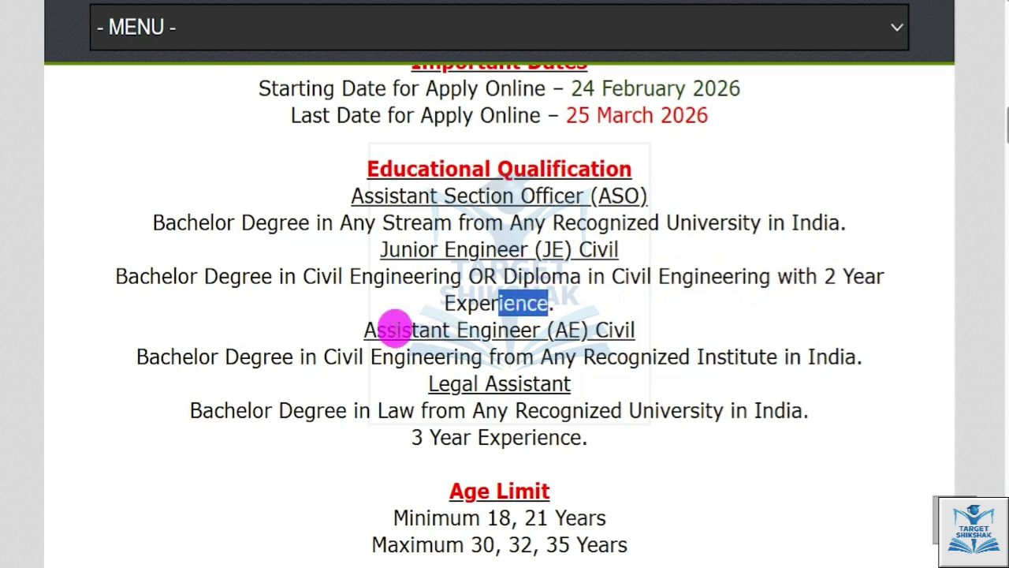
Read the educational qualification requirements for Assistant Engineer Civil and Legal Assistant
left_click_drag(389, 329, 624, 330)
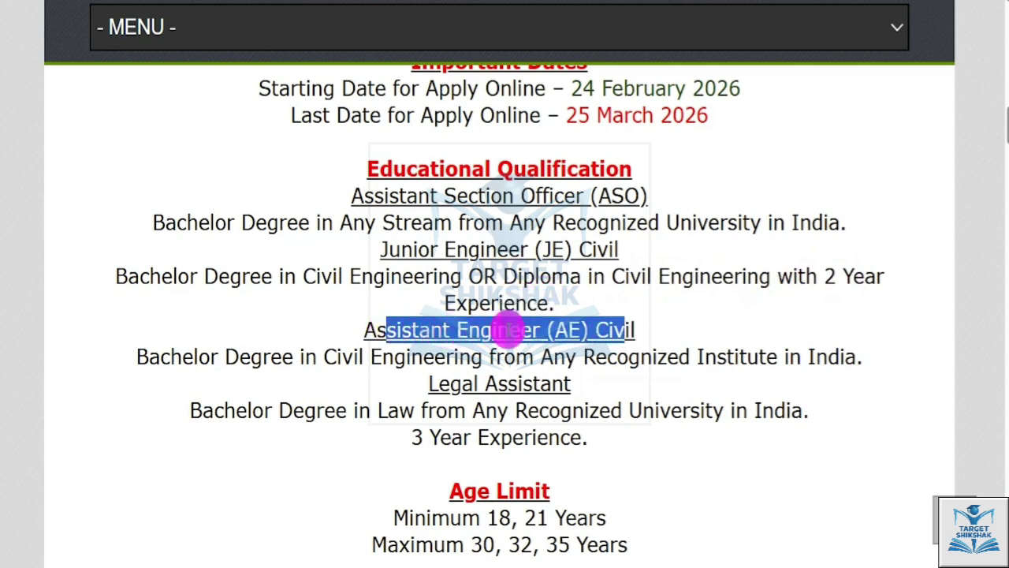
left_click_drag(149, 356, 607, 356)
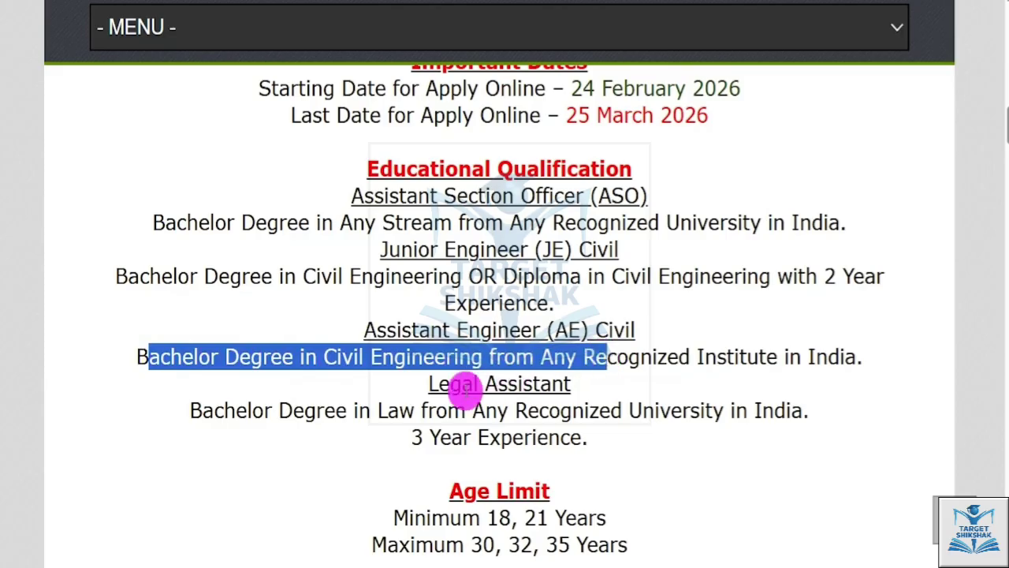
left_click_drag(439, 384, 556, 386)
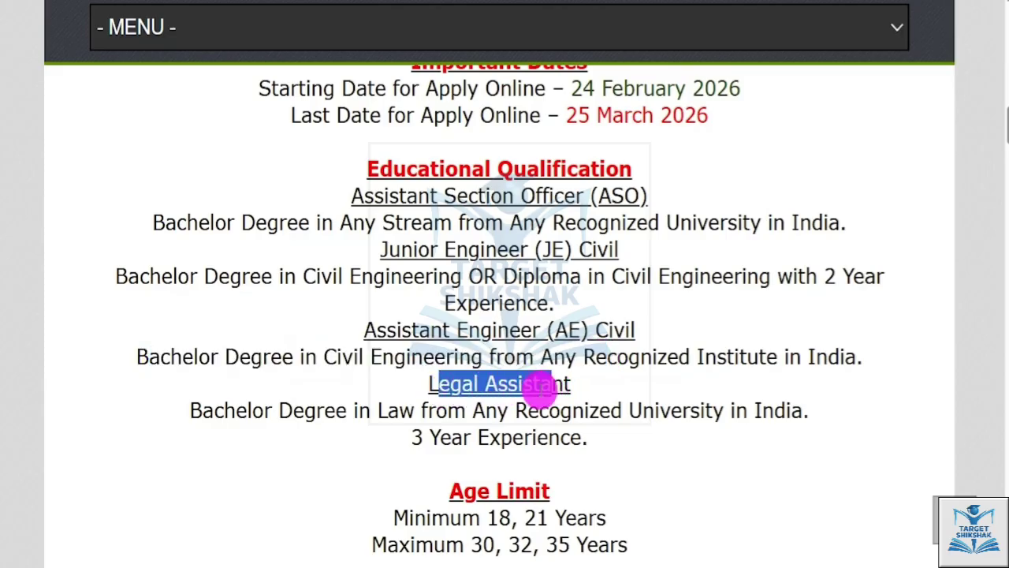
left_click_drag(224, 410, 593, 412)
left_click_drag(413, 439, 584, 438)
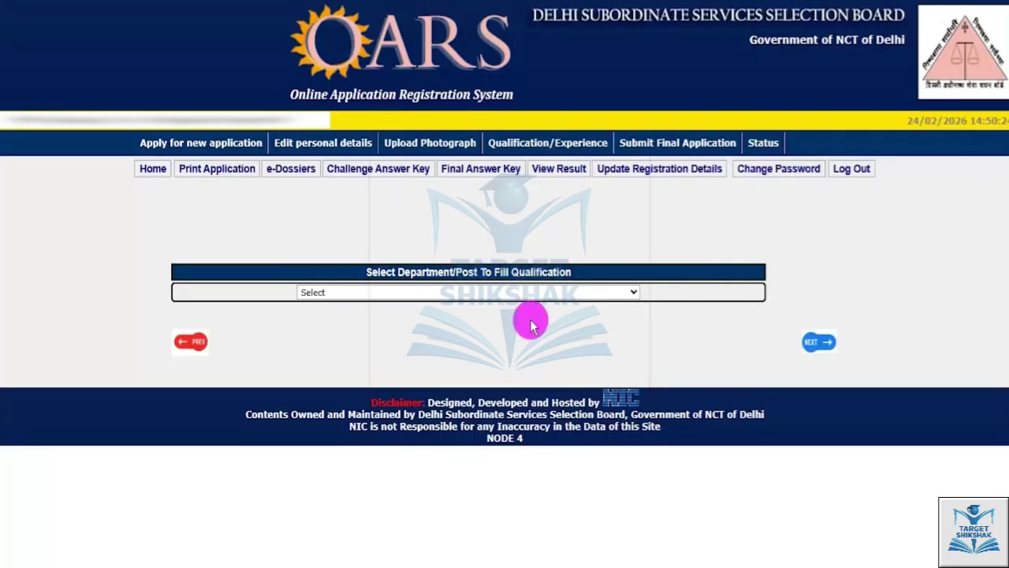
Choose the Delhi Pollution Control Committee (Assistant Section Officer) post on the OARS portal and the "Bachelor's Degree from a recognized University" qualification category
left_click(530, 293)
left_click(495, 274)
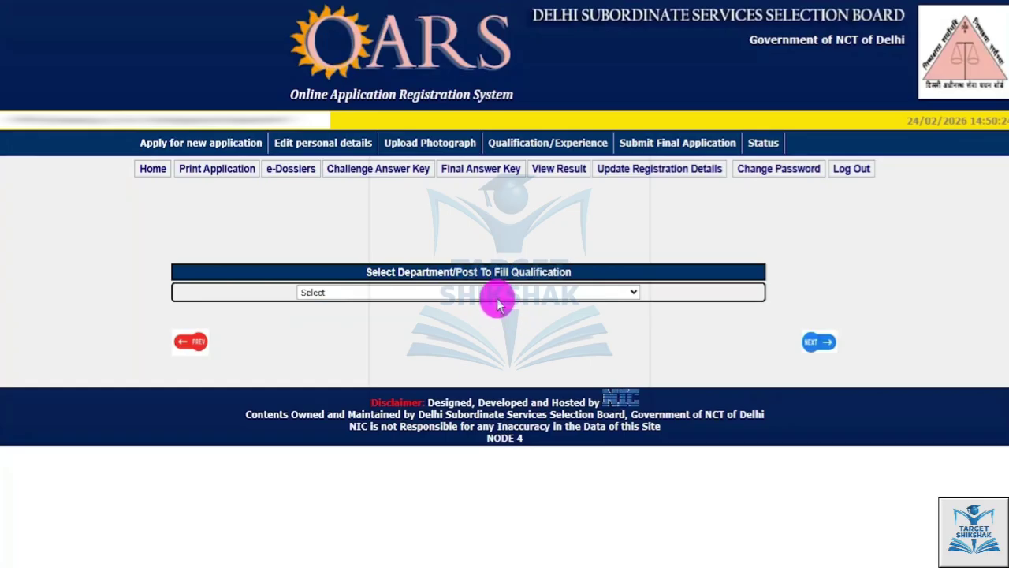
left_click(495, 293)
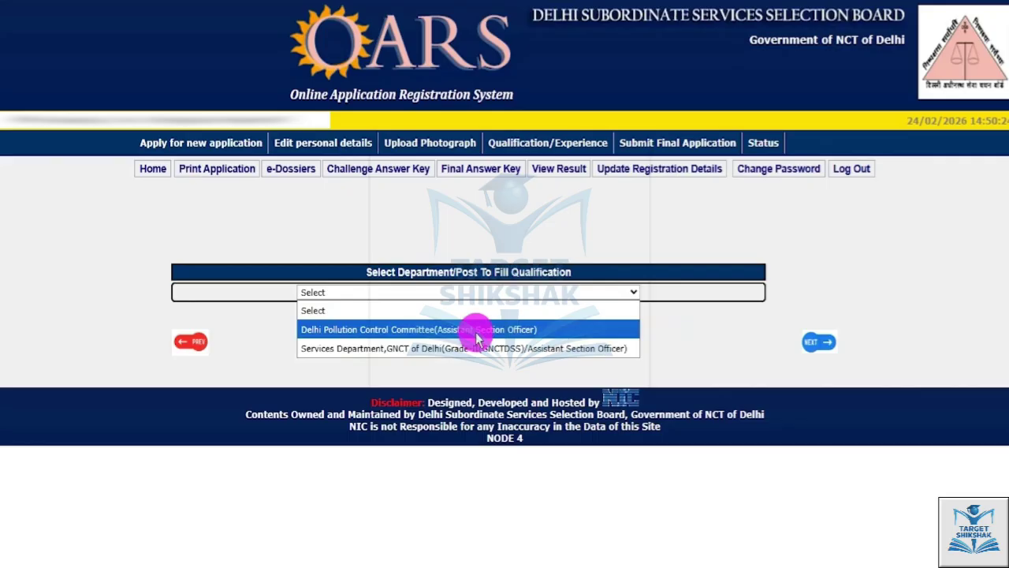
left_click(476, 331)
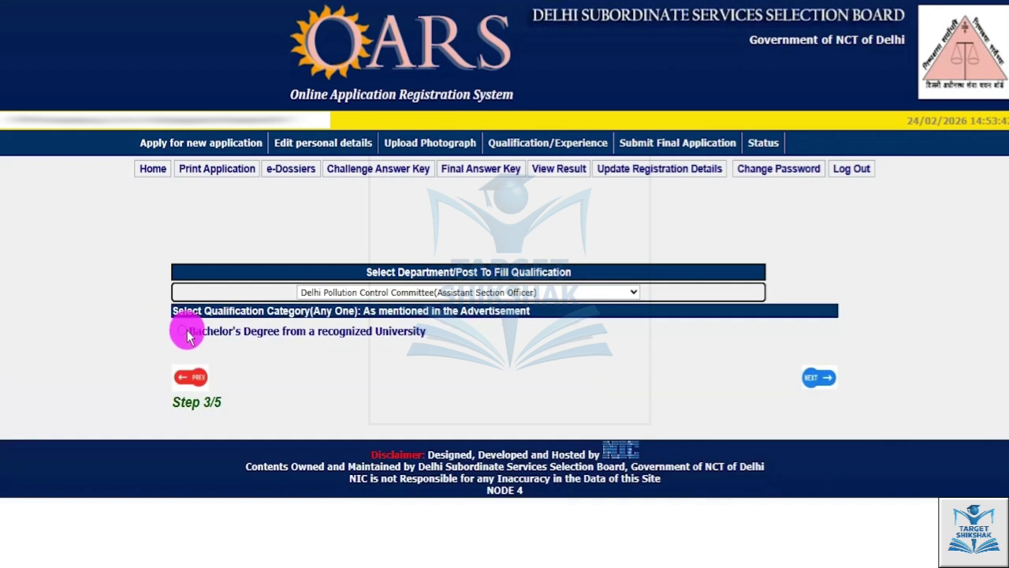
left_click(364, 298)
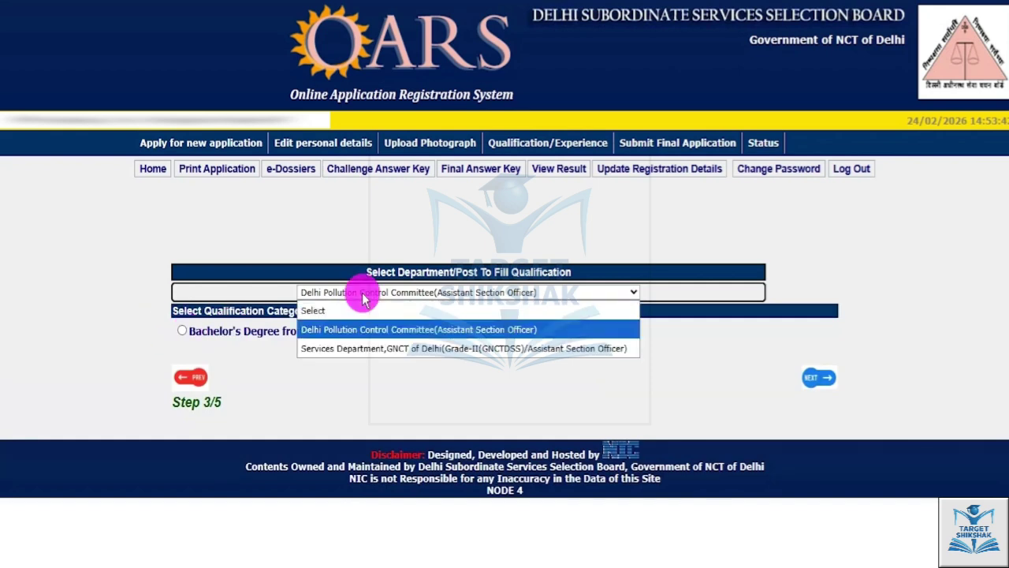
left_click(364, 298)
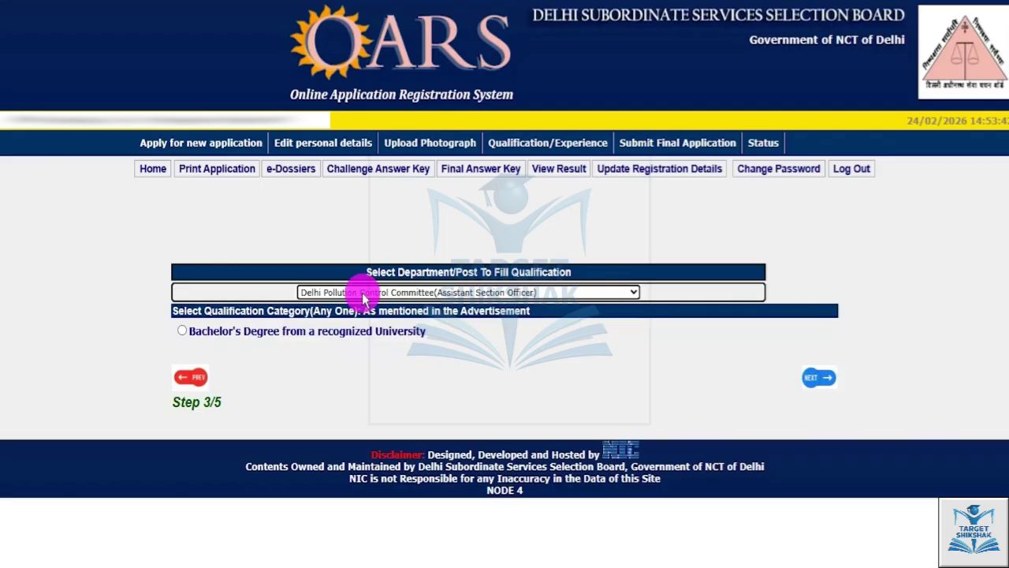
left_click(182, 330)
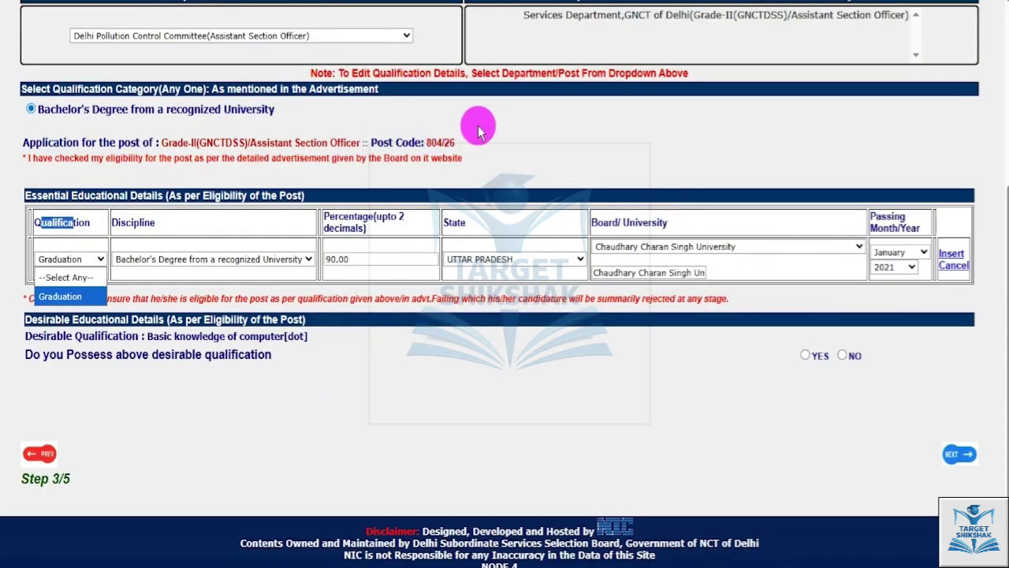
Choose Graduation as the qualification and "Bachelor's Degree from a recognized University" as the discipline in the essential educational details
left_click(478, 132)
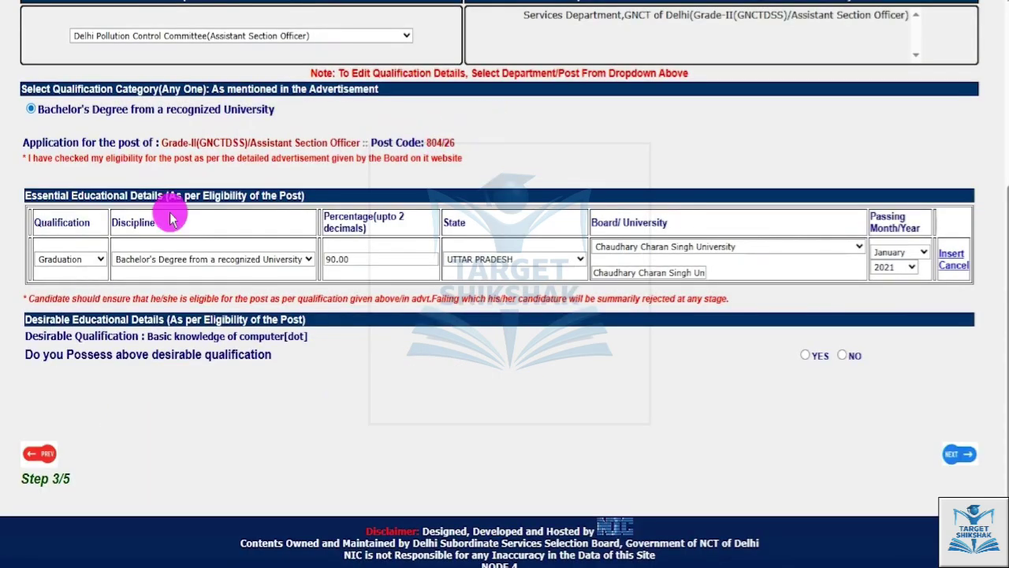
left_click(63, 261)
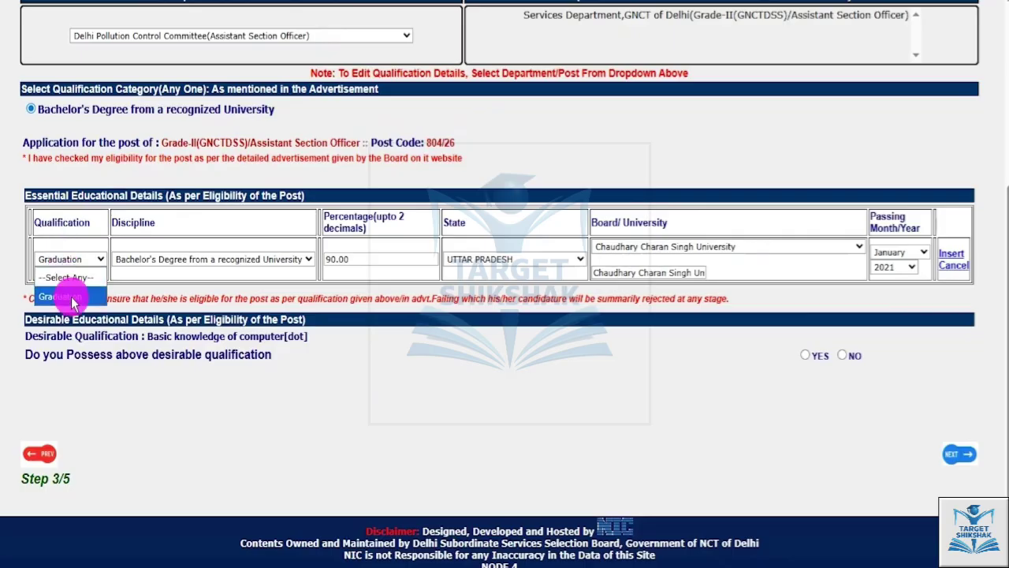
left_click(72, 295)
left_click(180, 261)
left_click(180, 296)
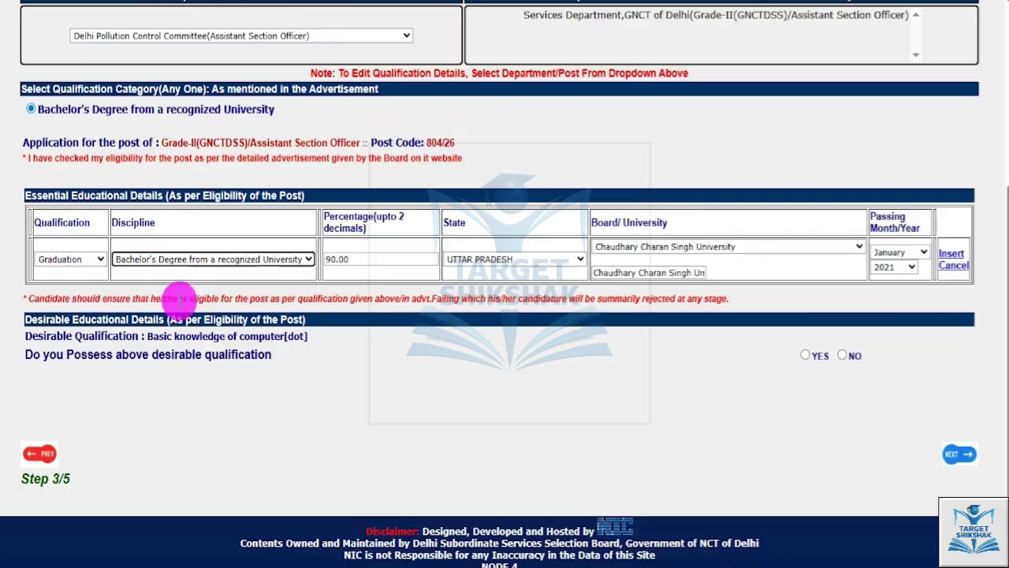
Check the percentage, state and board/university fields of the graduation entry
left_click(359, 261)
left_click(487, 262)
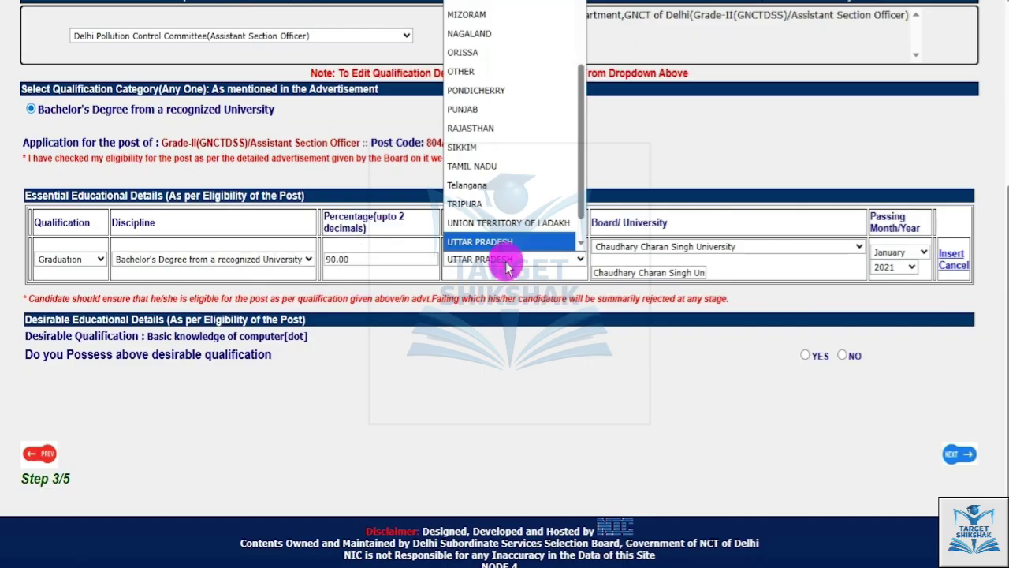
left_click(505, 263)
left_click(662, 246)
left_click(715, 380)
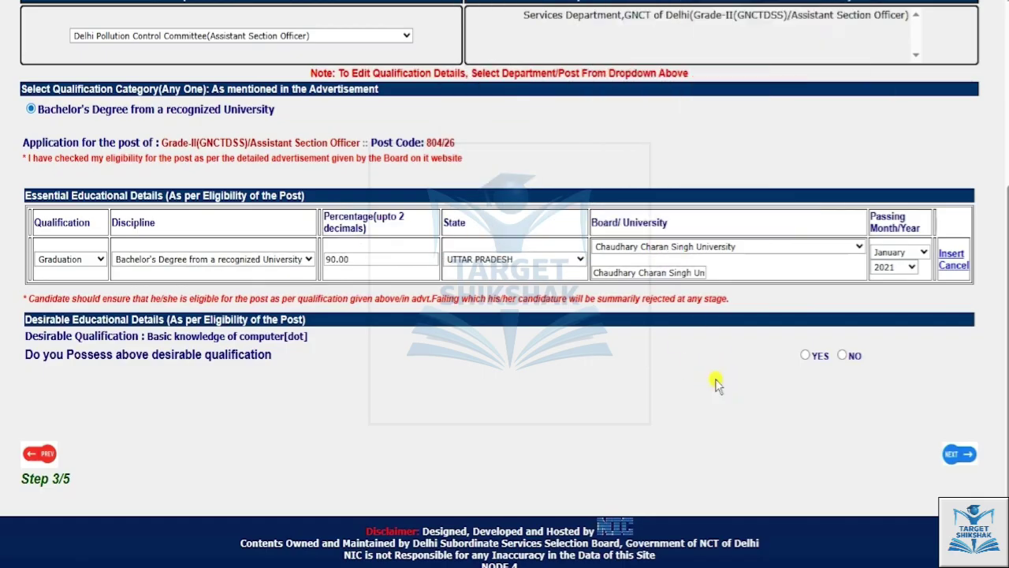
Set the graduation entry's passing month and year to January 2021 and insert the row
left_click(905, 255)
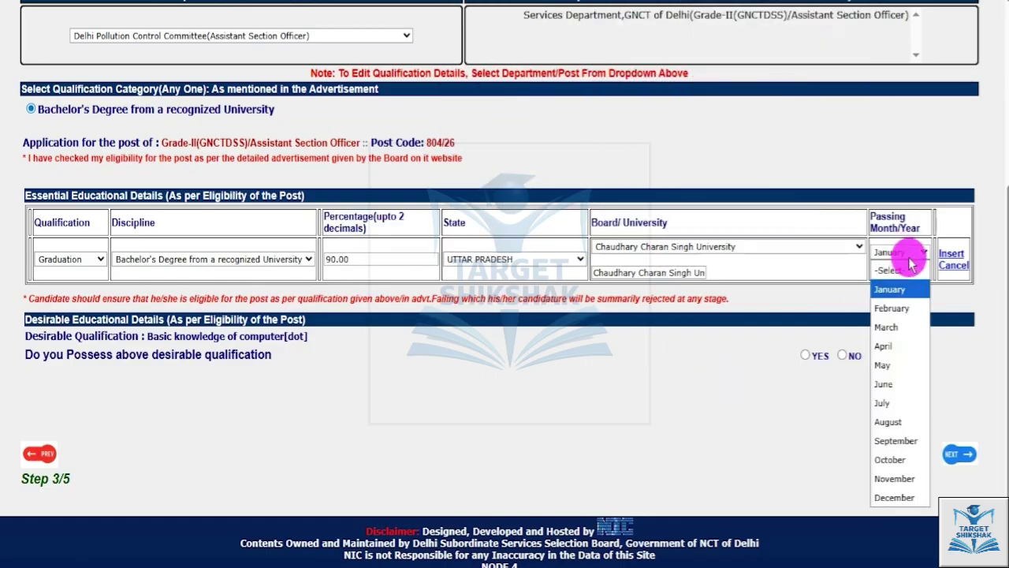
left_click(909, 289)
left_click(903, 268)
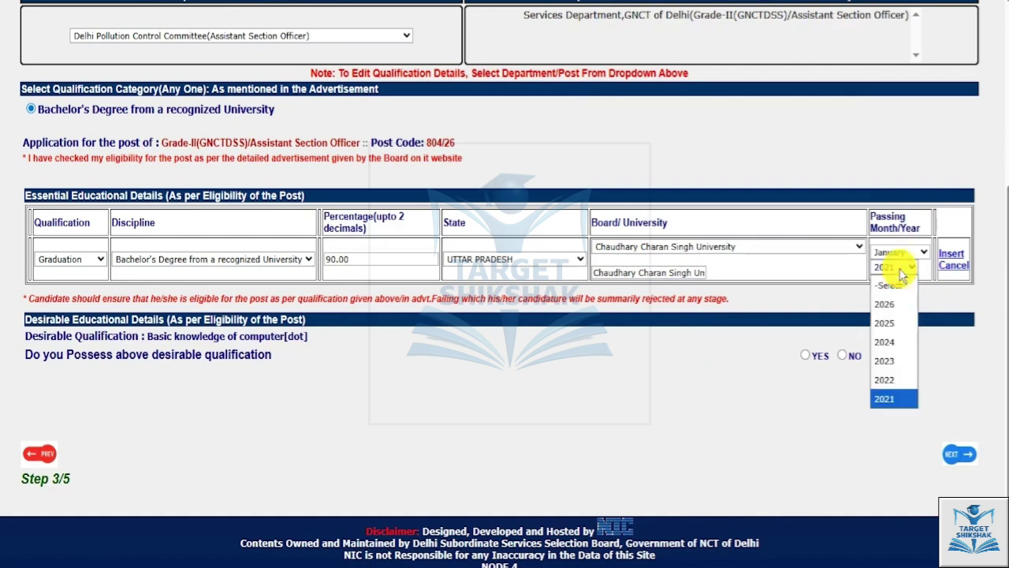
left_click(940, 296)
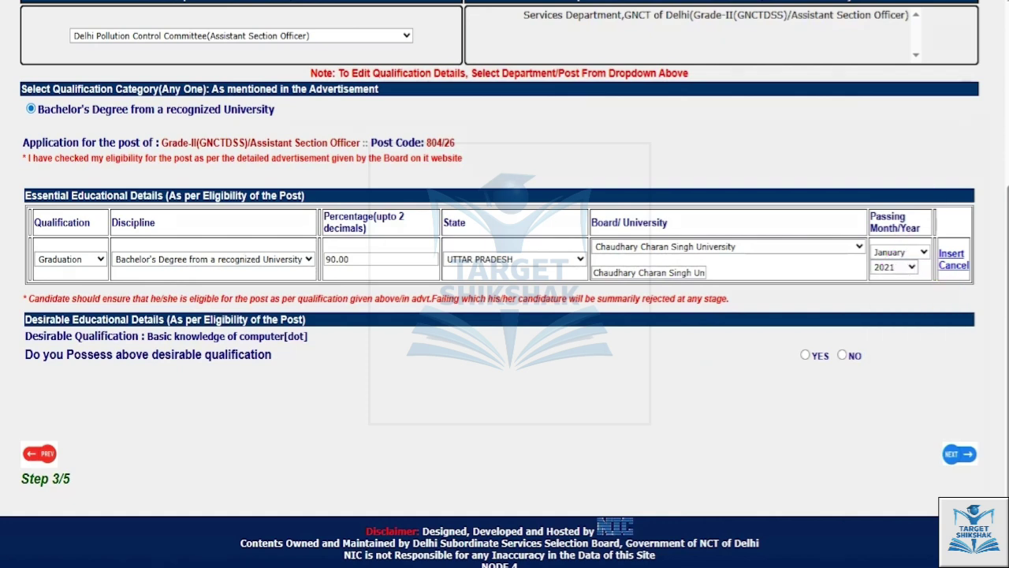
left_click(954, 255)
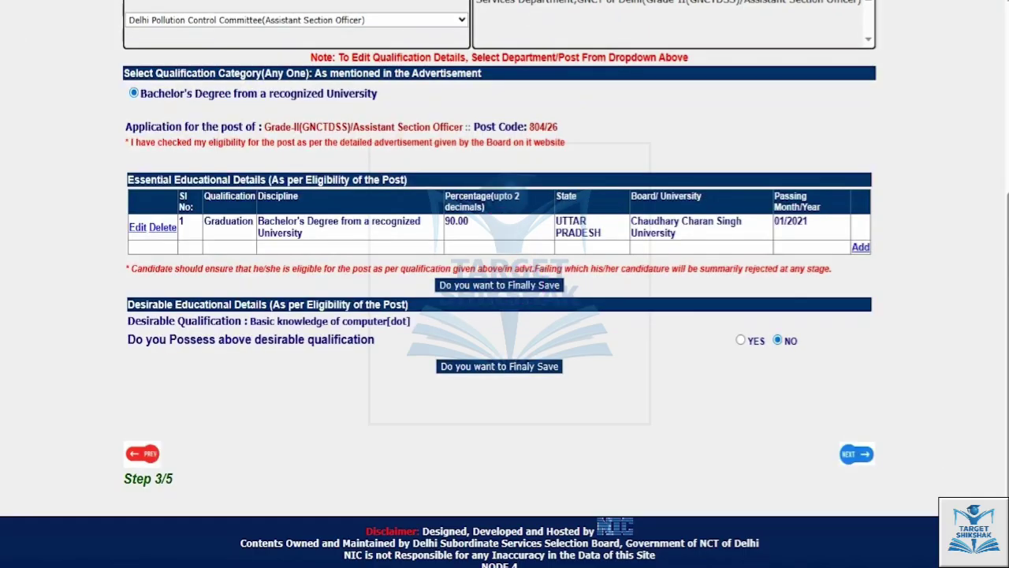
Mark the inserted graduation row and circle the final save control beneath the essential educational details
left_click_drag(507, 227, 542, 174)
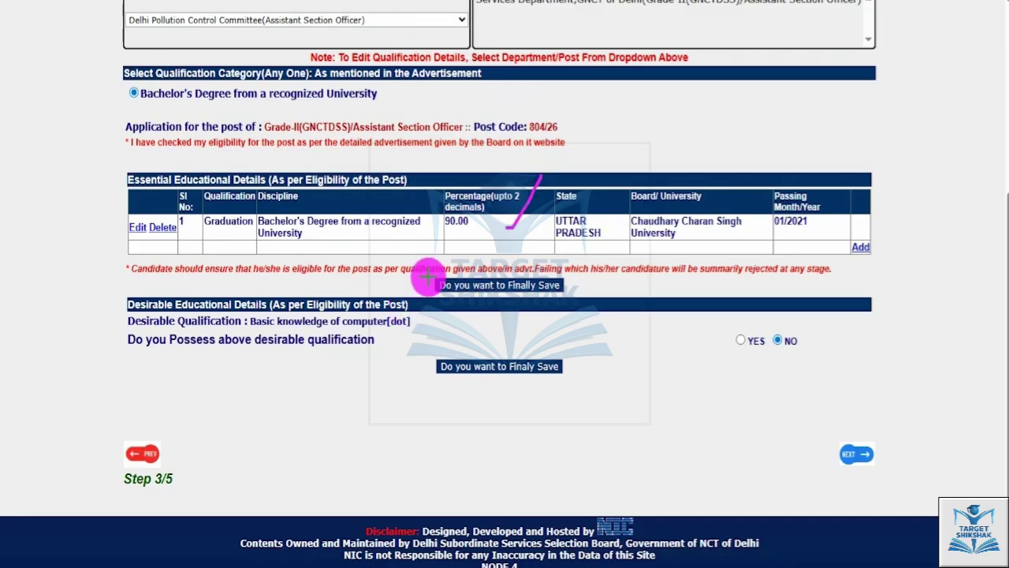
left_click_drag(424, 268, 584, 299)
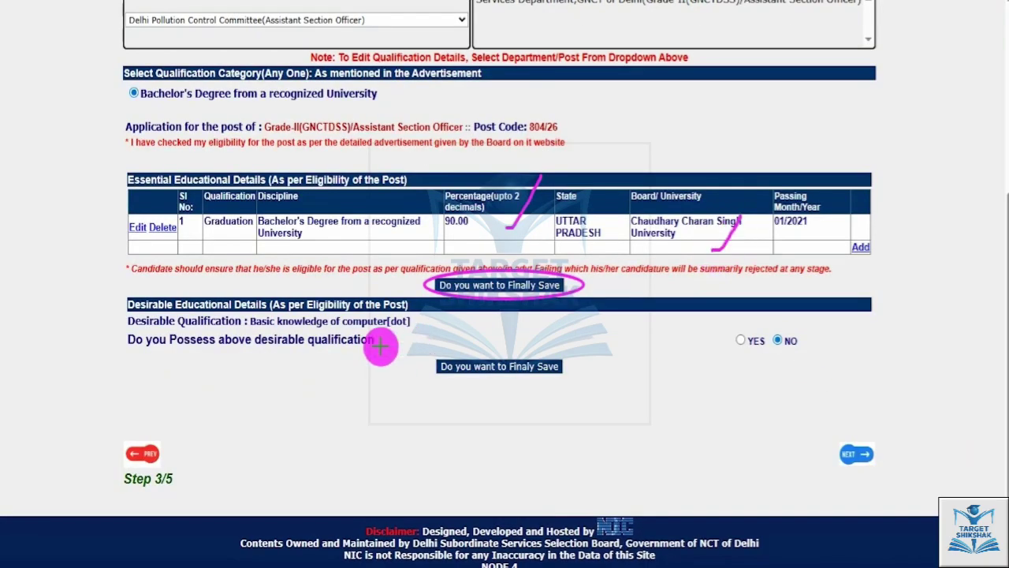
Mark the desirable qualification question on basic computer knowledge and circle its final save control
left_click_drag(323, 362, 356, 312)
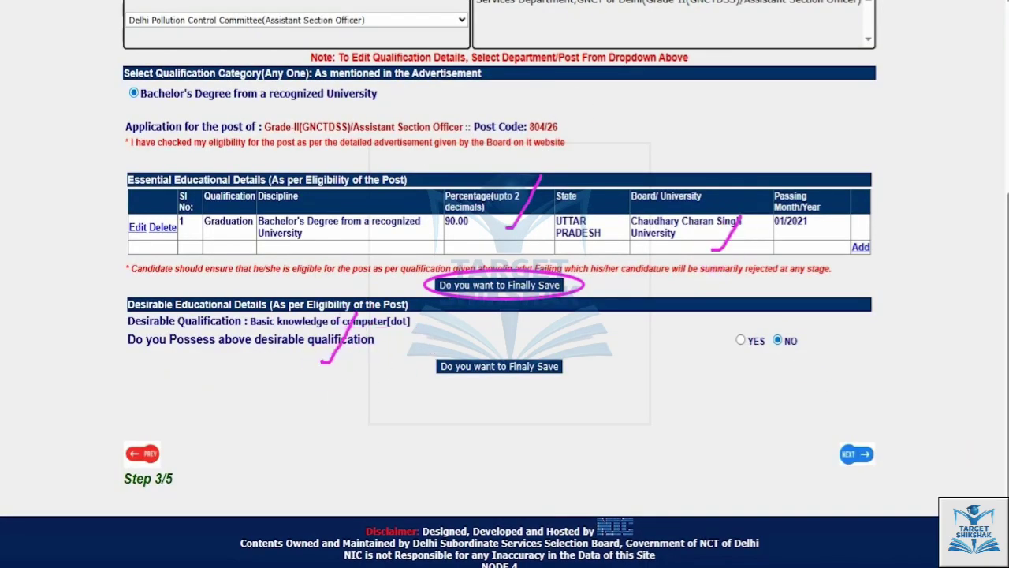
left_click_drag(421, 351, 592, 387)
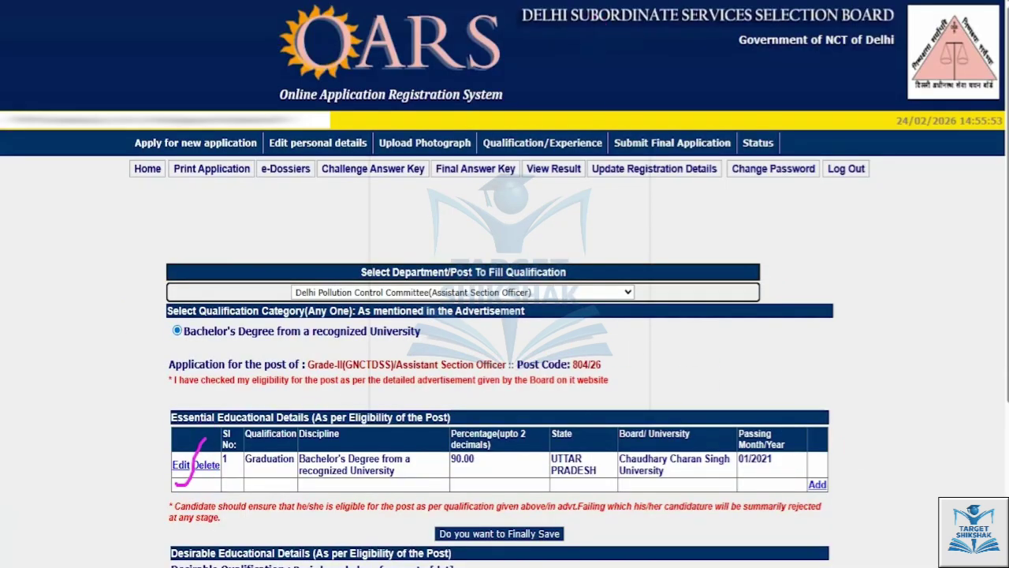
Choose the Services Department, GNCT of Delhi post and select "Bachelor's Degree from a recognized University" as its qualification category
left_click(467, 292)
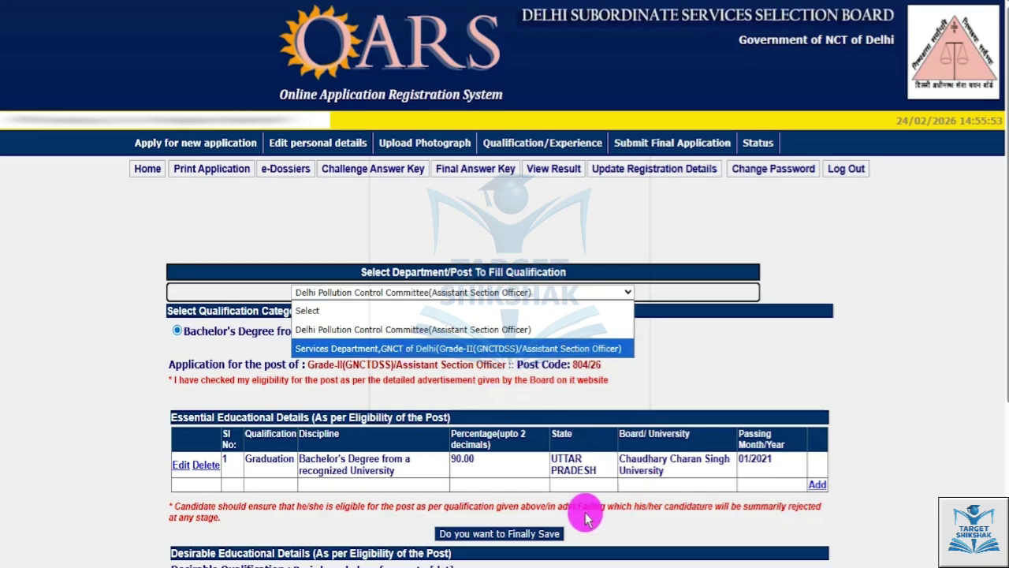
left_click(418, 349)
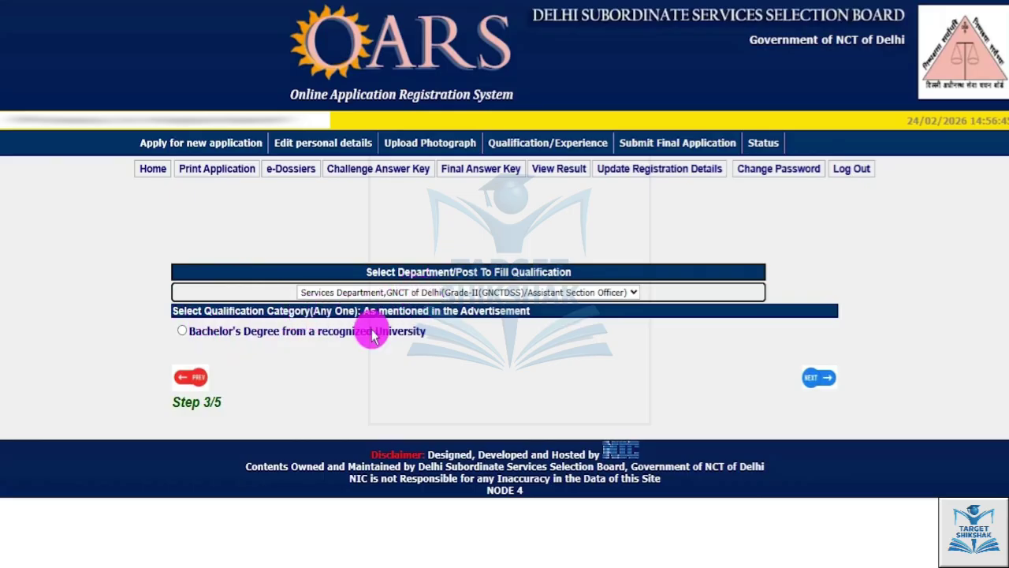
left_click_drag(268, 331, 357, 331)
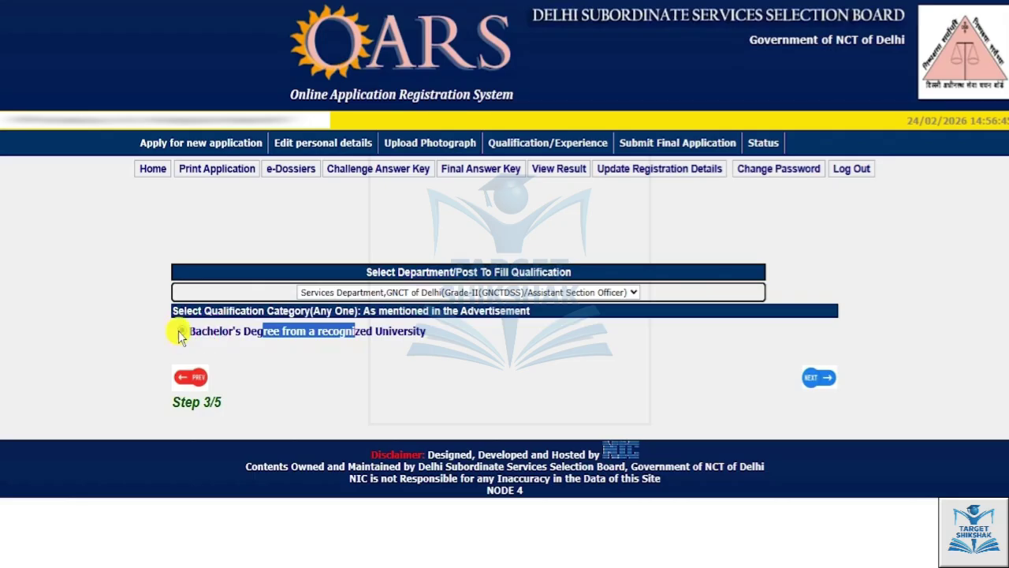
left_click(179, 332)
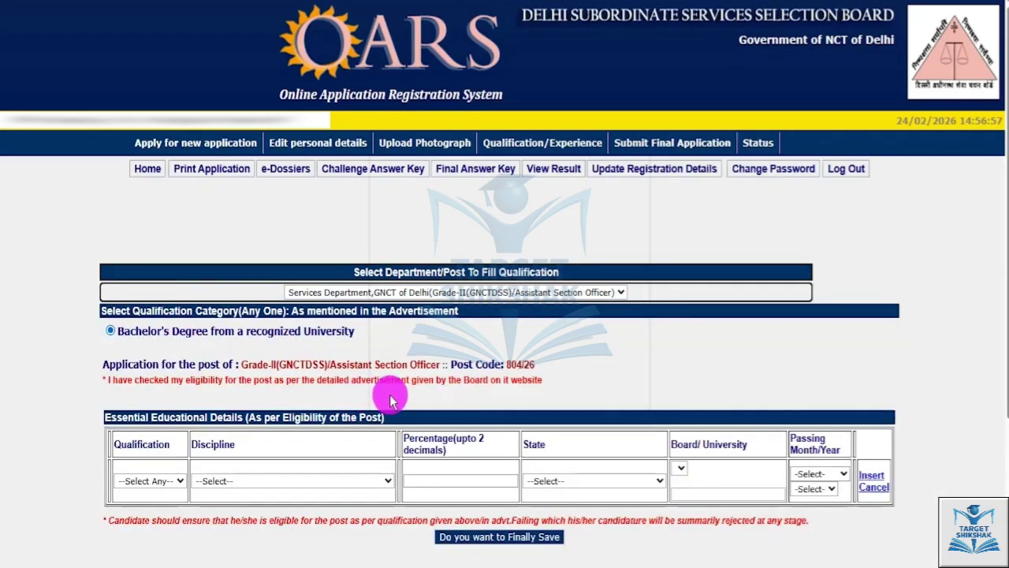
Enter Graduation as the qualification, "Bachelor's Degree from a recognized University" as the discipline and 90.00 as the percentage
left_click(144, 481)
left_click(138, 518)
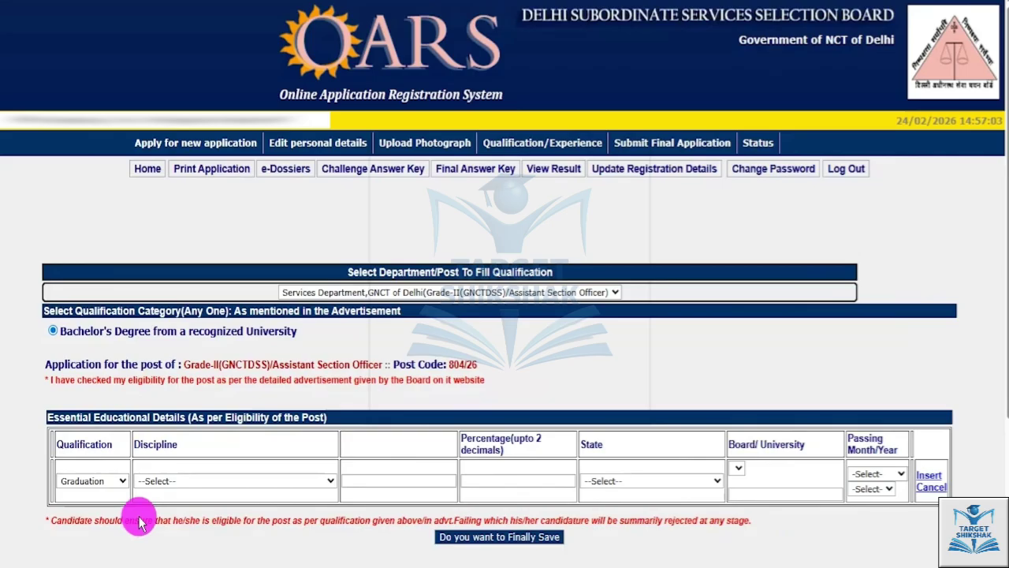
left_click(210, 480)
left_click(181, 520)
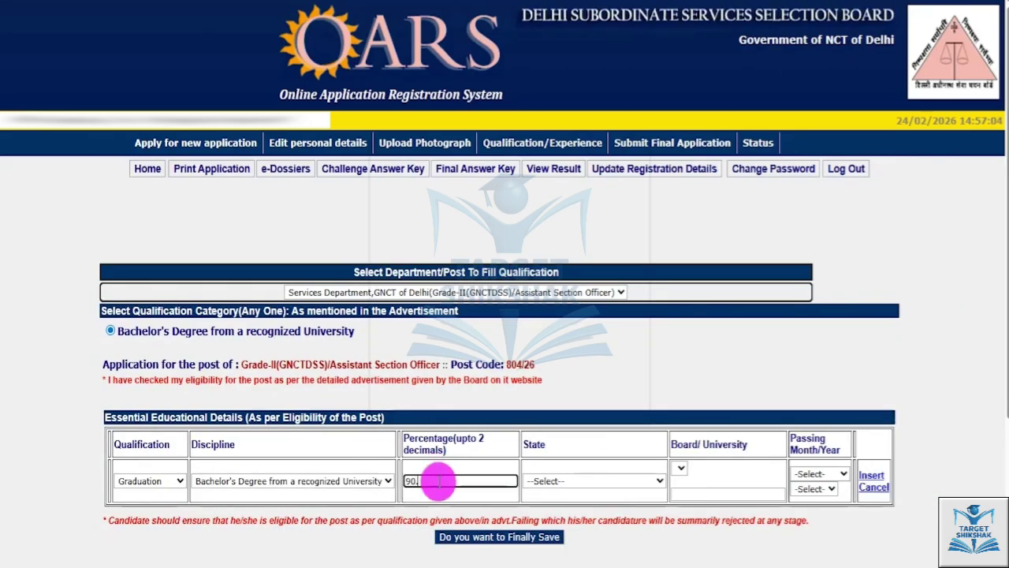
left_click(438, 481)
type("90.00")
Set the graduation entry's state to Uttar Pradesh and its university to Chaudhary Charan Singh University
left_click(588, 479)
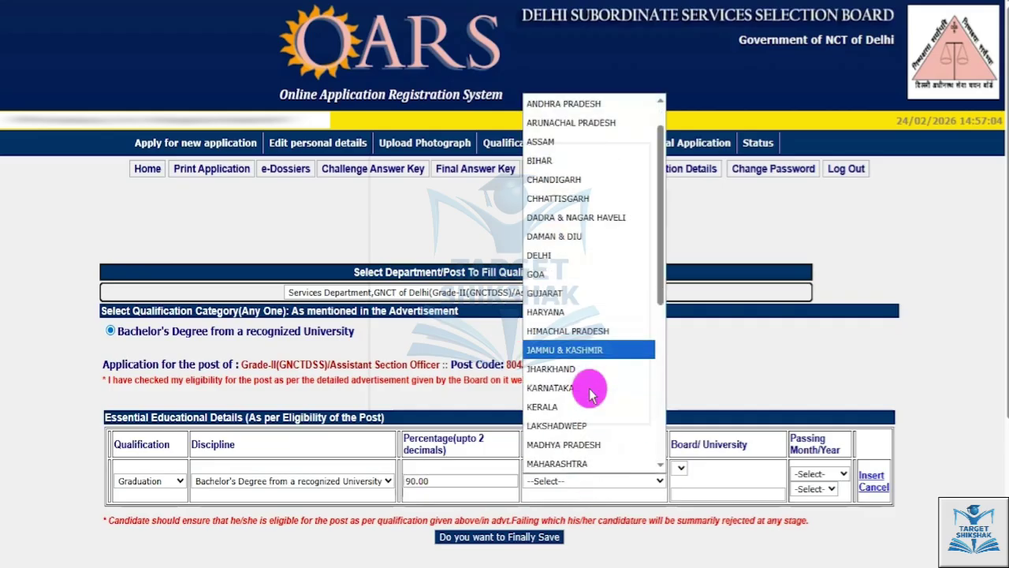
scroll(567, 467, "down", 5)
left_click(575, 425)
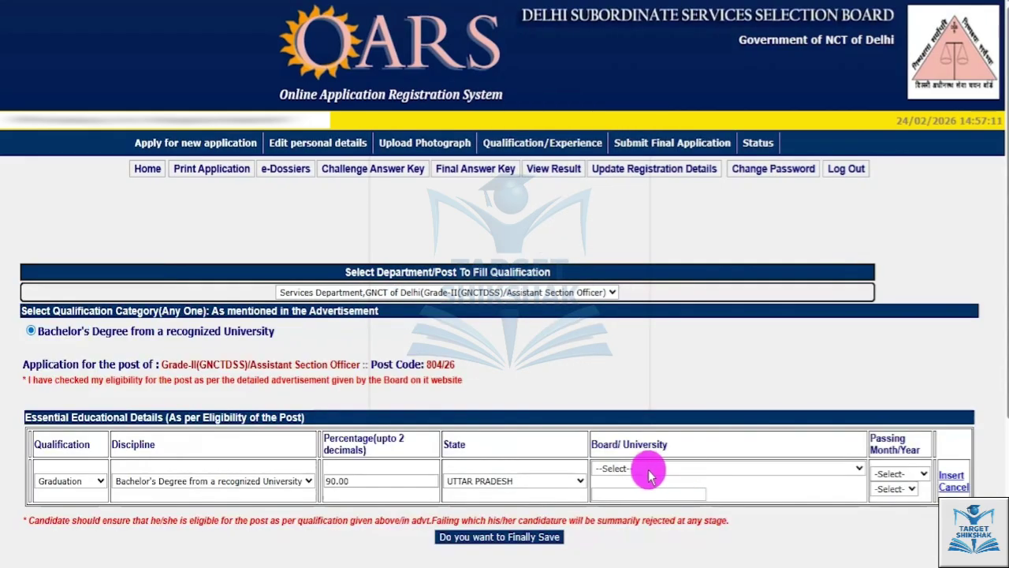
left_click(651, 468)
scroll(662, 374, "down", 3)
scroll(689, 289, "up", 3)
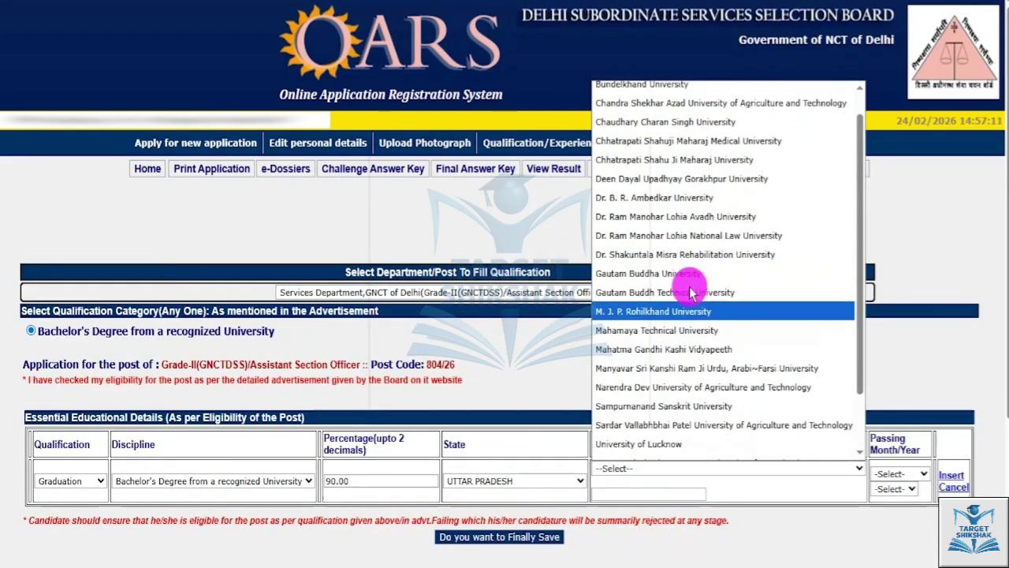
left_click(676, 149)
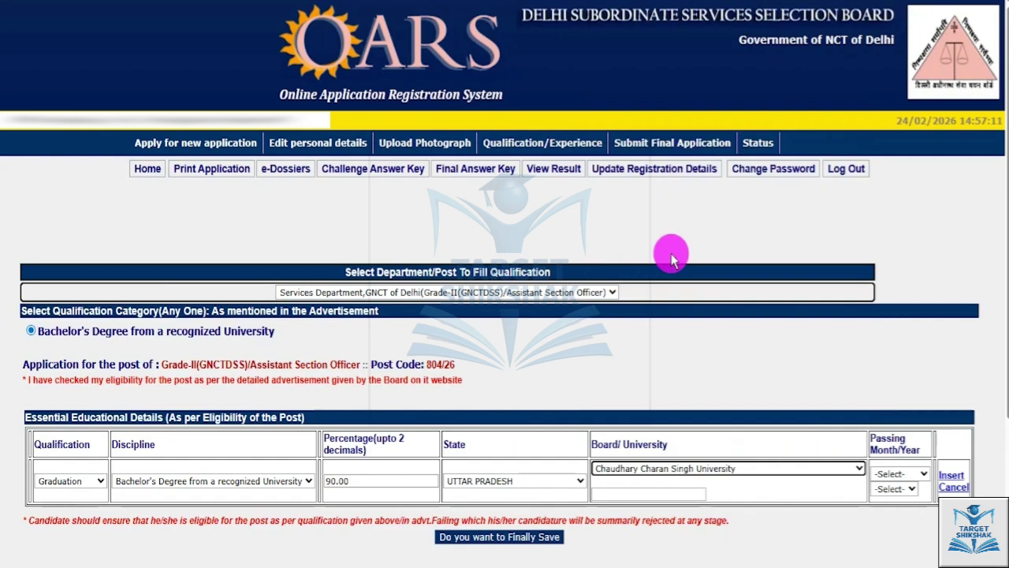
Set the graduation entry's passing month and year to 01/2021 and insert the row for the Services Department post
left_click(889, 477)
left_click(887, 489)
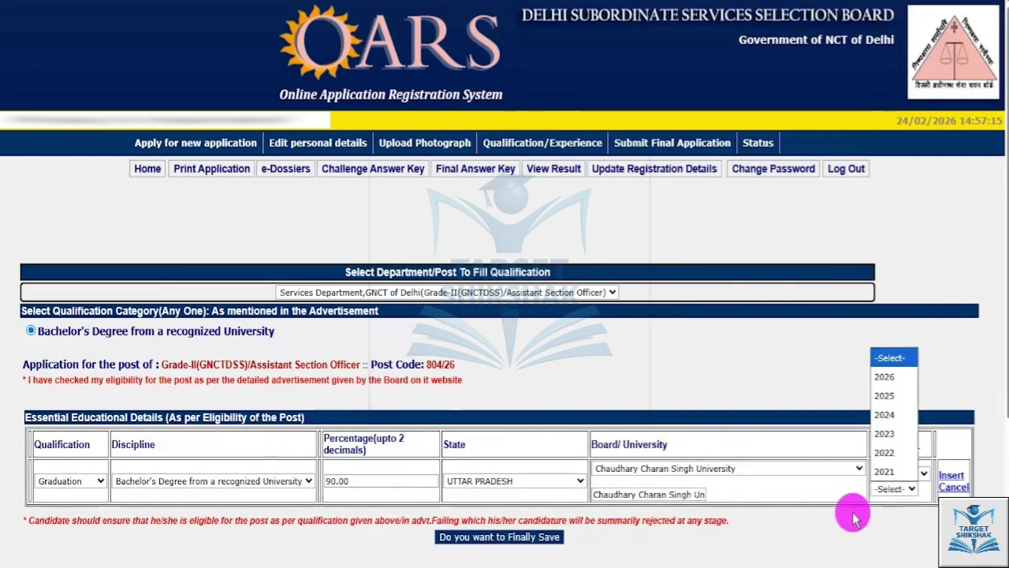
left_click(852, 513)
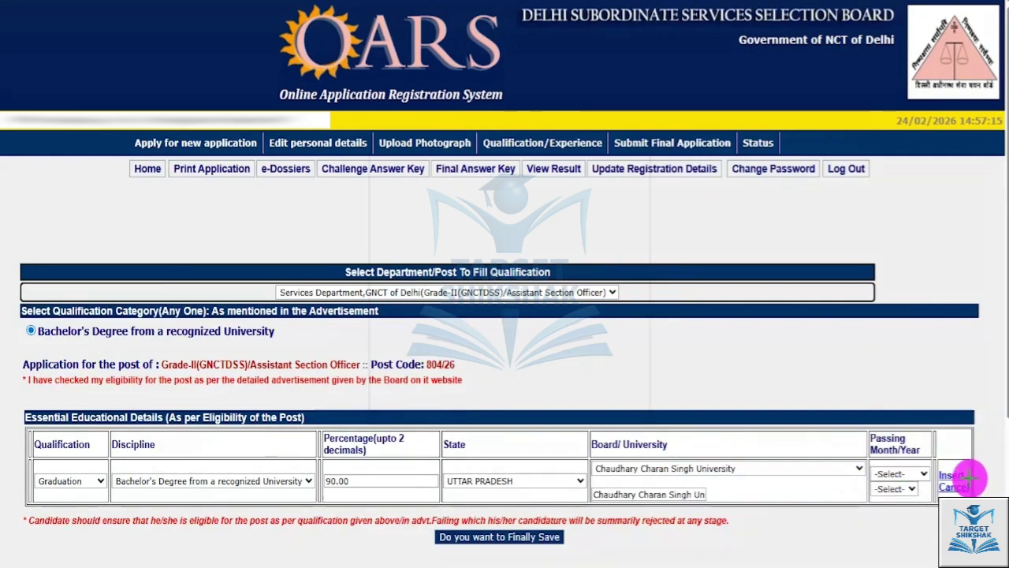
left_click_drag(966, 474, 990, 407)
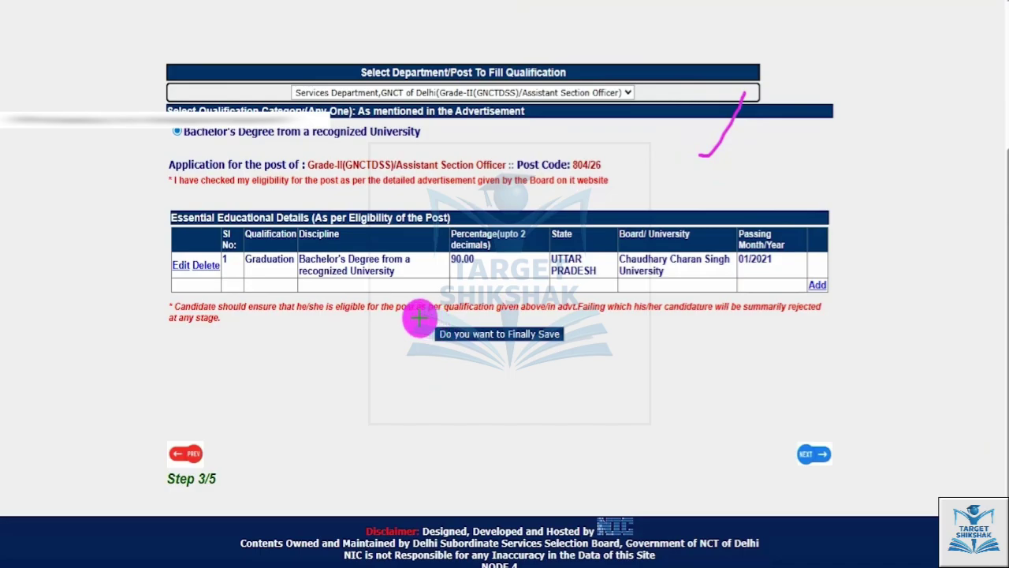
Finally save the Services Department post's educational details and continue to the application preview
mouse_move(419, 317)
left_mouse_down()
mouse_move(426, 340)
mouse_move(591, 349)
mouse_move(593, 359)
left_mouse_up()
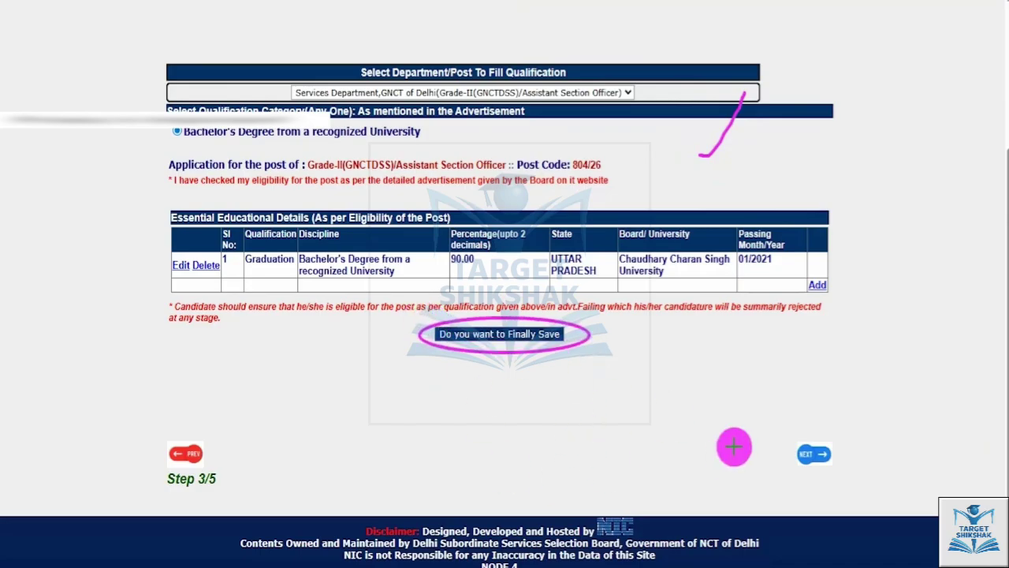
left_click_drag(754, 418, 852, 473)
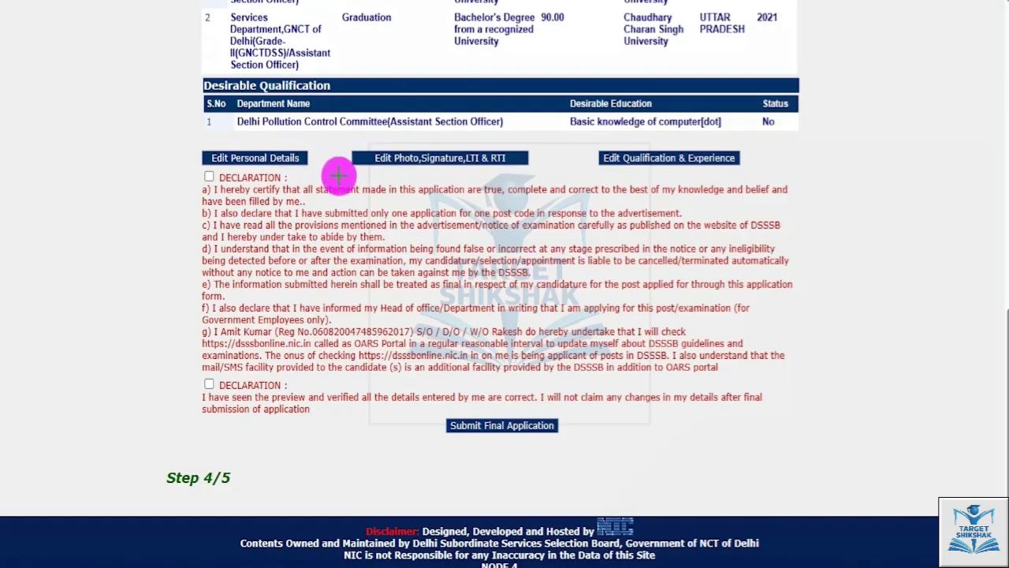
Mark the preview's edit options for personal details, photo/signature and qualification, and clear the marks
left_click_drag(308, 156, 334, 123)
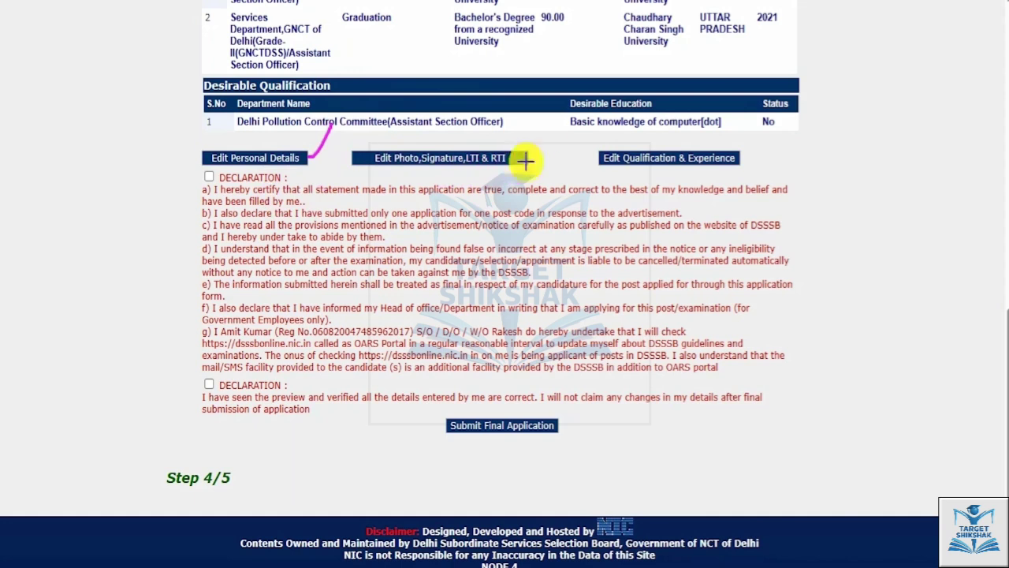
left_click_drag(522, 161, 542, 135)
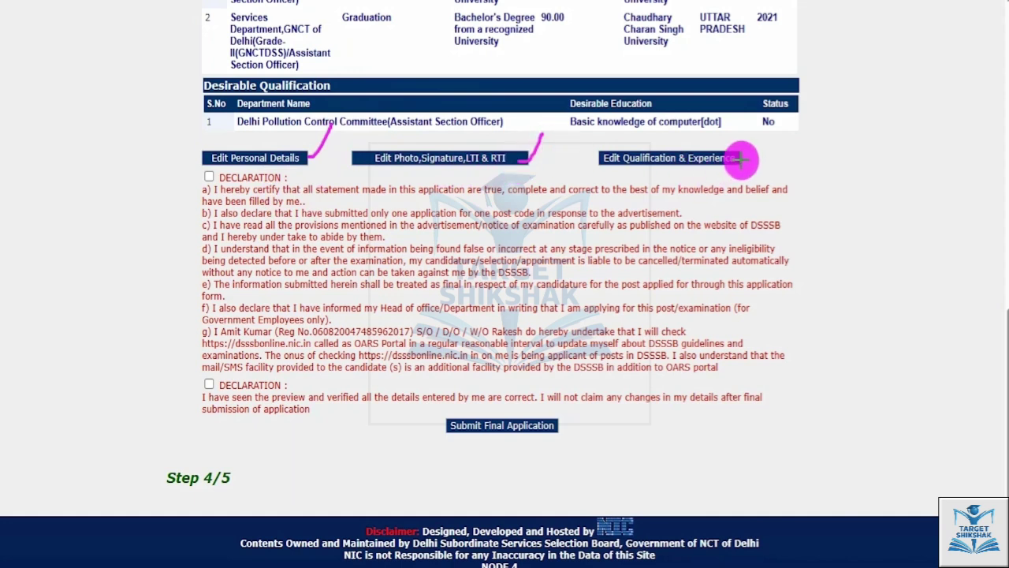
left_click_drag(741, 159, 759, 138)
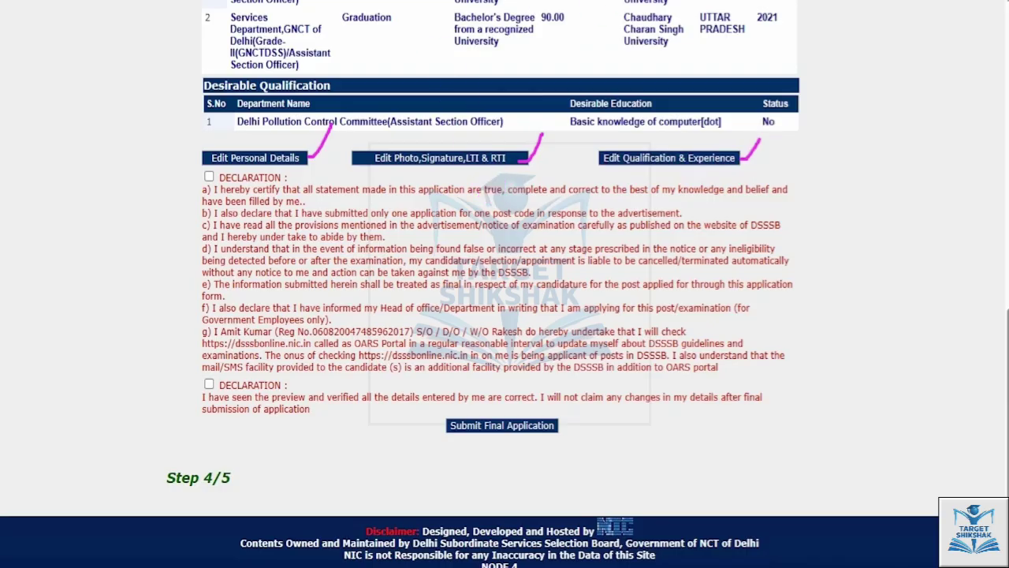
key("Escape")
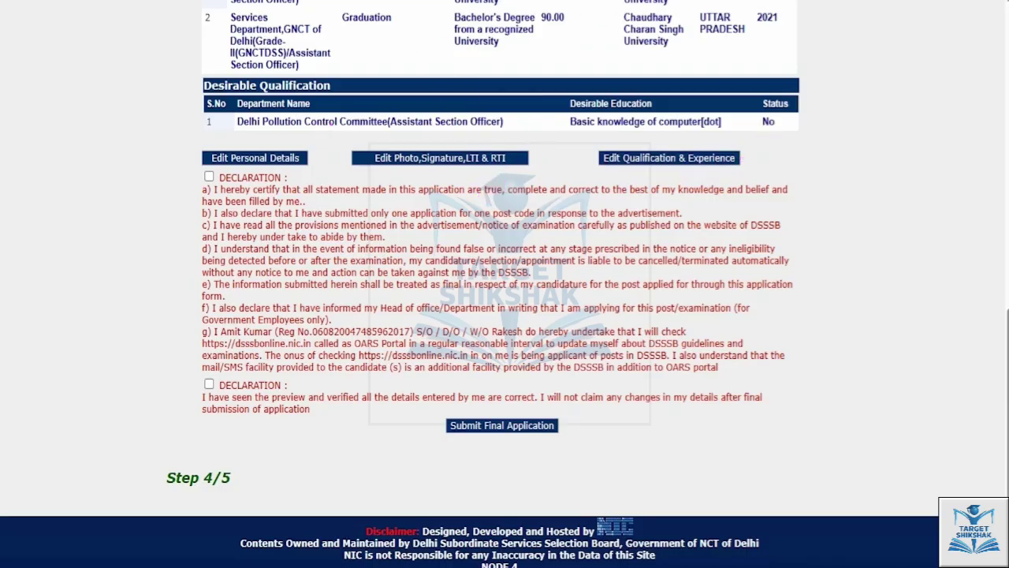
Accept both declarations, submit the final application and dismiss the confirmation message
left_click(209, 176)
left_click(208, 384)
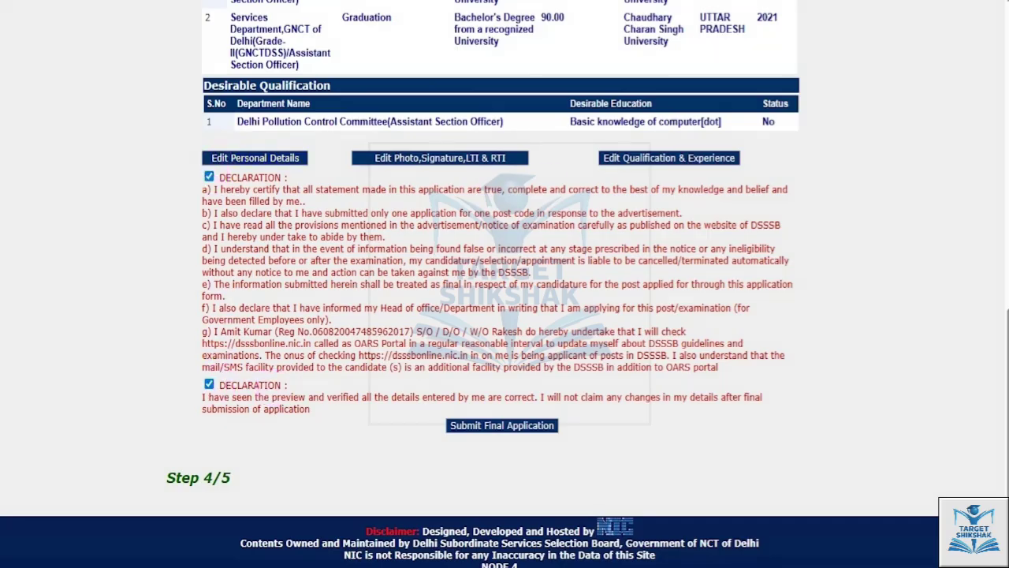
left_click_drag(424, 408, 584, 447)
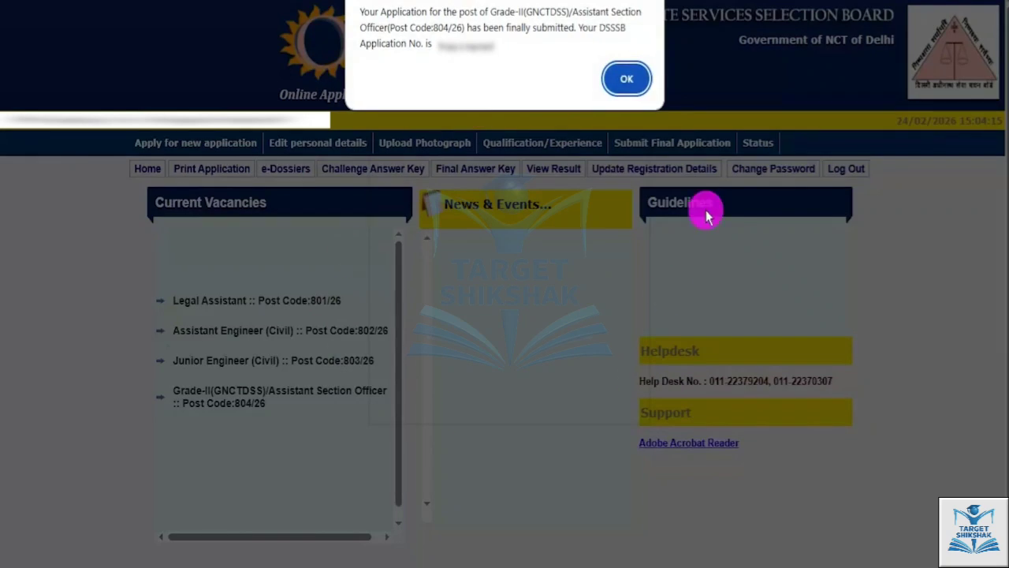
left_click(627, 79)
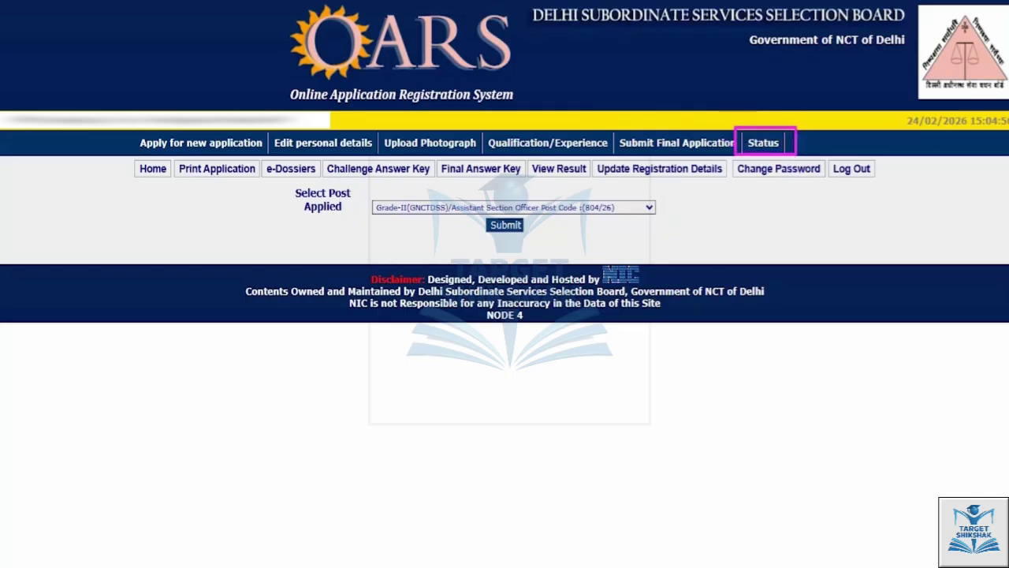
Choose the Grade-II(GNCTDSS)/Assistant Section Officer post, code 804/26, for the application status check
left_click(430, 207)
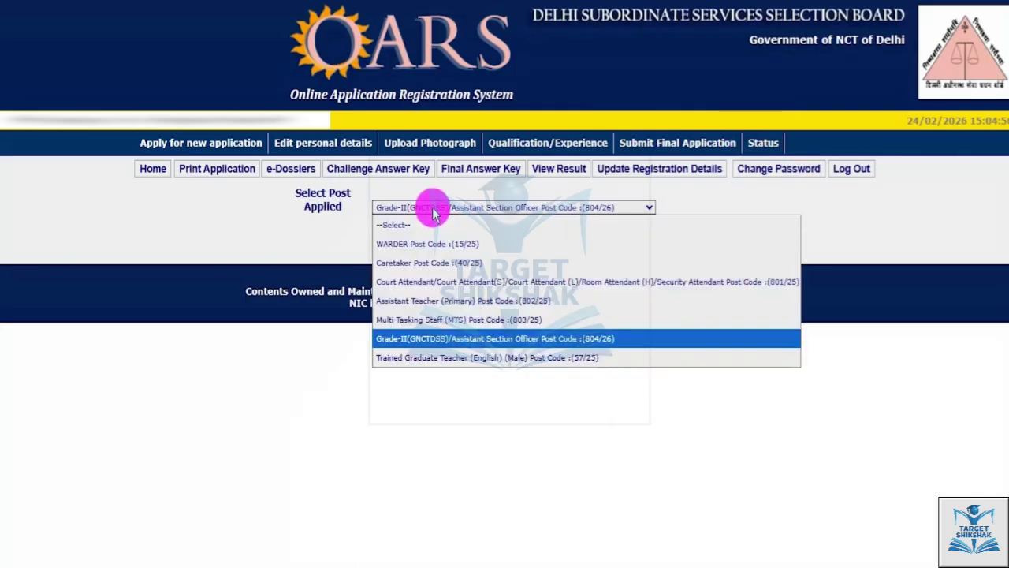
left_click(455, 338)
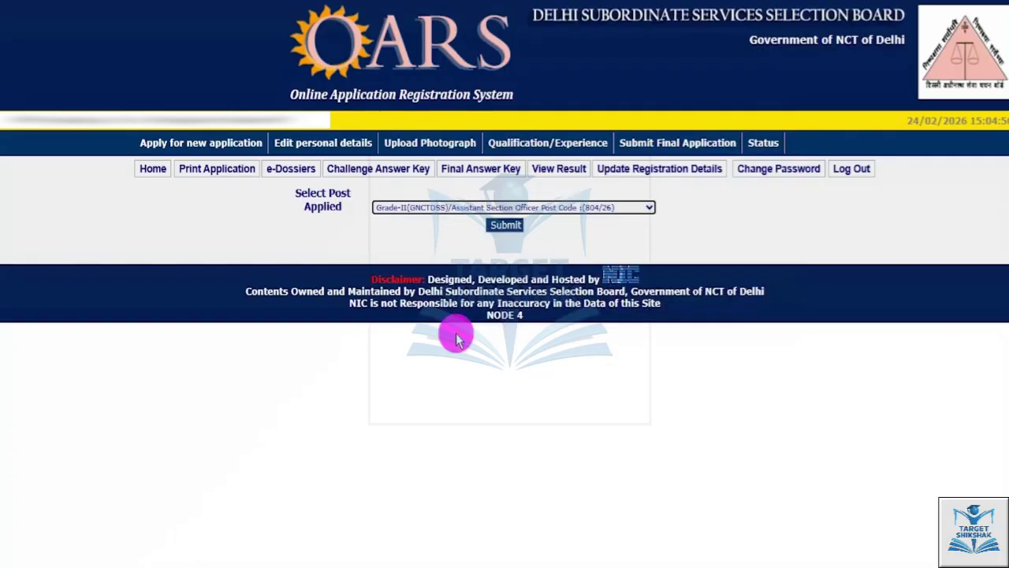